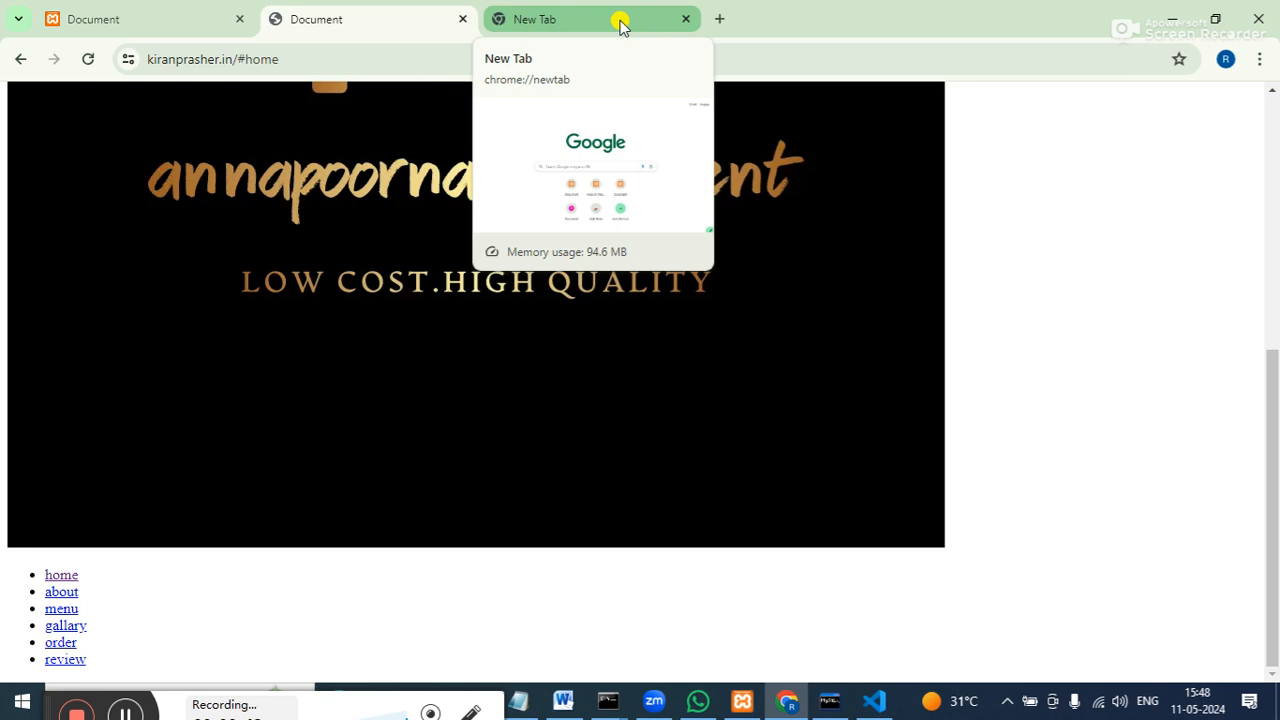
Switch to the empty new tab and start a search in its address bar.
left_click(620, 25)
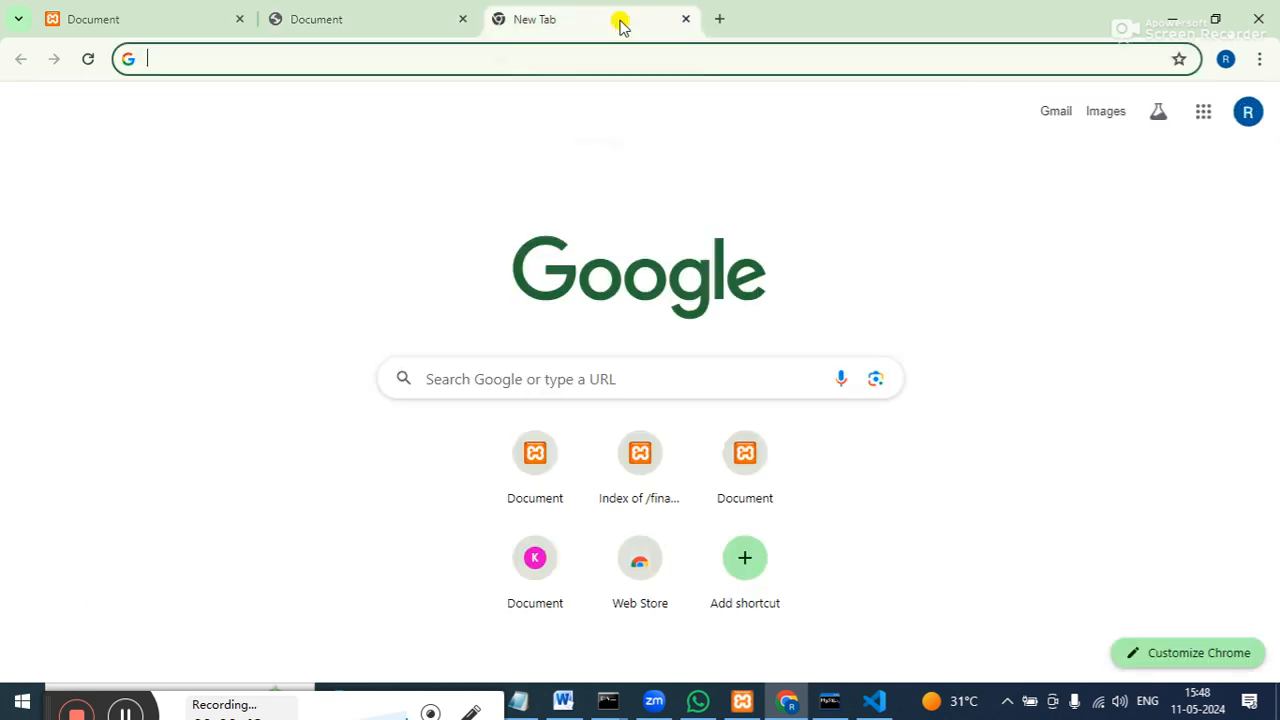
left_click(455, 52)
left_click(163, 474)
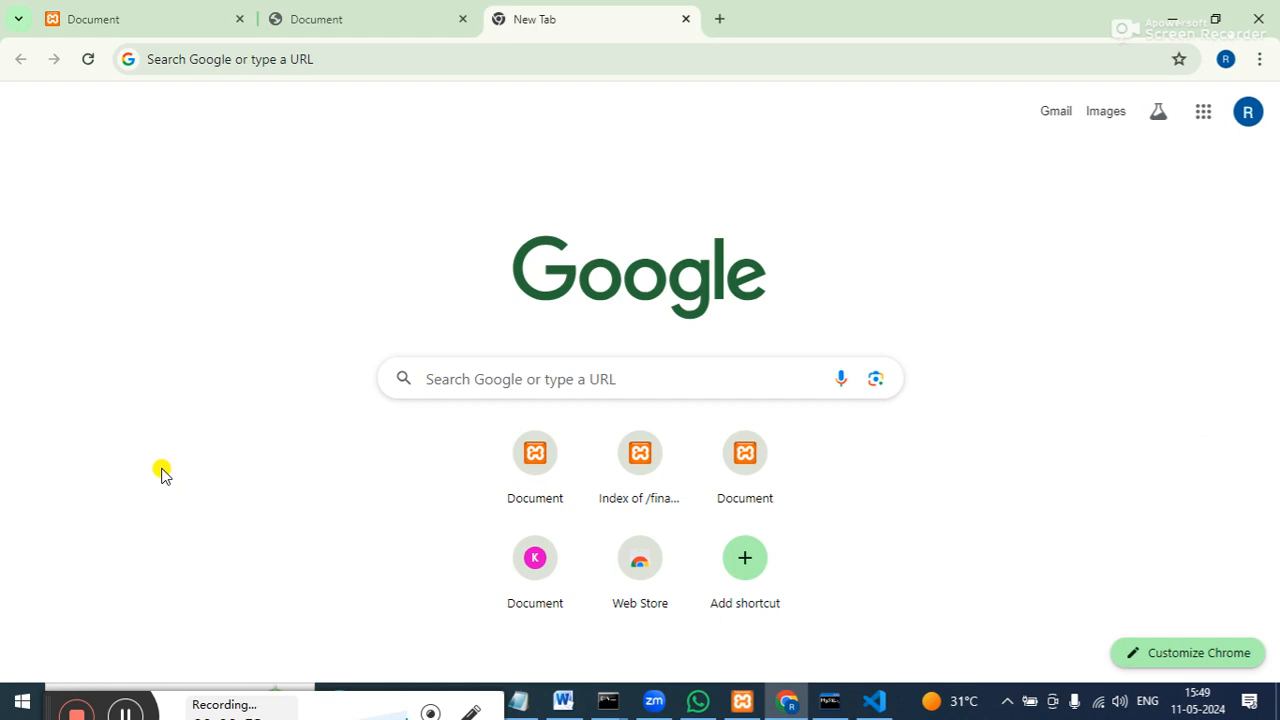
Search Google for 'web hosting provider', fixing typos along the way.
left_click(232, 54)
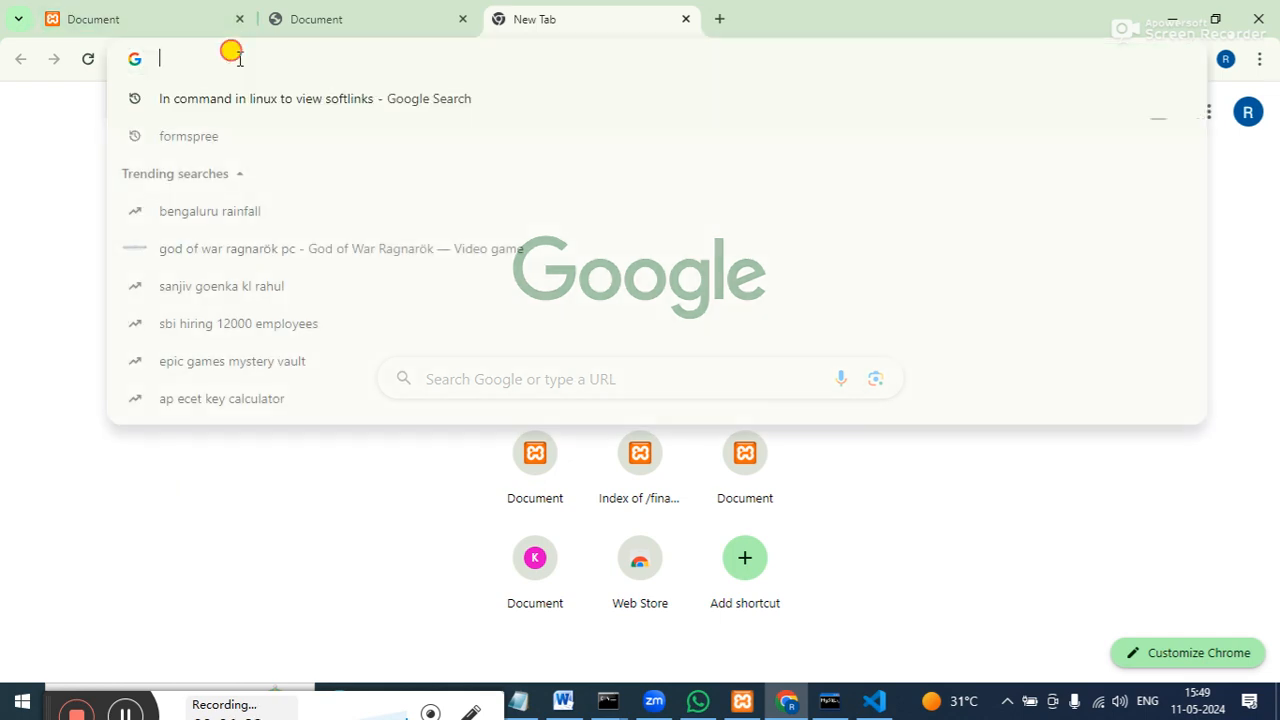
type("wavw g")
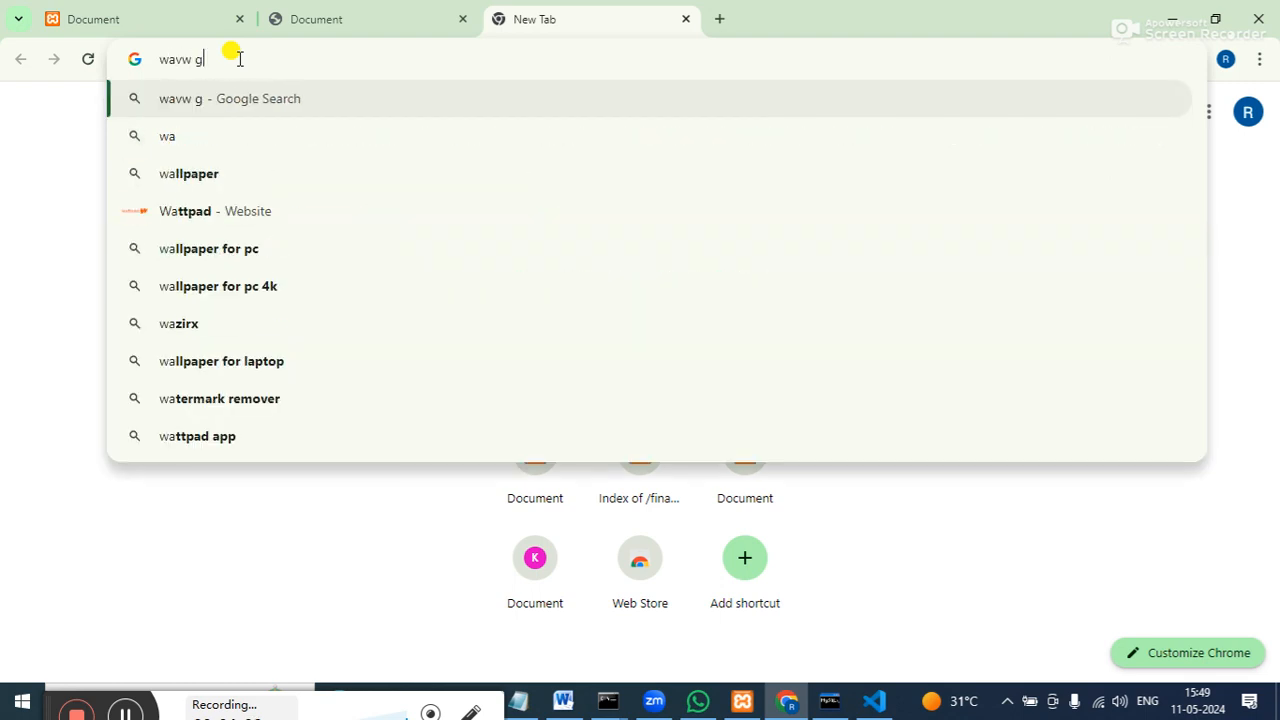
key("BackSpace")
type("ho")
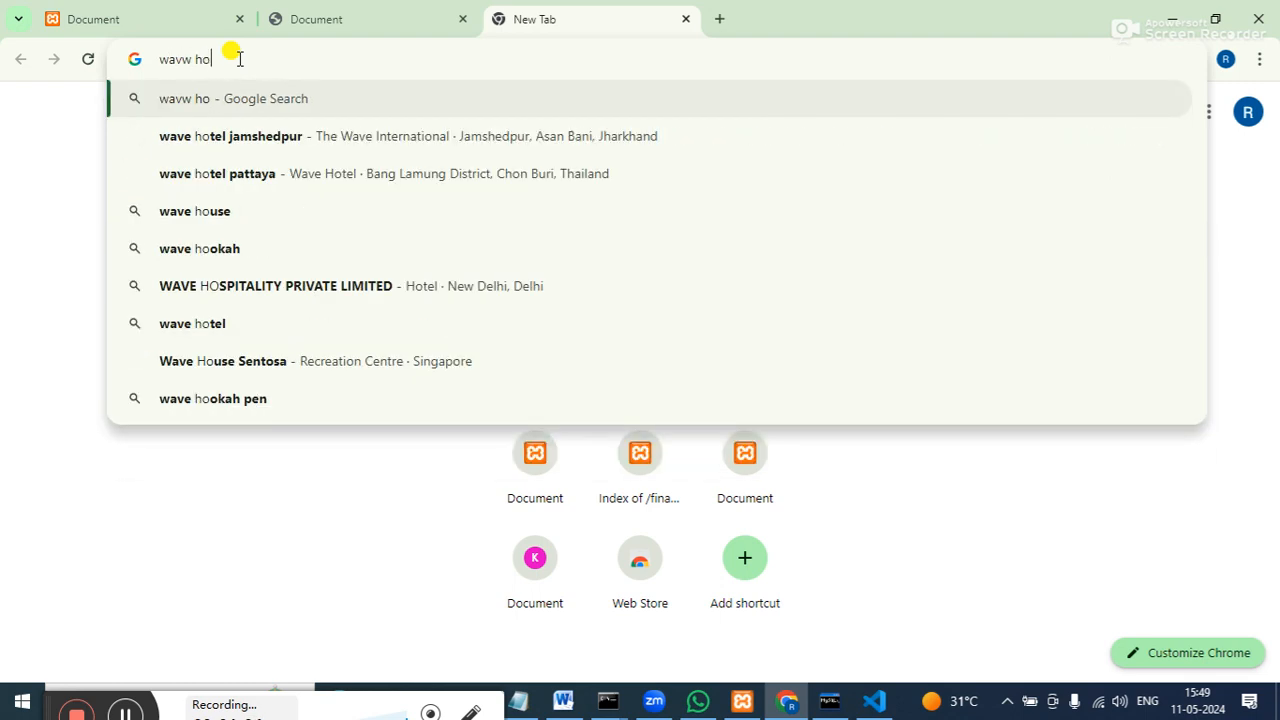
key("BackSpace")
key("BackSpace")
key("BackSpace")
key("BackSpace")
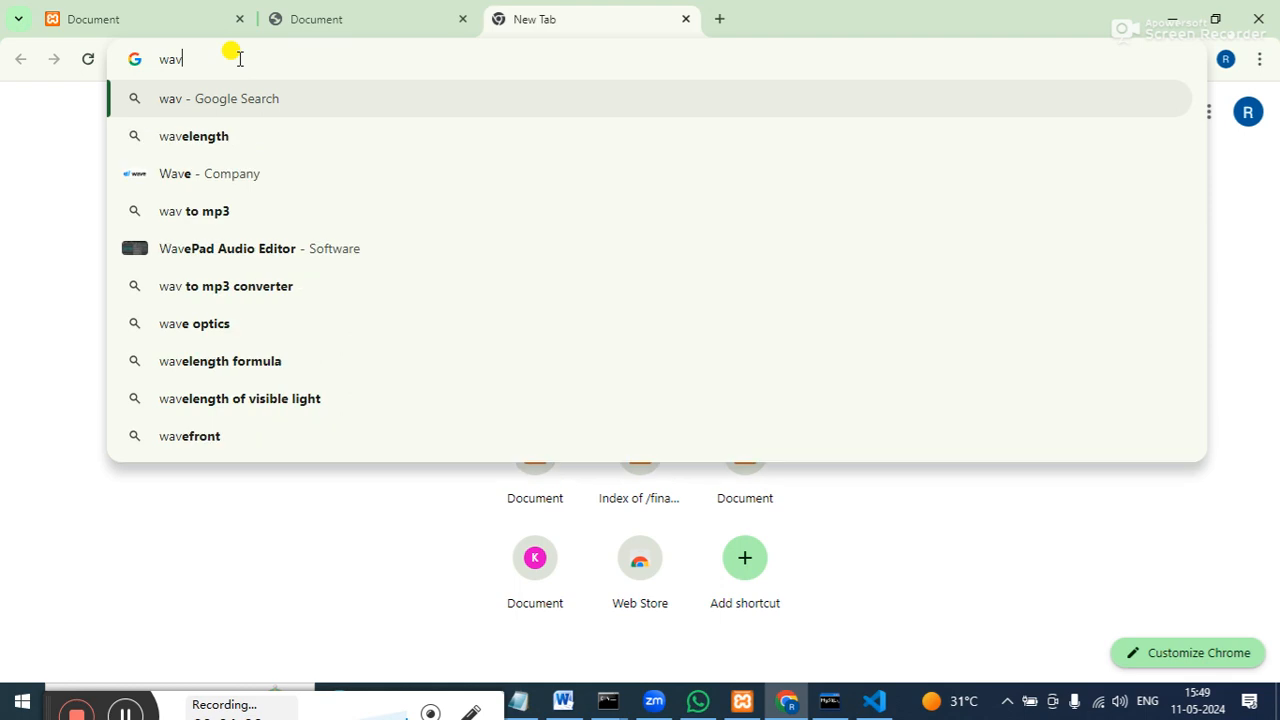
type("e ")
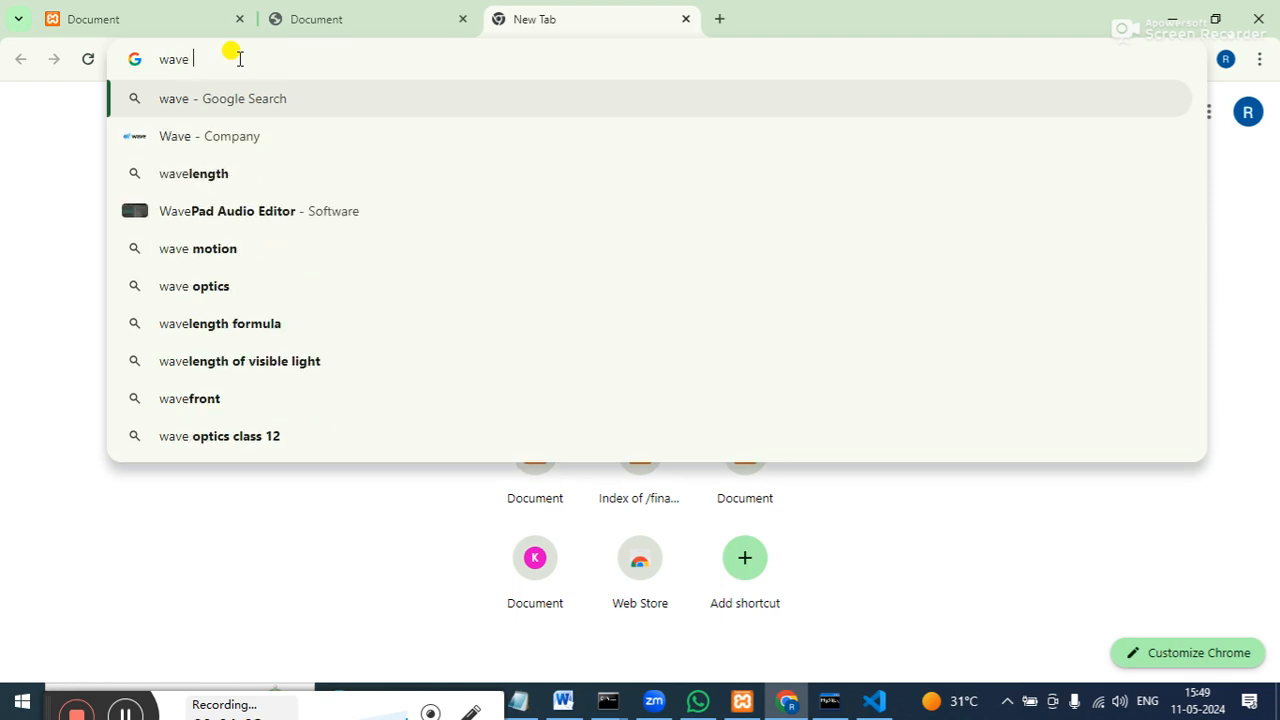
type("ho")
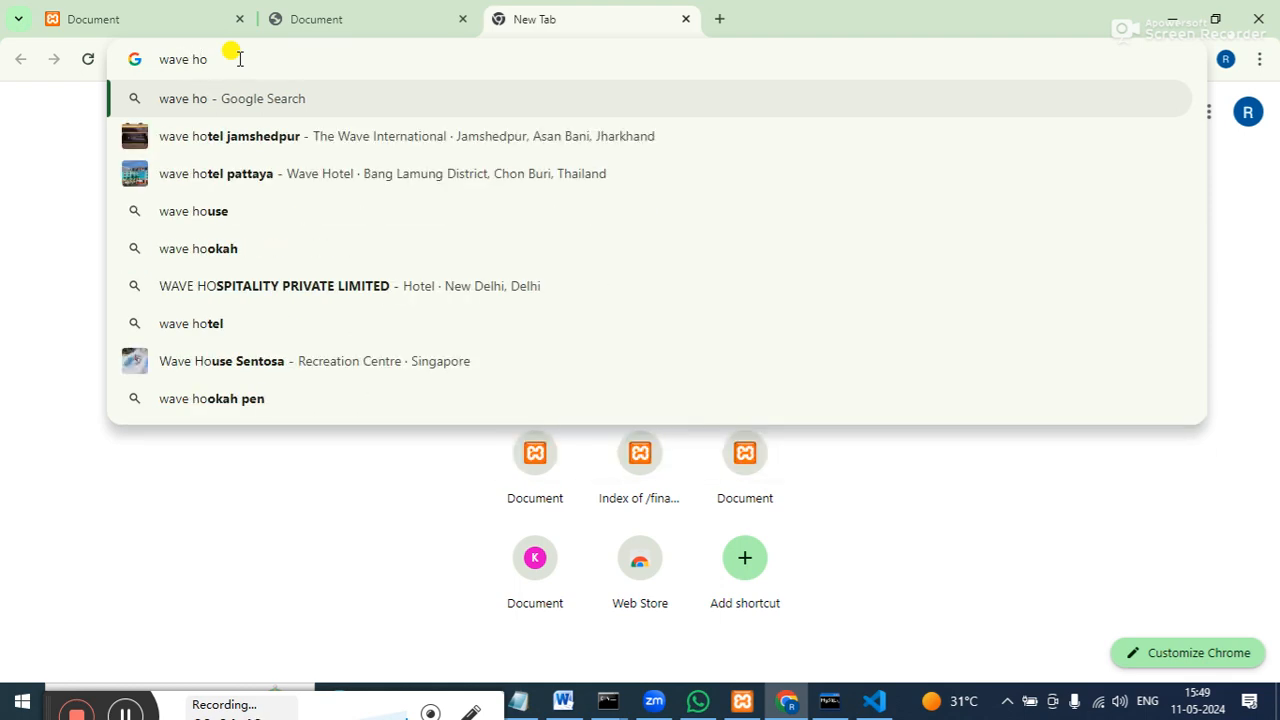
key("BackSpace")
key("BackSpace")
key("BackSpace")
key("BackSpace")
key("BackSpace")
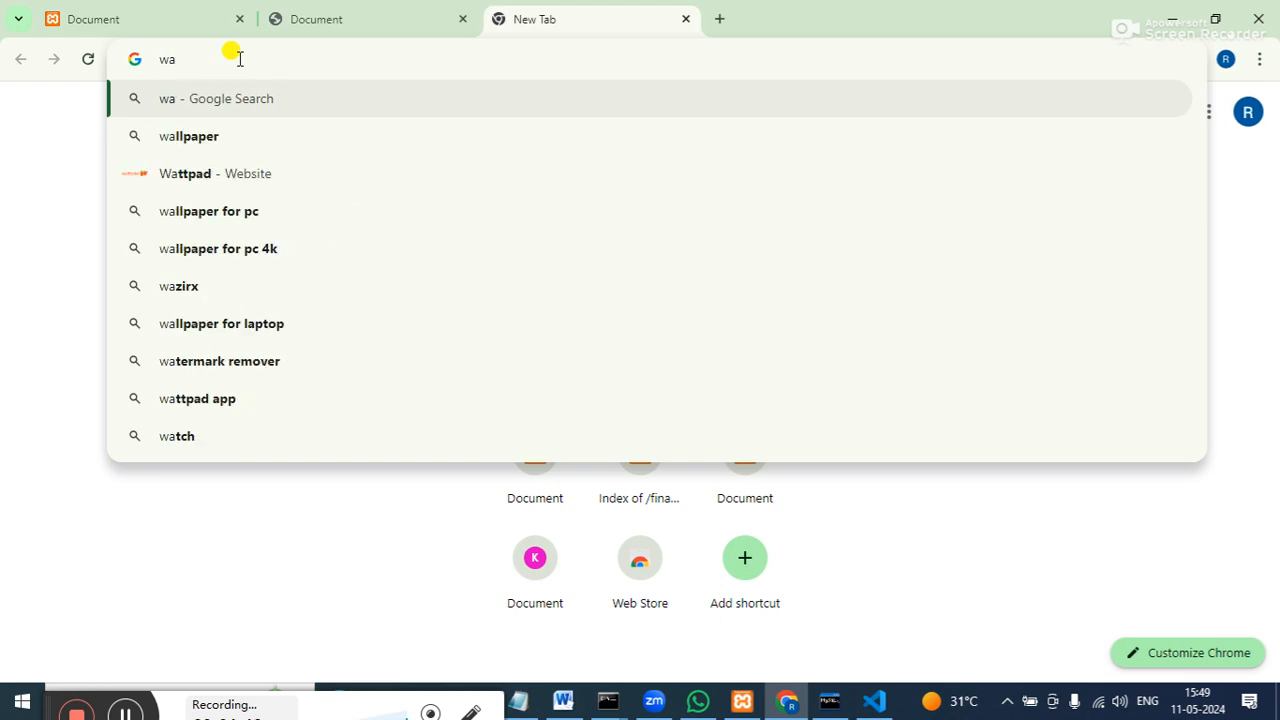
key("BackSpace")
type("eb ")
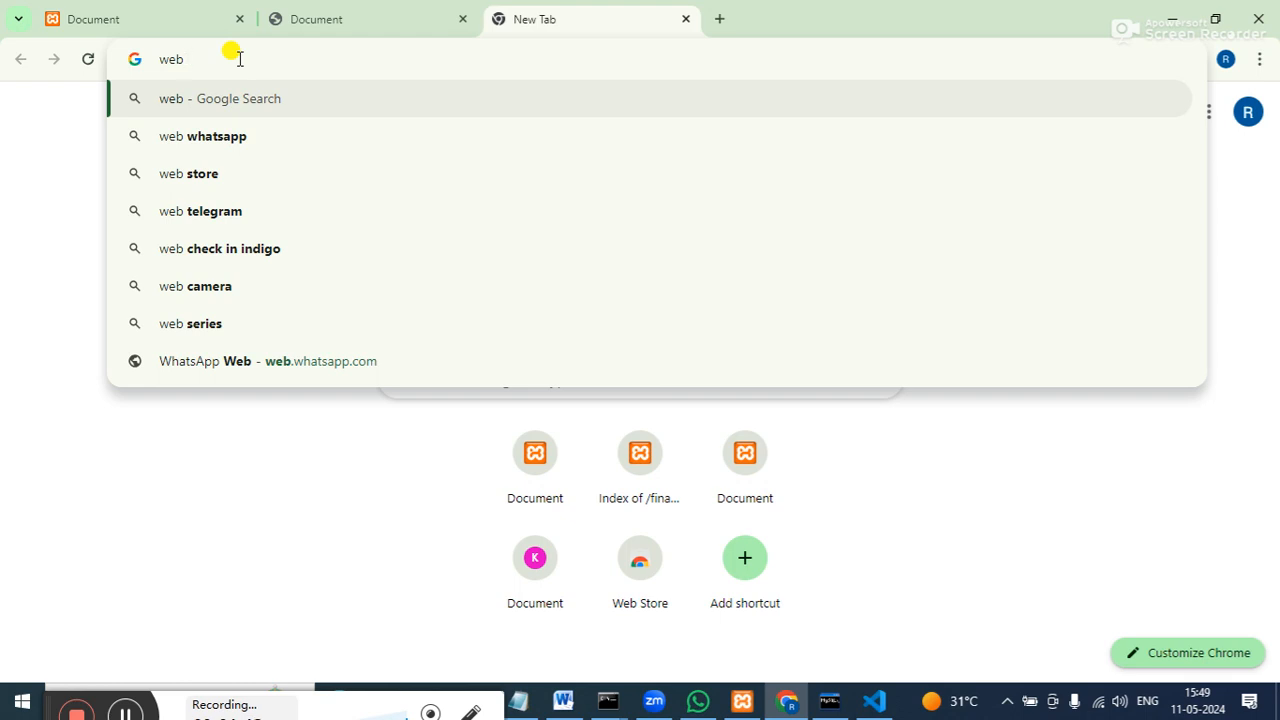
type("hos")
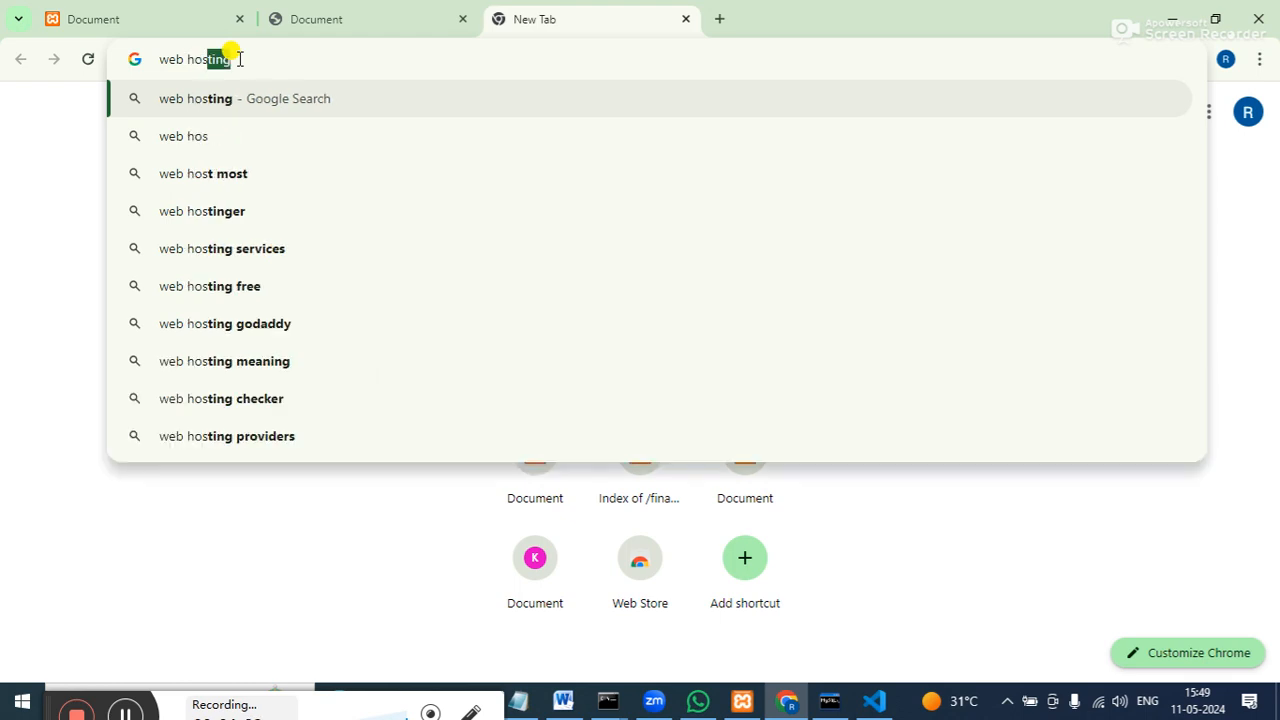
type("ting")
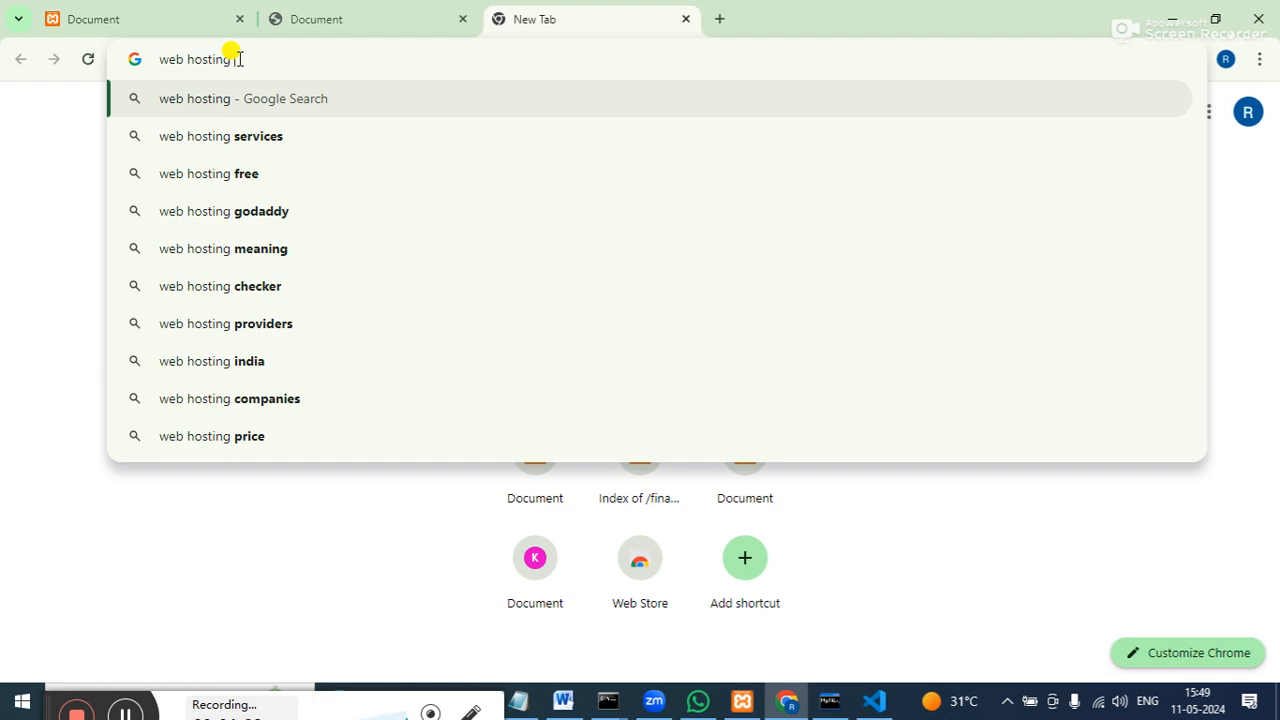
type("pr")
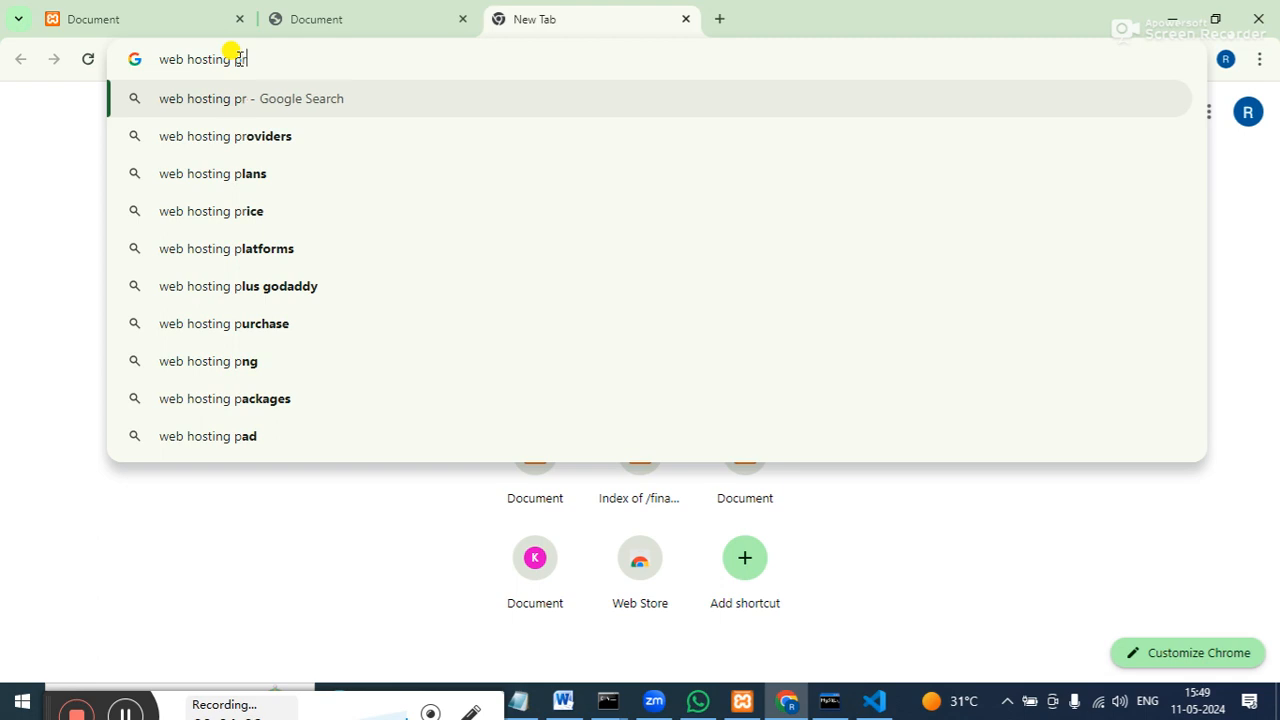
type("ovider")
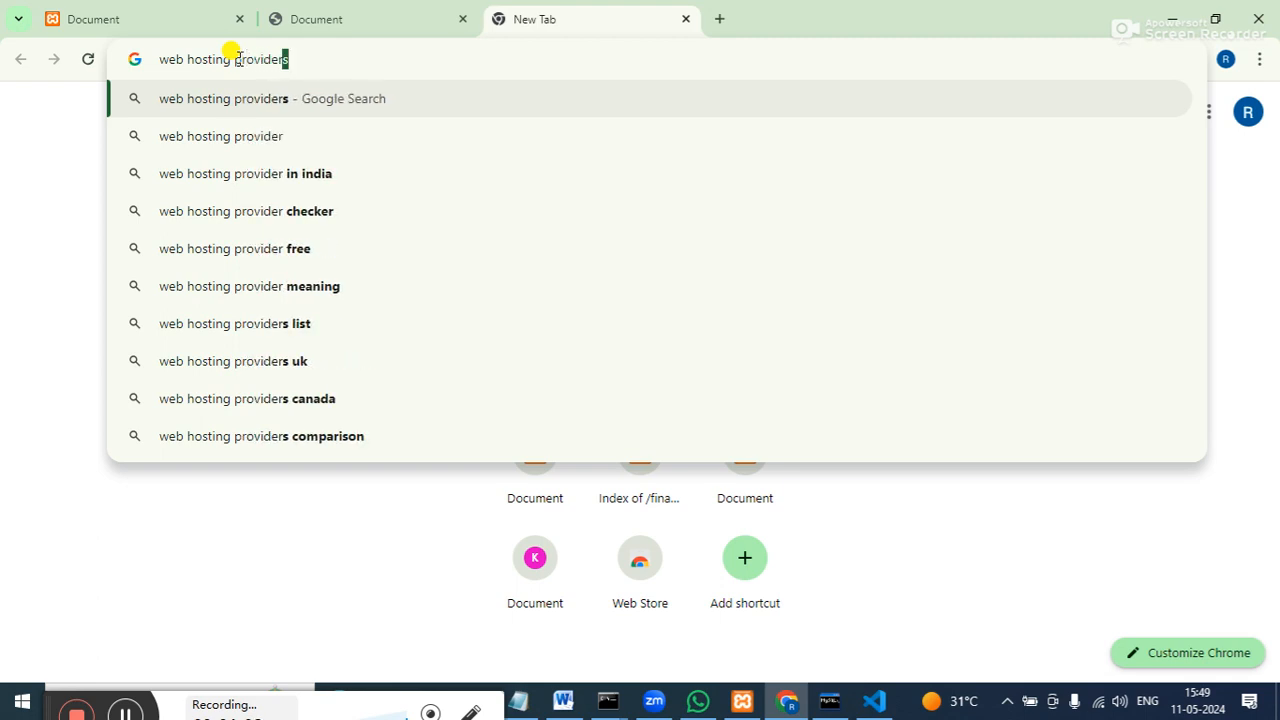
key("Return")
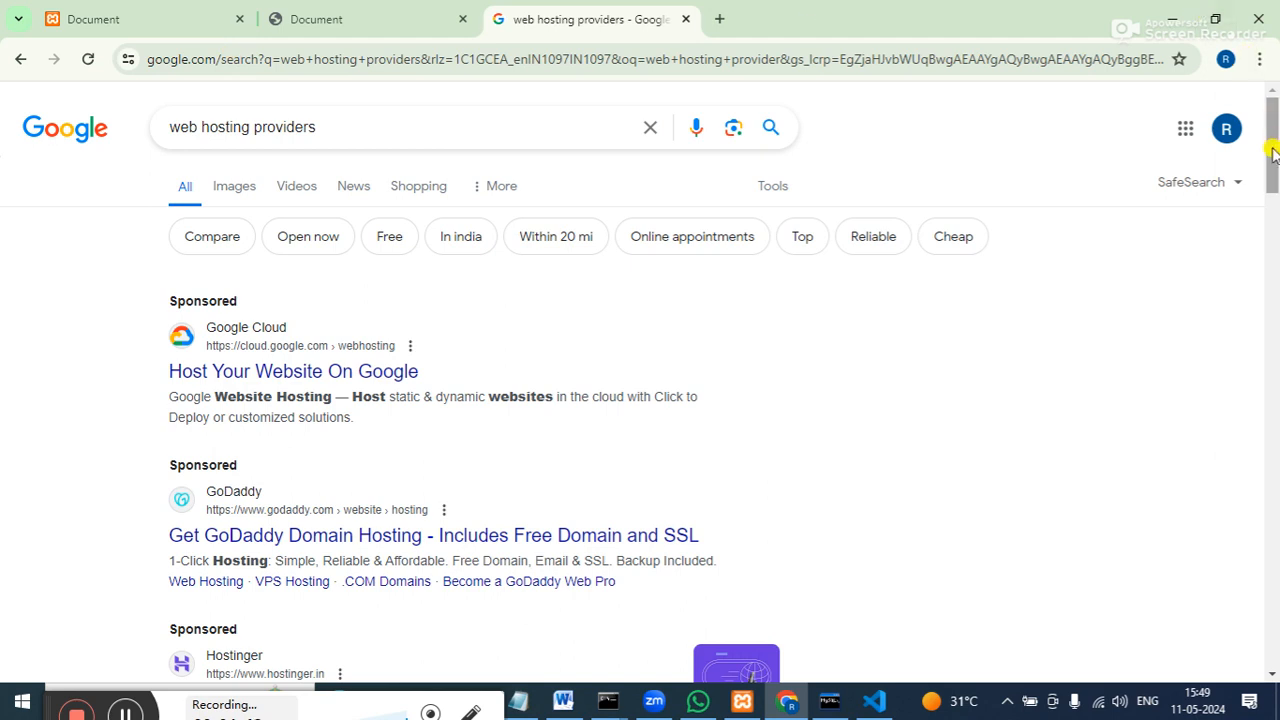
Scroll the results and reveal the '8 more' hosts in the Web hosting providers grid.
scroll(1272, 168, "down", 1)
left_click_drag(1272, 168, 1276, 260)
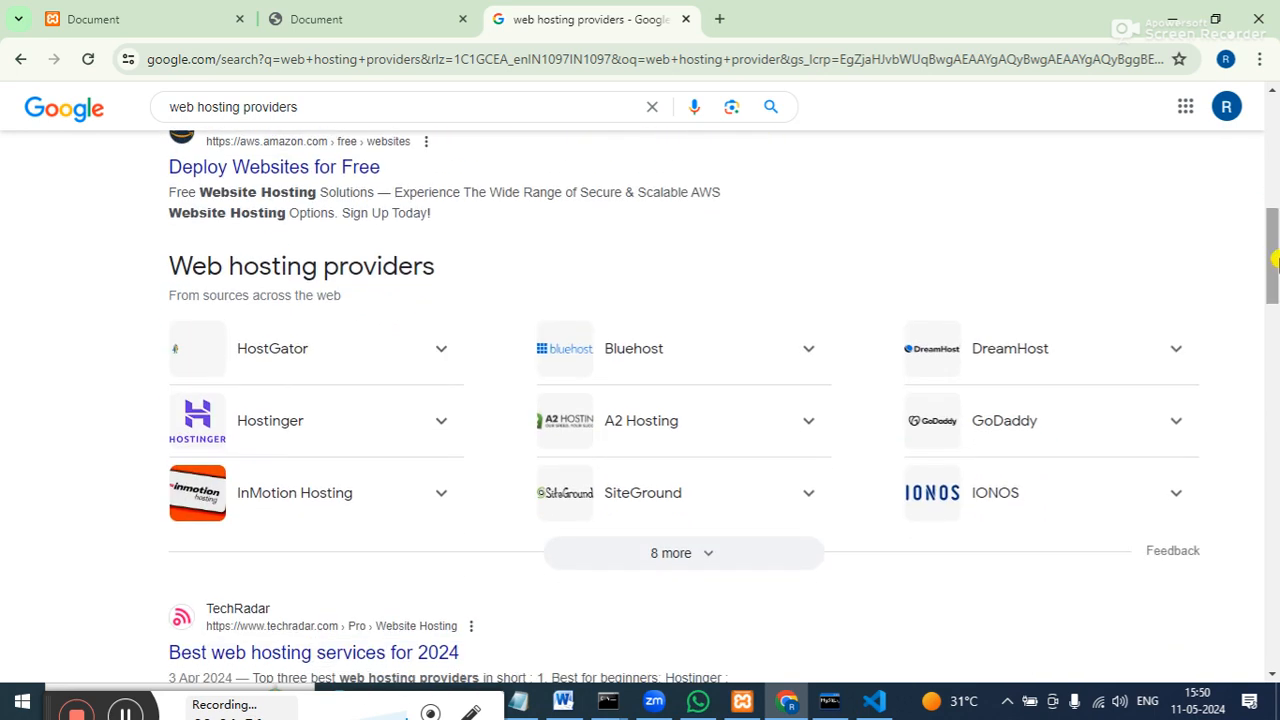
left_click(737, 552)
left_click_drag(1274, 243, 1272, 272)
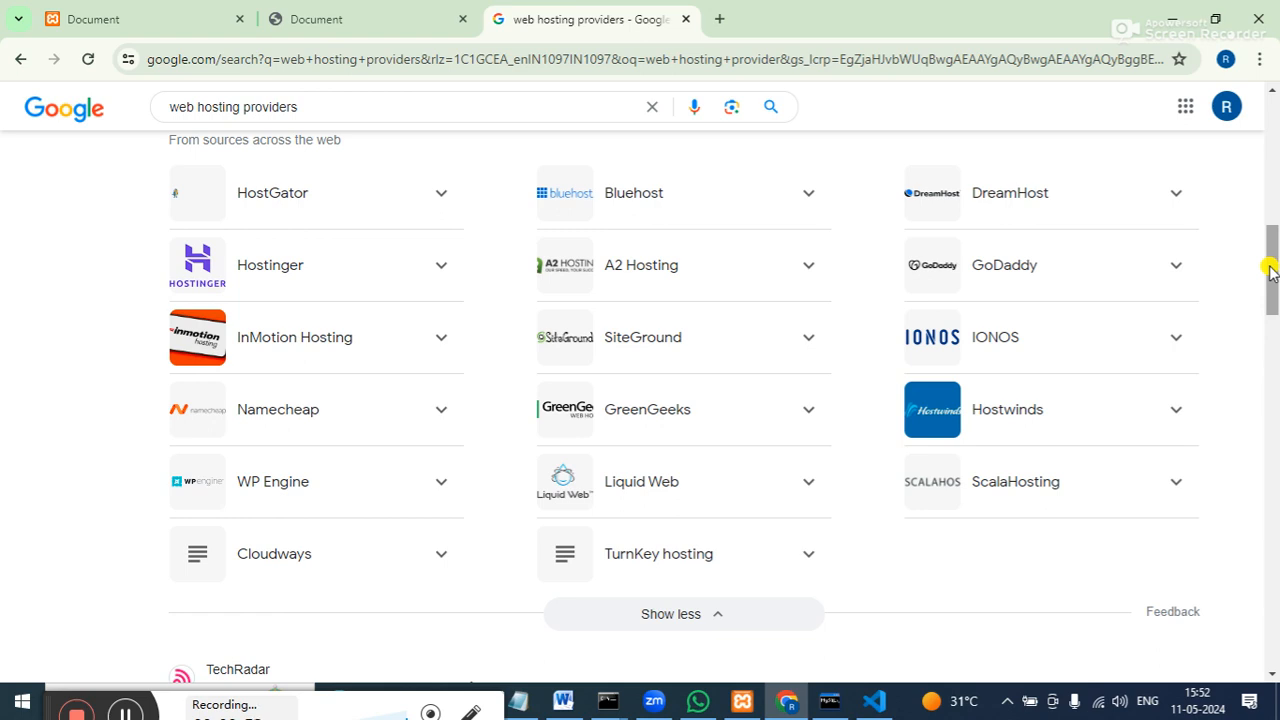
Expand the Hostinger details in the search results.
left_click(260, 274)
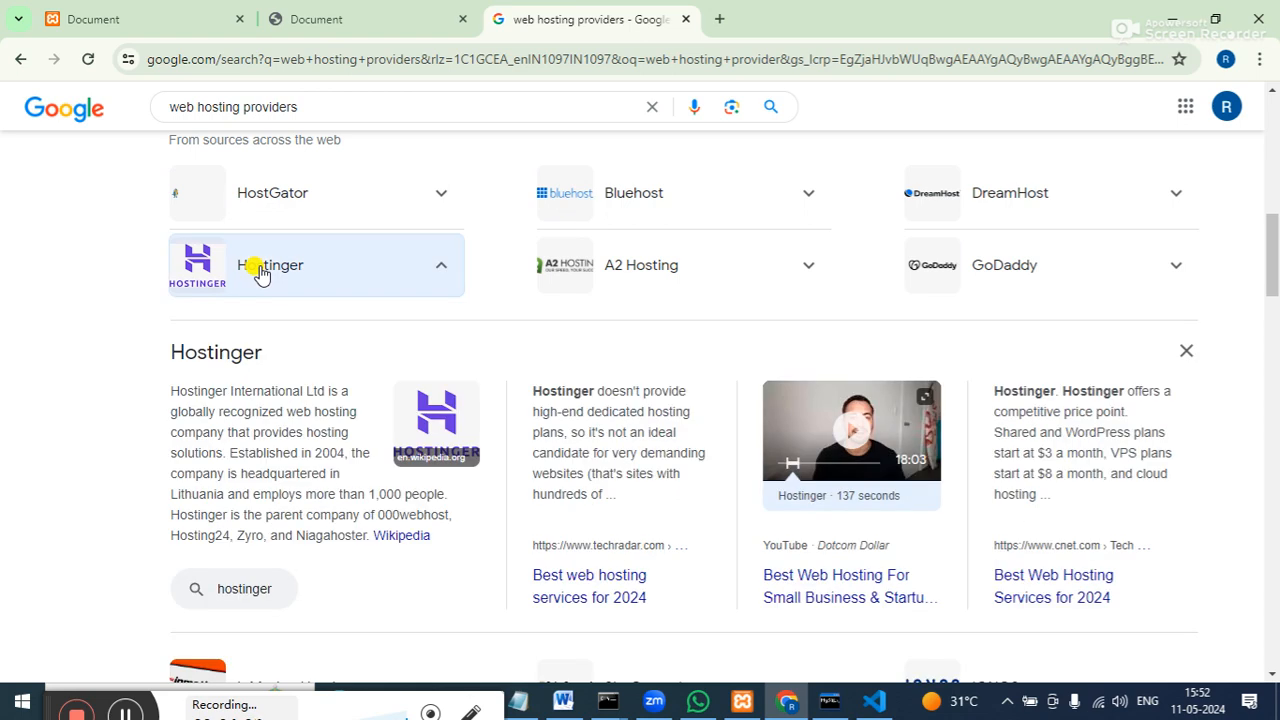
left_click(260, 274)
left_click(260, 274)
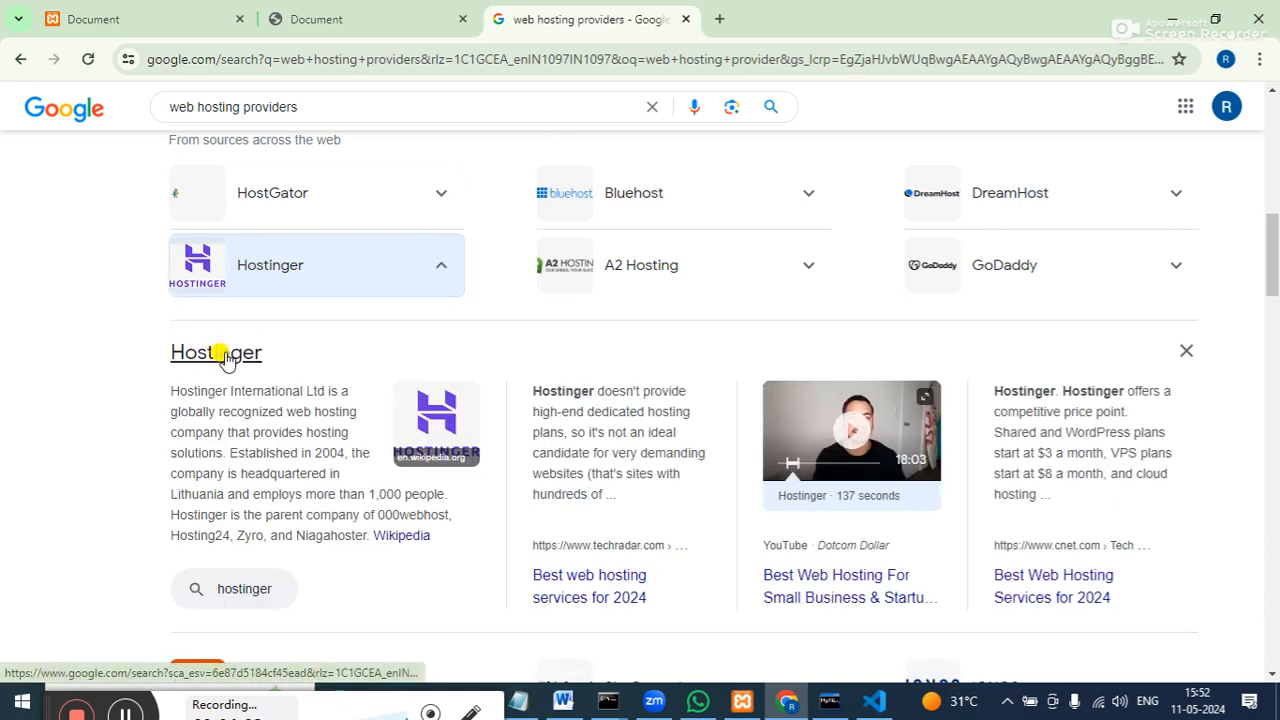
Search 'hostinger' in a new tab and open the hostinger.in homepage from the results.
left_click(716, 20)
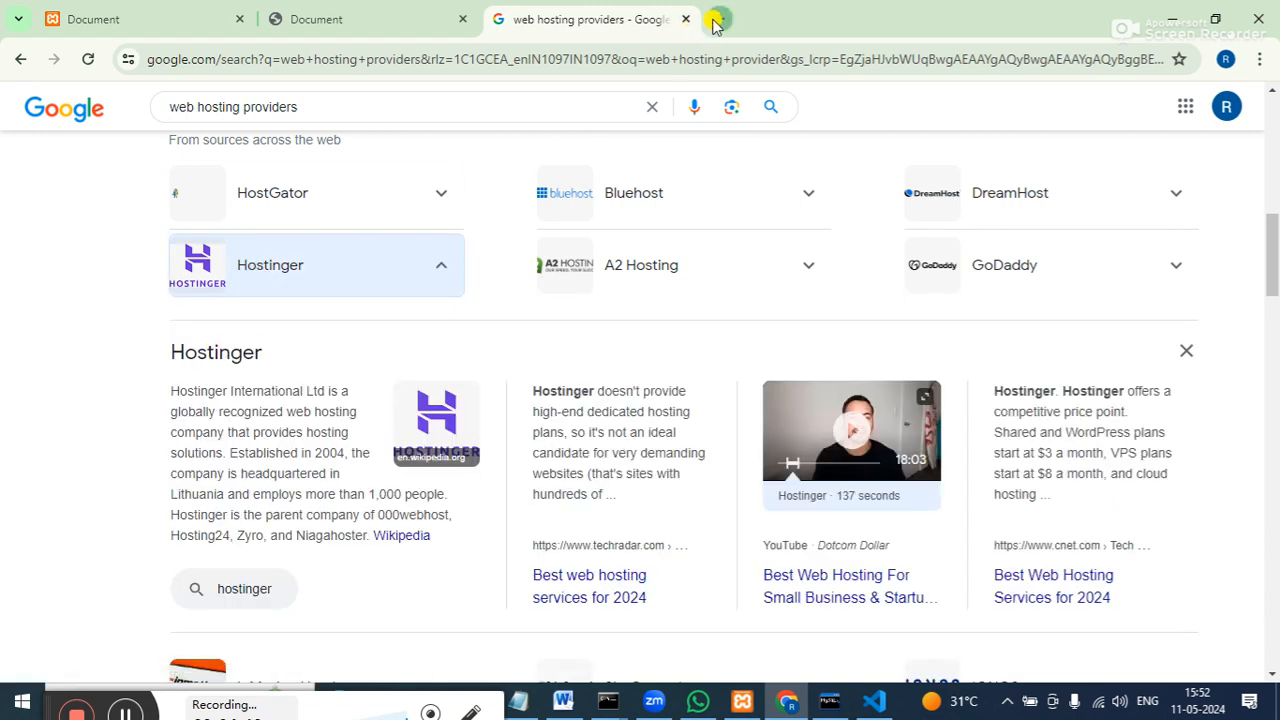
type("host")
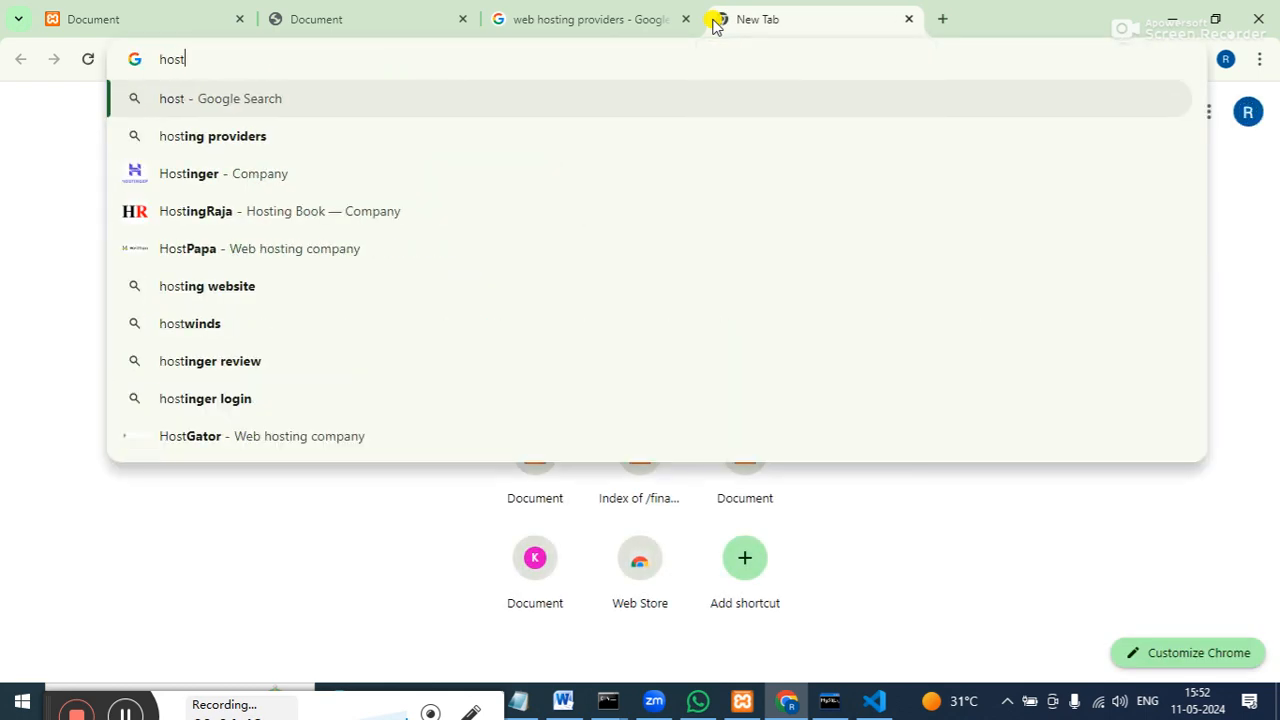
type("inger")
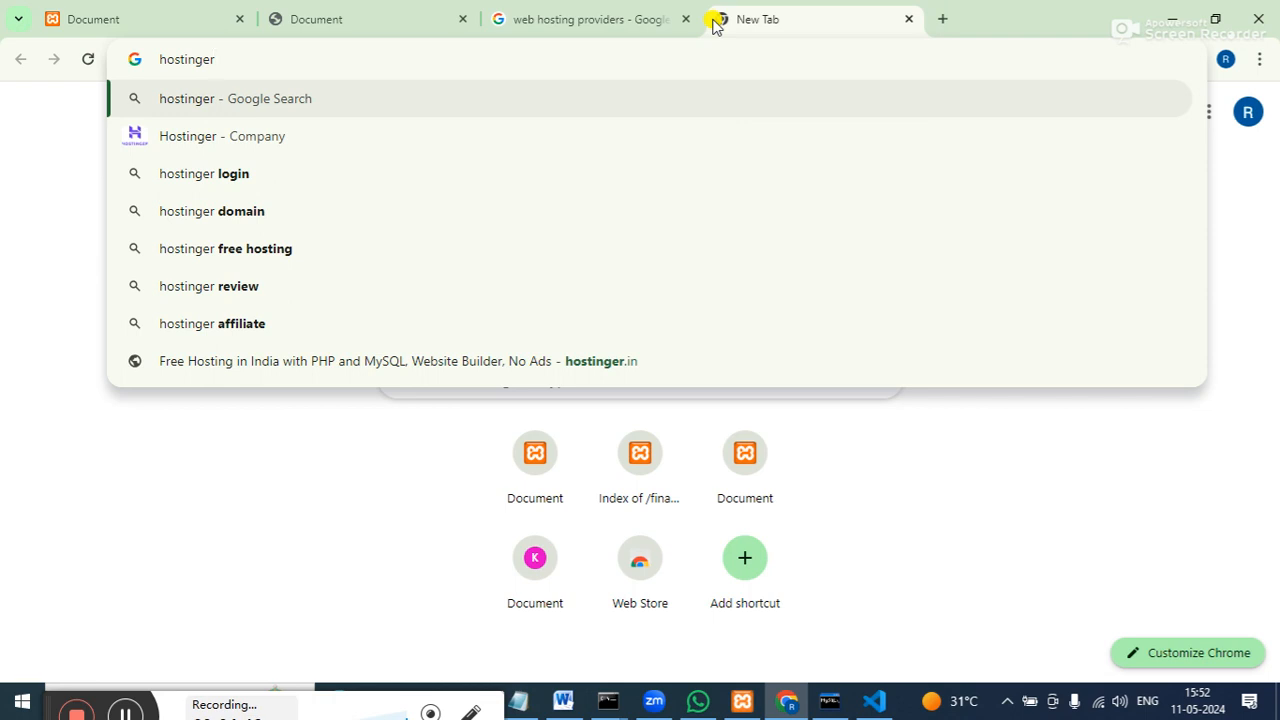
left_click(296, 136)
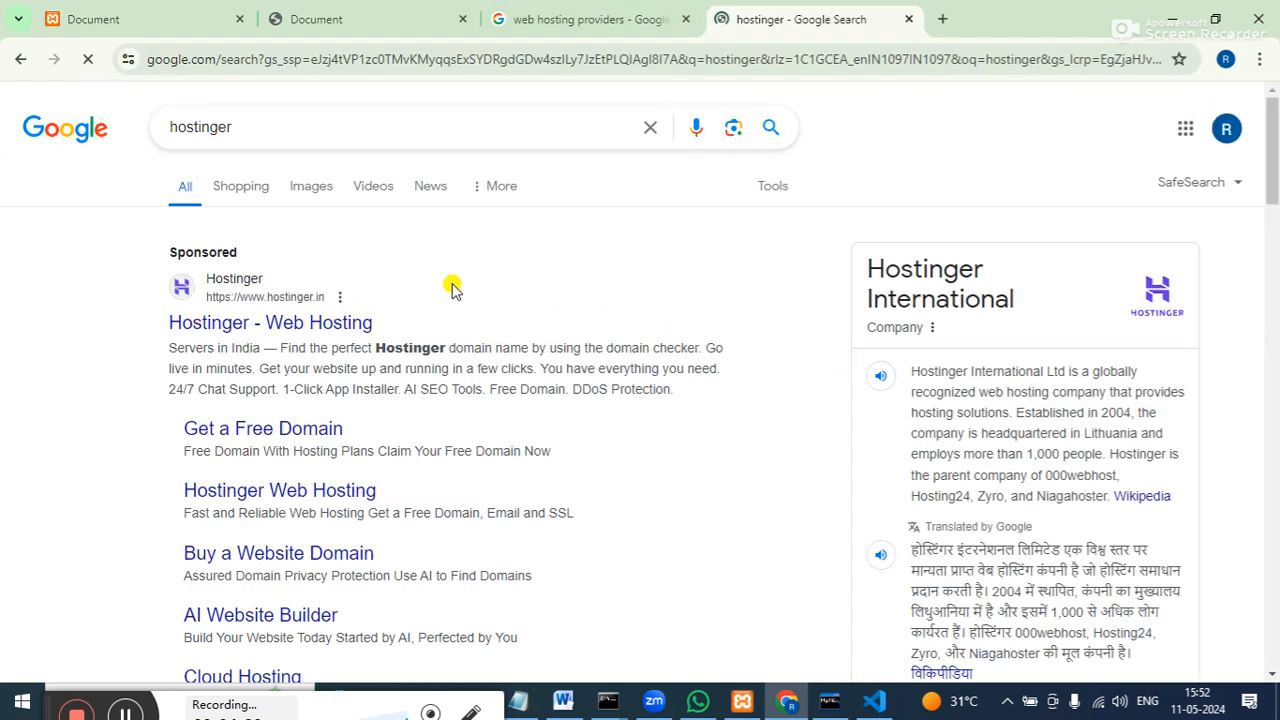
left_click(280, 323)
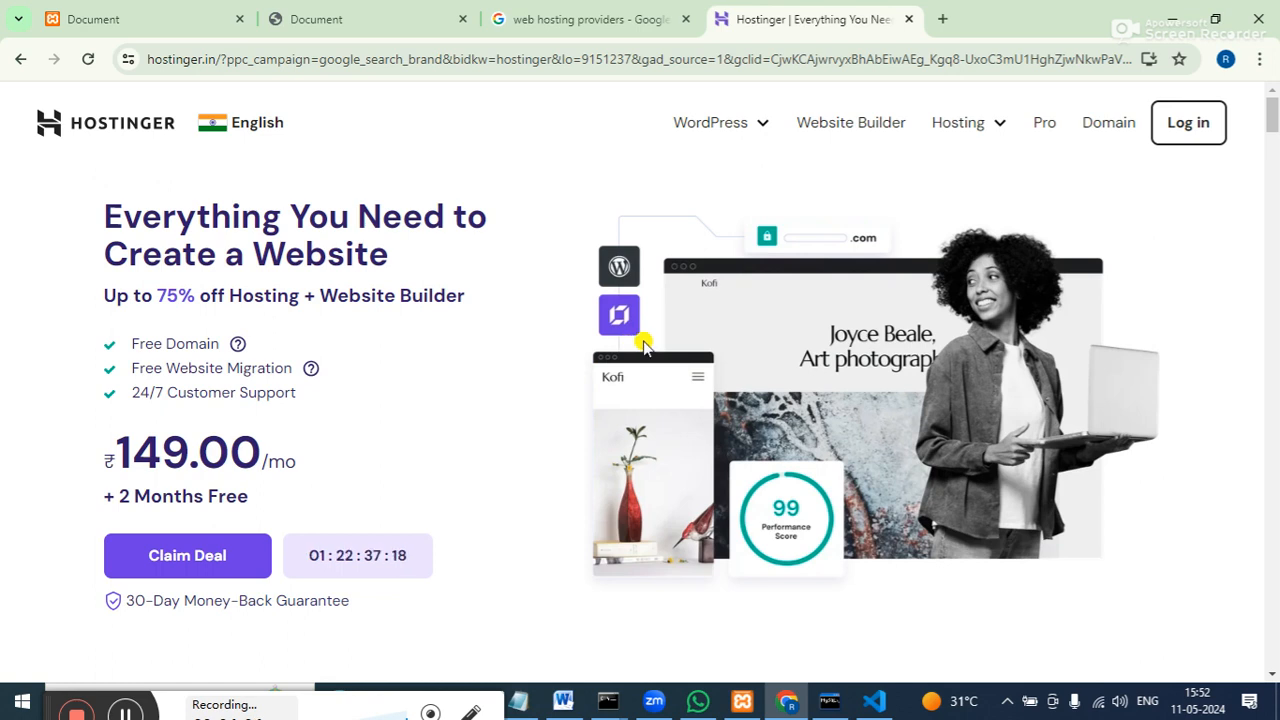
left_click(1272, 674)
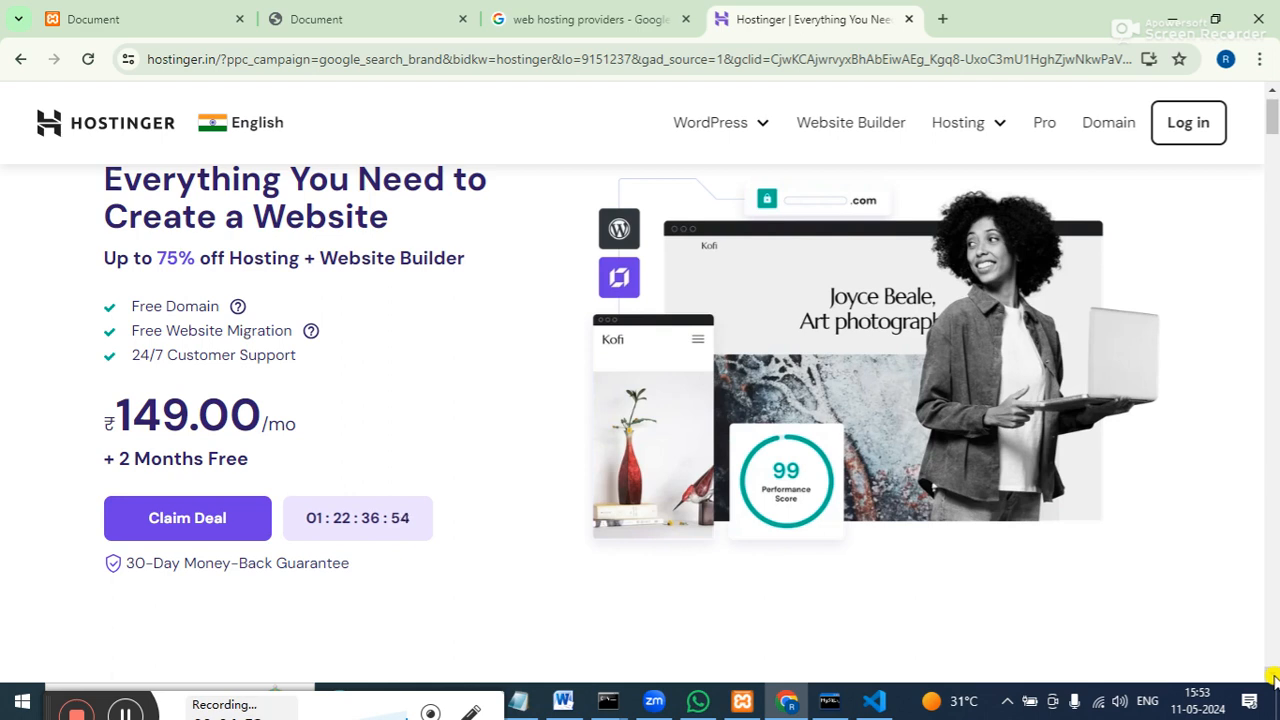
Scroll the Hostinger homepage down to the 'Pick Your Perfect Plan' section.
scroll(233, 518, "down", 1)
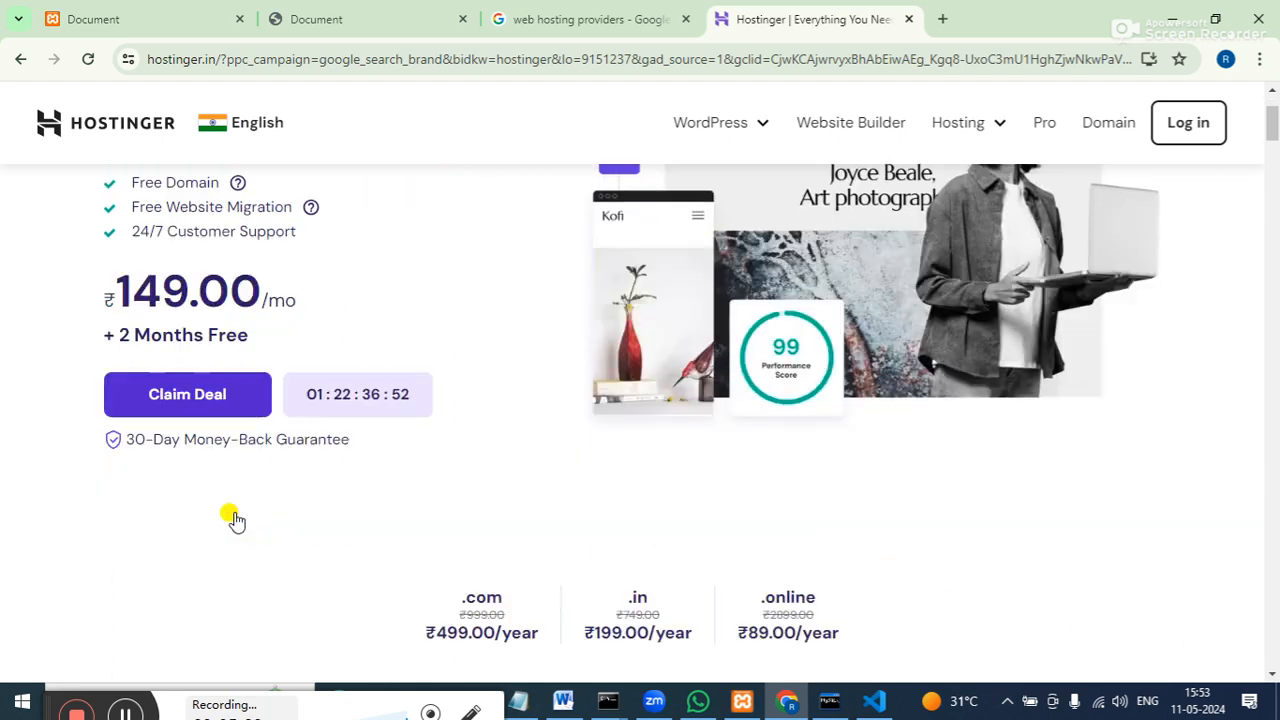
scroll(233, 518, "down", 3)
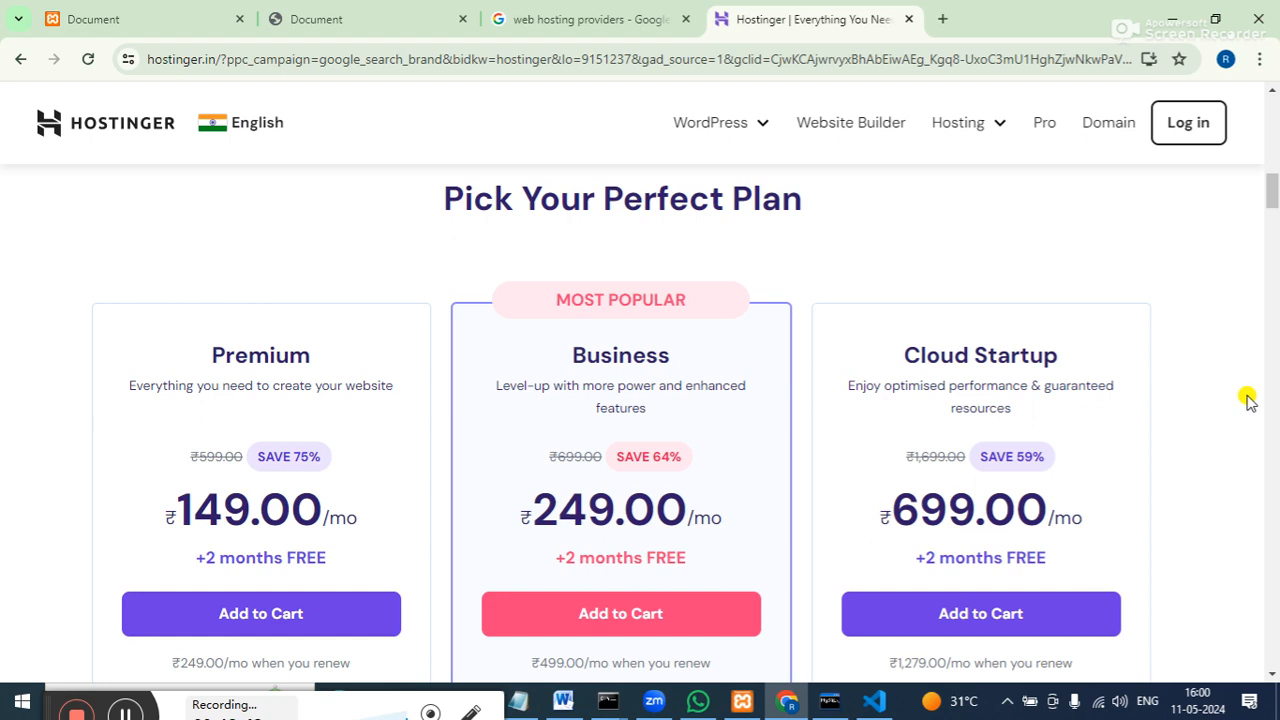
Add the Premium plan to the cart and scroll to the 'Choose a period' cards.
left_click(276, 616)
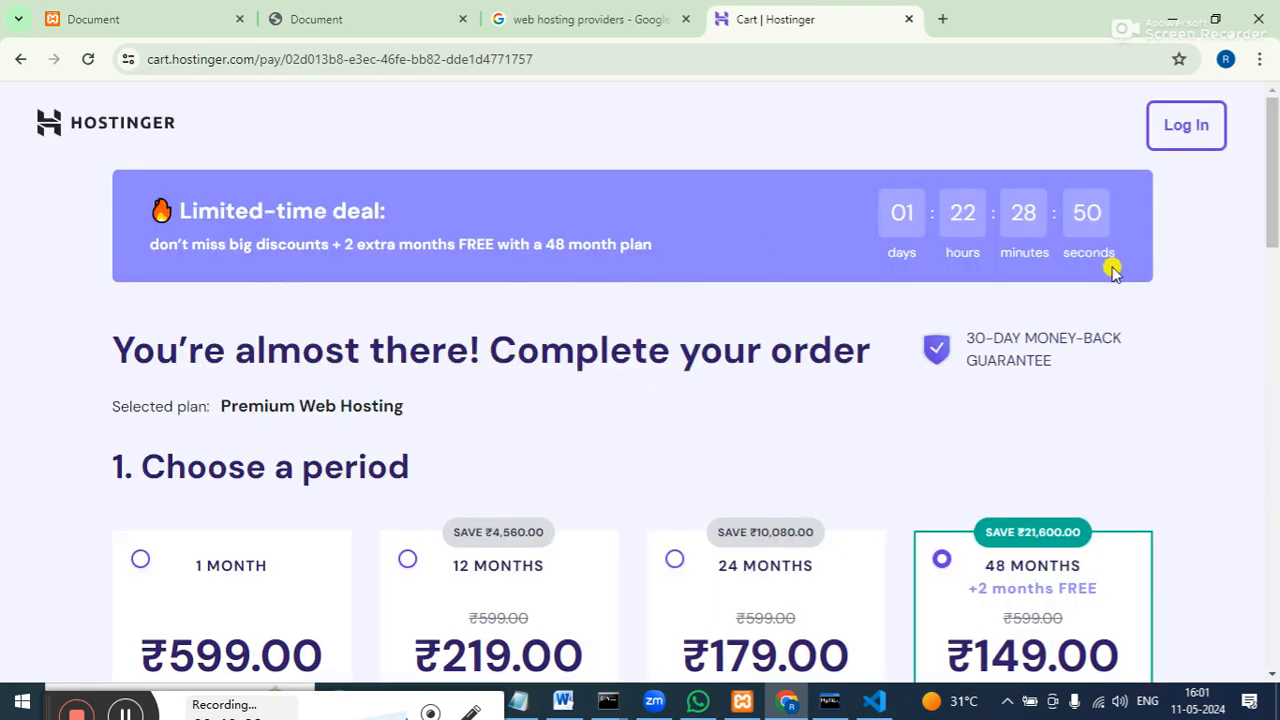
left_click_drag(1273, 220, 1273, 272)
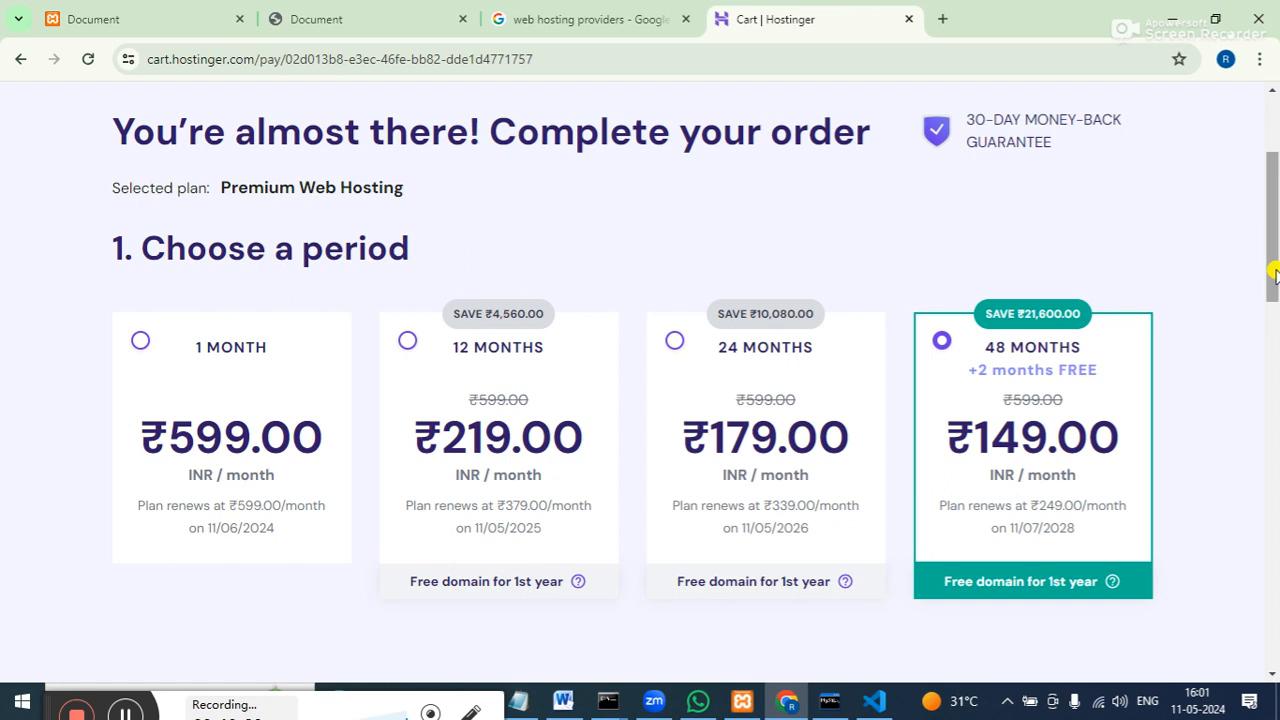
Choose the 12 MONTHS period and scroll down to the payment and billing form.
left_click(405, 343)
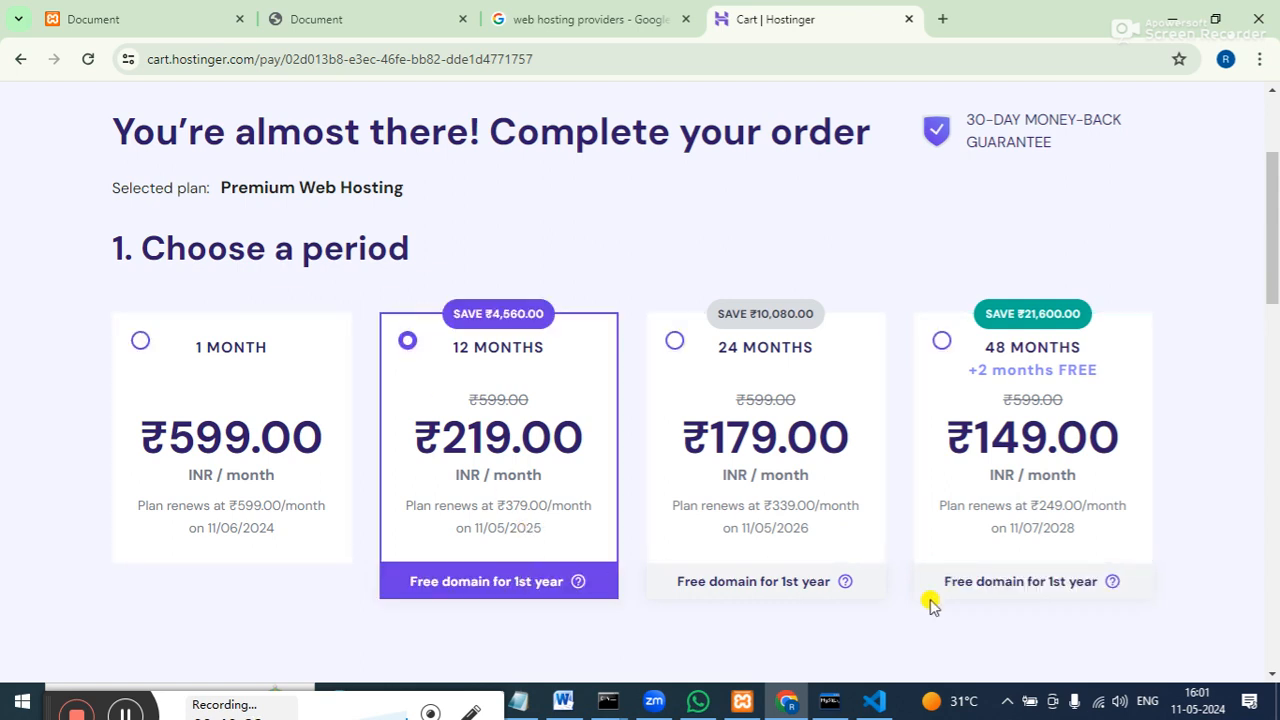
left_click_drag(1271, 266, 1273, 400)
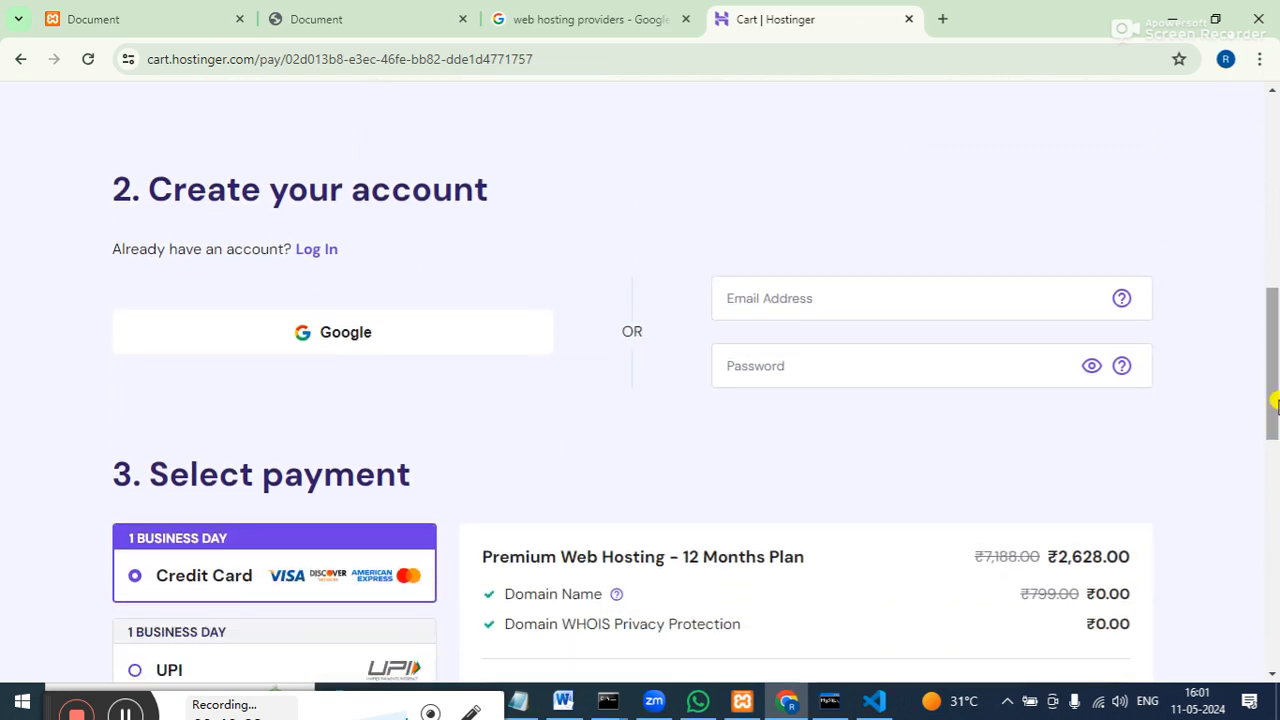
left_click_drag(1276, 402, 1276, 555)
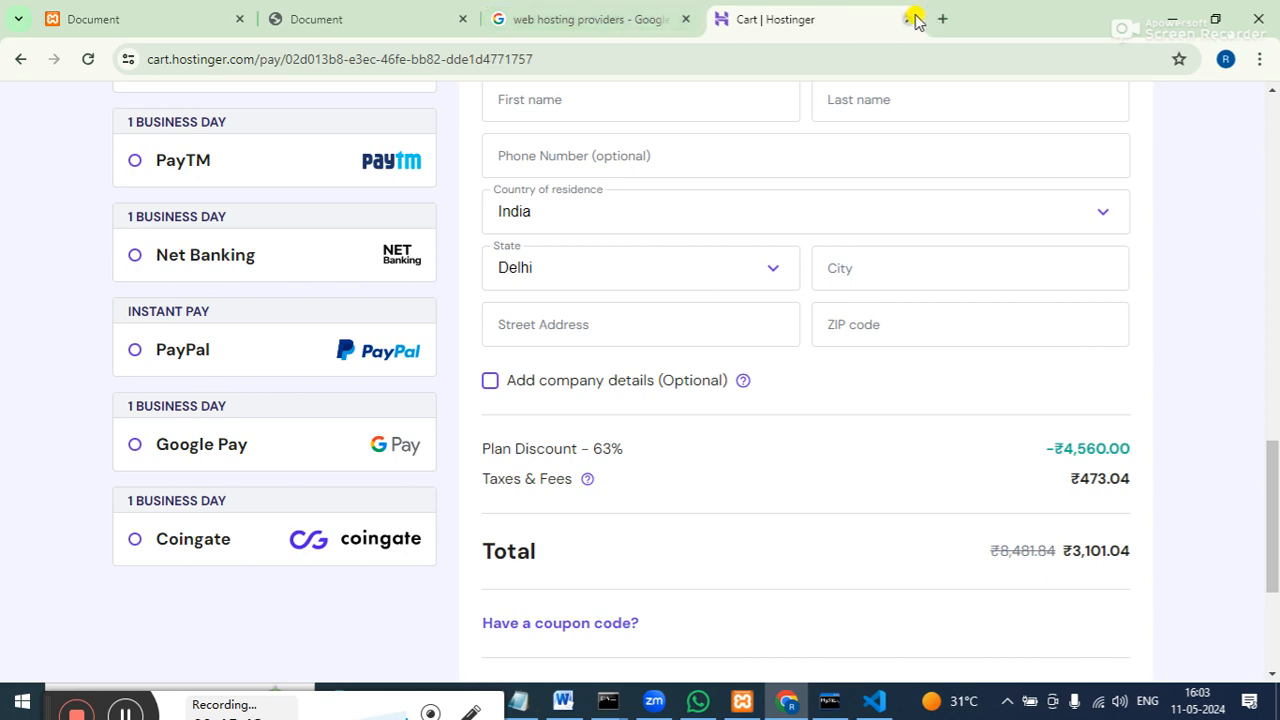
From the top of the checkout, choose Log In and pick the Google option.
left_click(1273, 107)
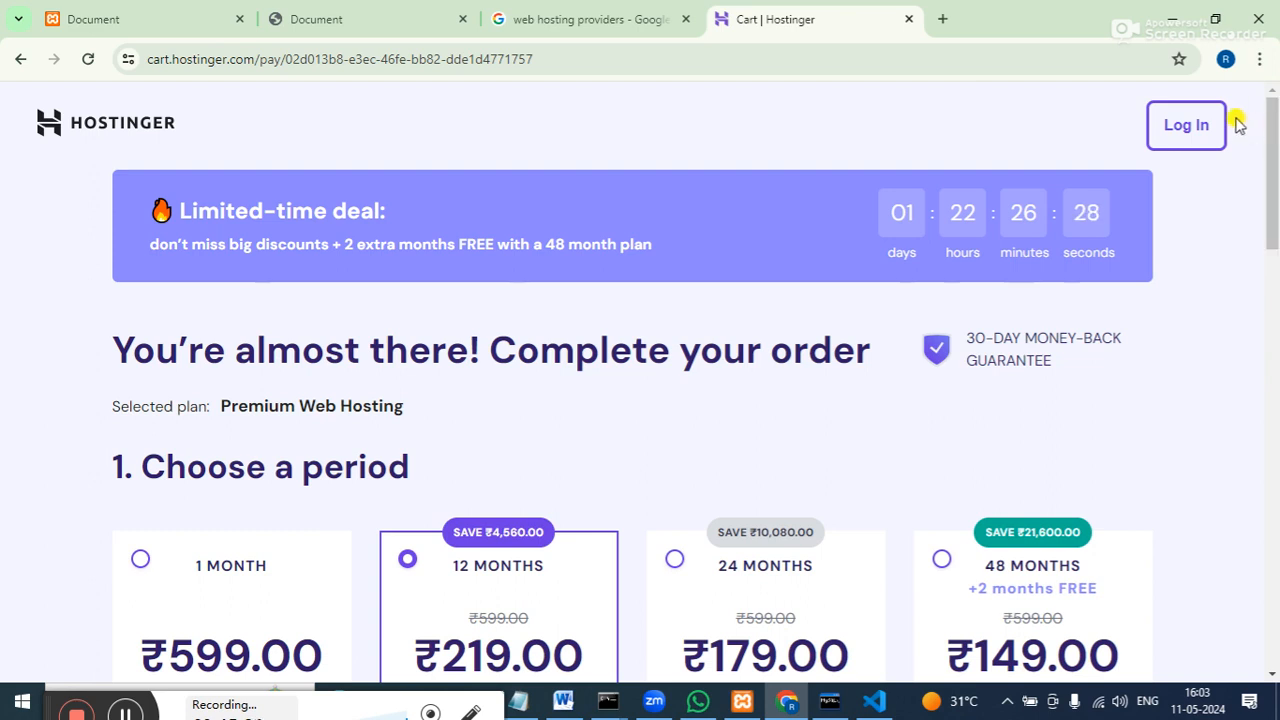
left_click(1200, 128)
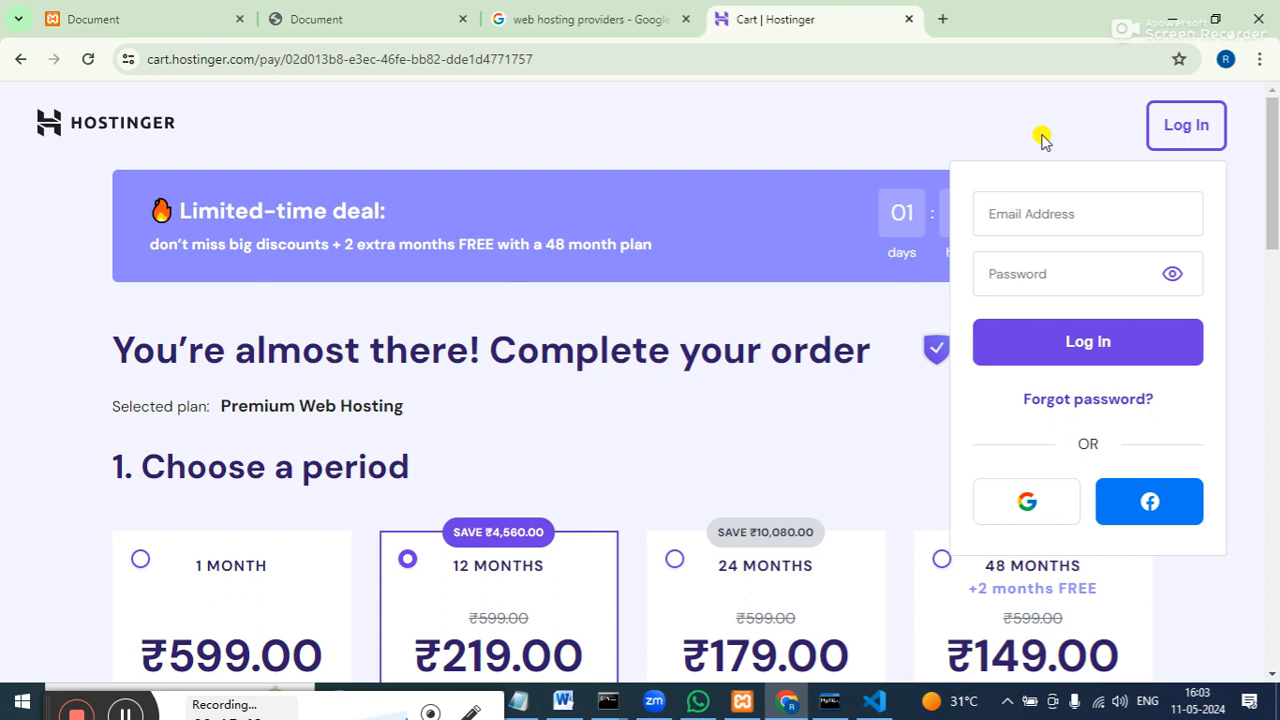
left_click(1036, 501)
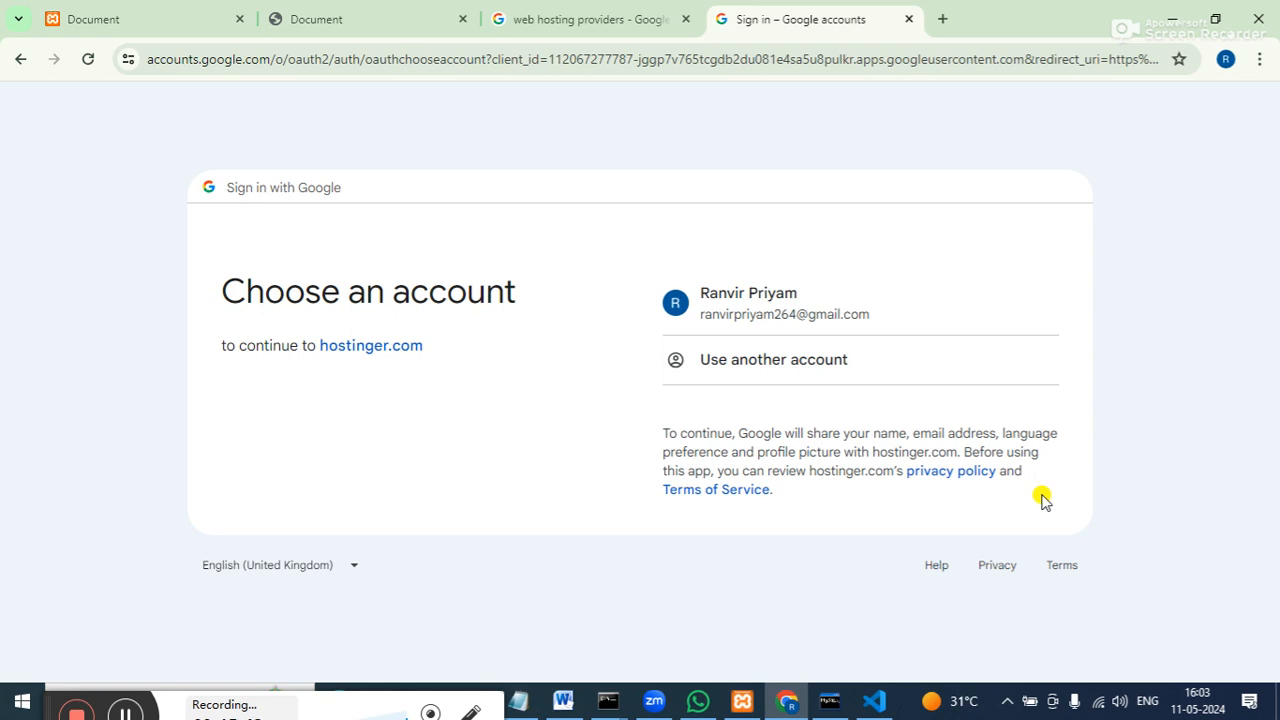
Choose 'Use another account' and type the account's Gmail address.
left_click(790, 357)
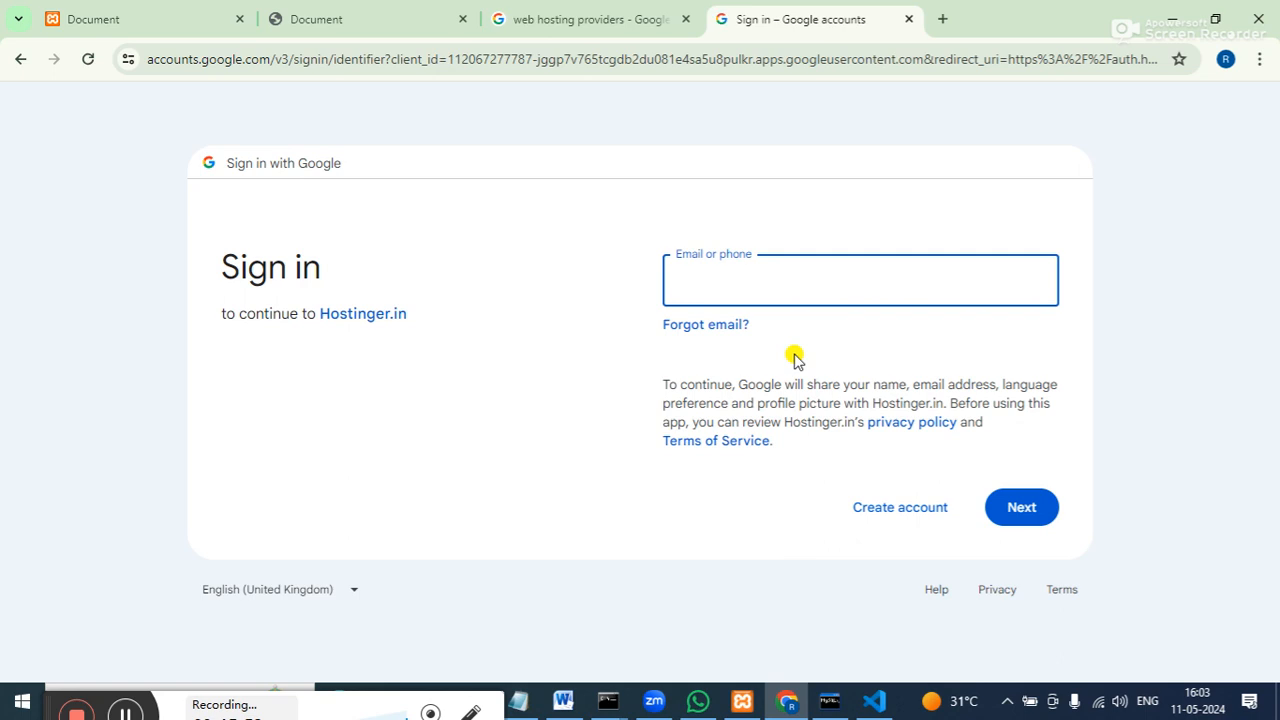
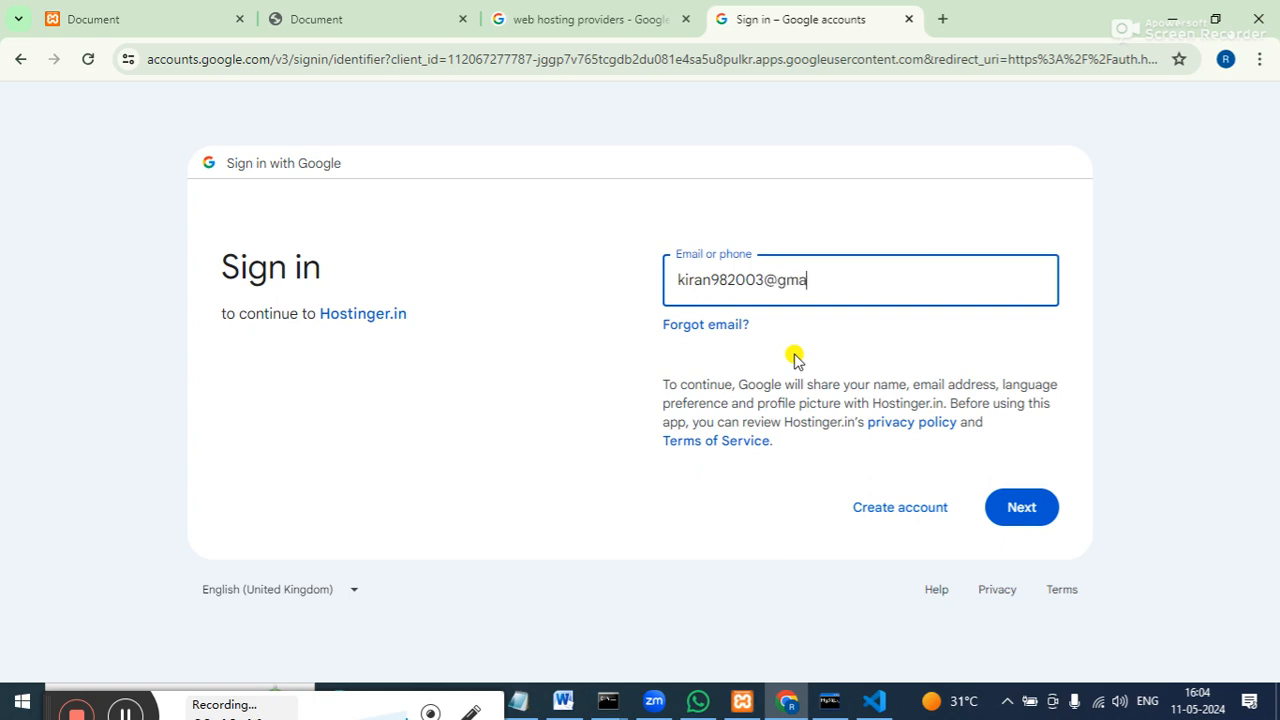
Submit the e-mail address and make several attempts at the account password.
left_click(1018, 506)
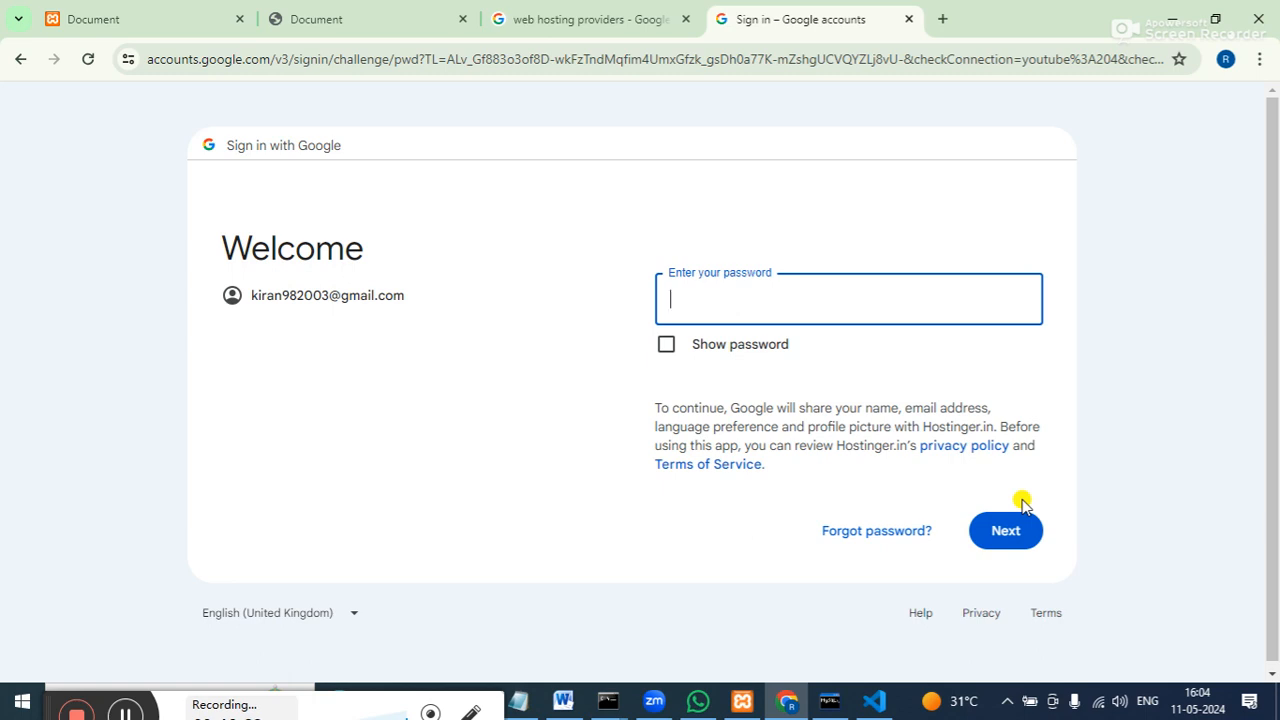
type("••••••••••")
key("Return")
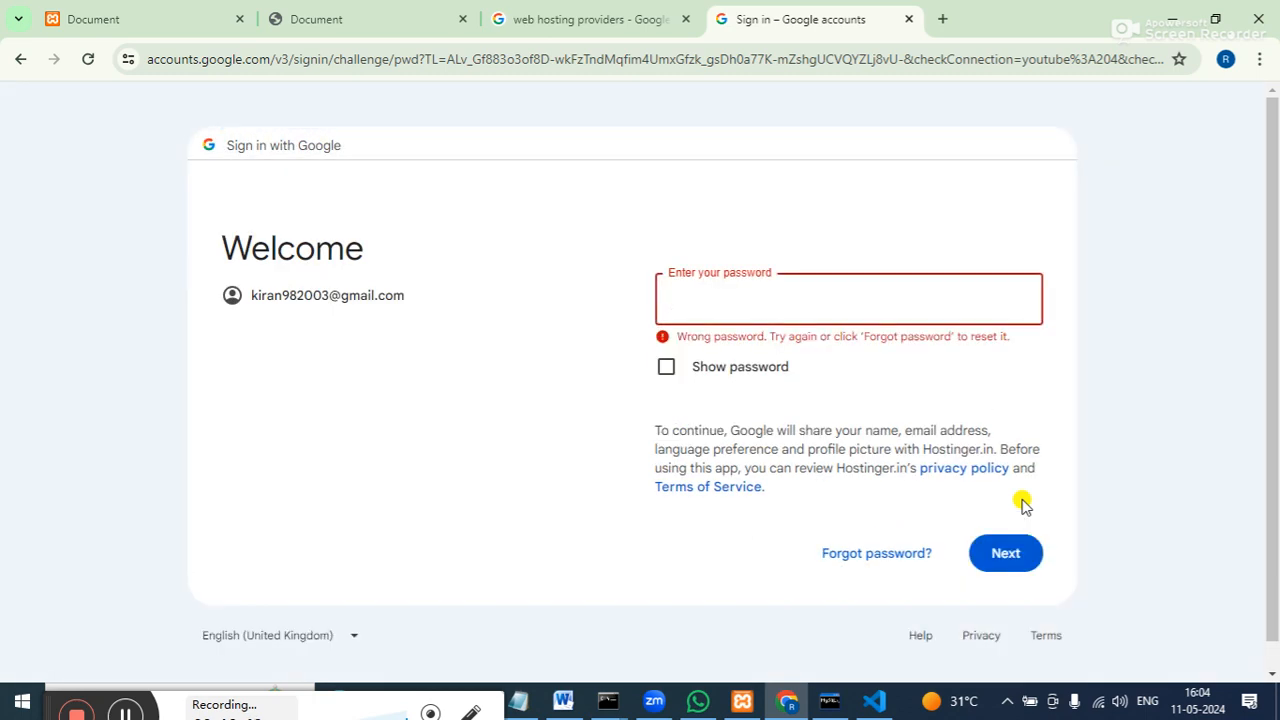
type("••••••")
type("***")
key("Return")
type("******")
type("**********")
key("Return")
Retype and resubmit the password until it is rejected, then clear the field.
type("•••••••••••")
left_click(1021, 545)
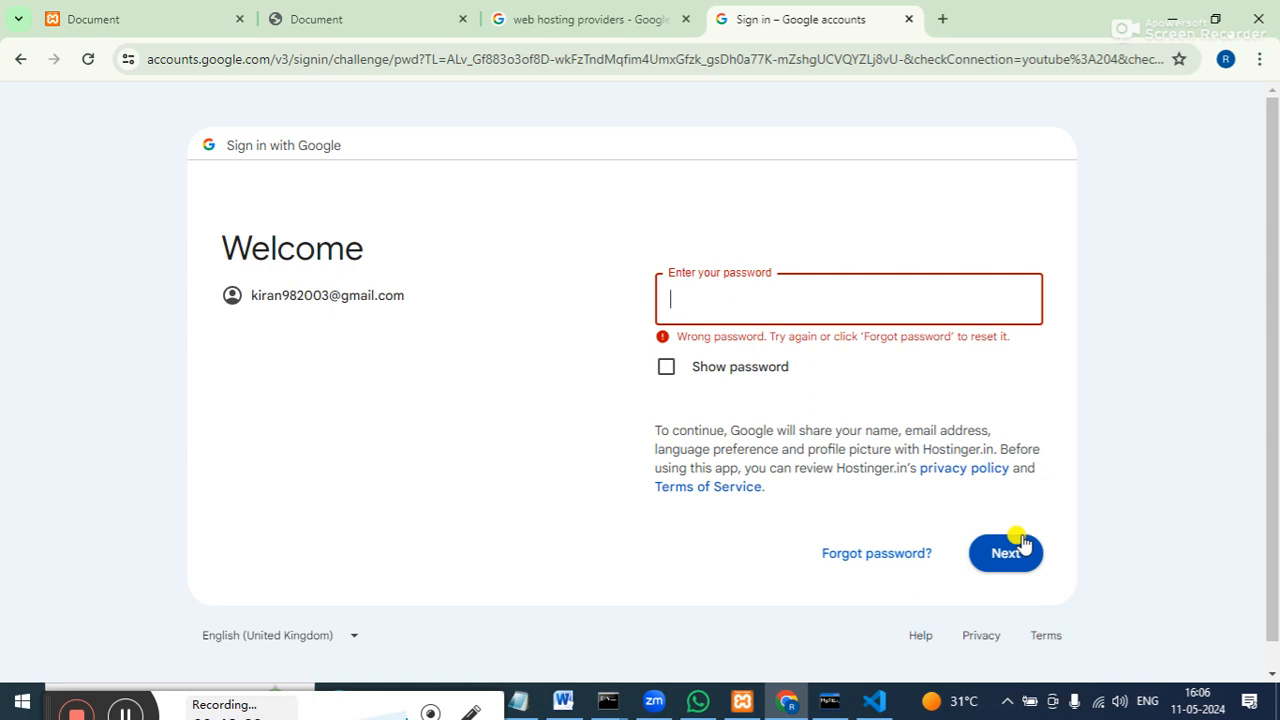
type("•••••••••••")
key("BackSpace")
key("BackSpace")
key("BackSpace")
key("BackSpace")
key("BackSpace")
key("BackSpace")
key("BackSpace")
key("BackSpace")
key("BackSpace")
key("BackSpace")
type("***************")
left_click(1020, 552)
type("*****")
key("BackSpace")
key("BackSpace")
key("BackSpace")
key("BackSpace")
key("BackSpace")
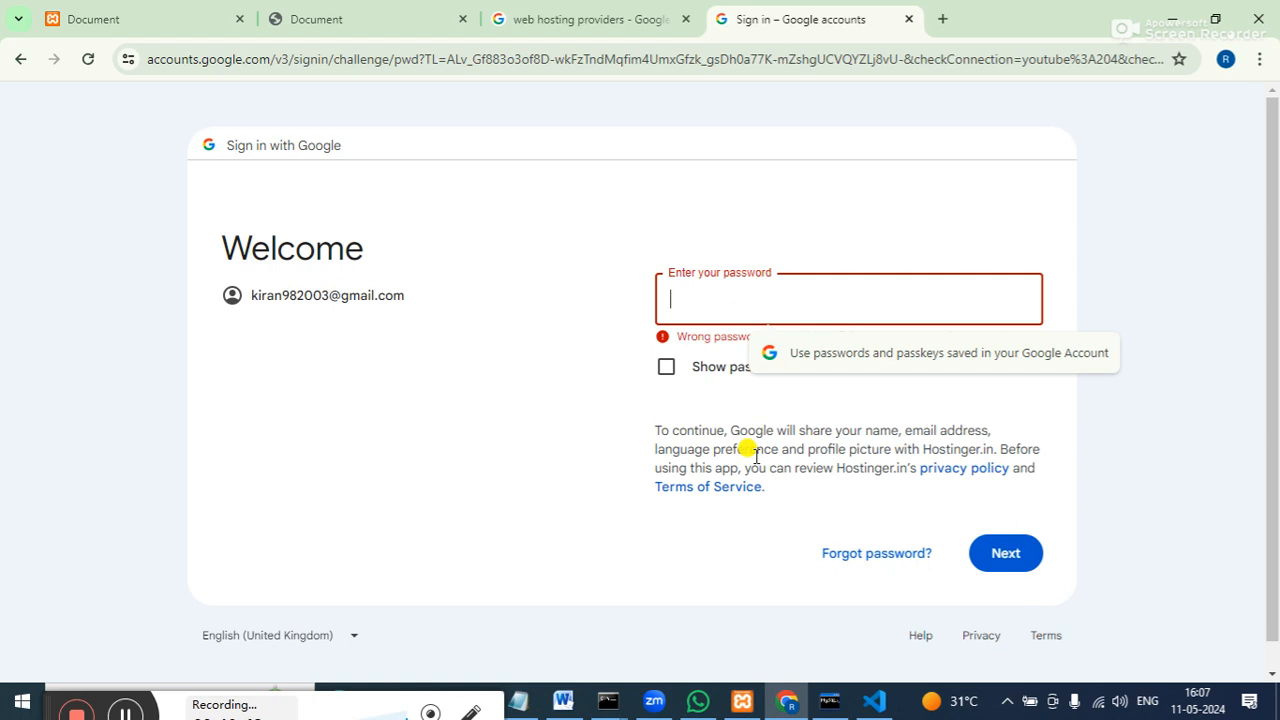
left_click(666, 372)
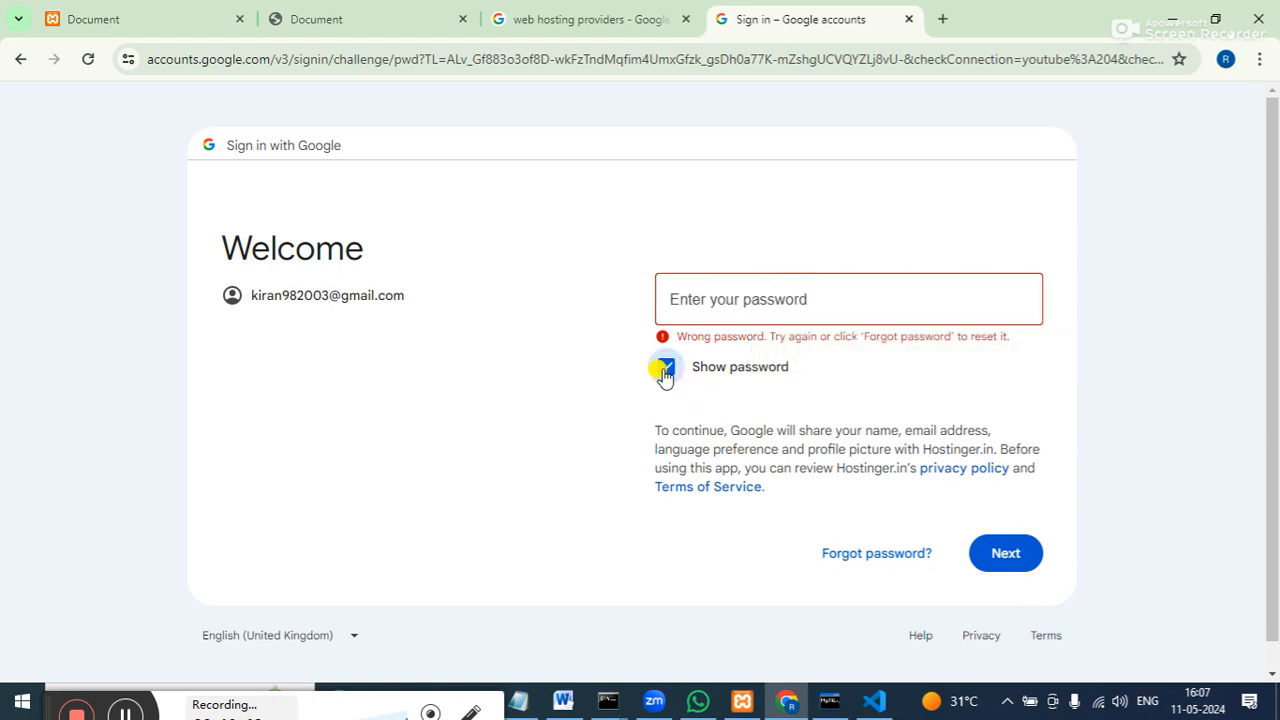
left_click(714, 293)
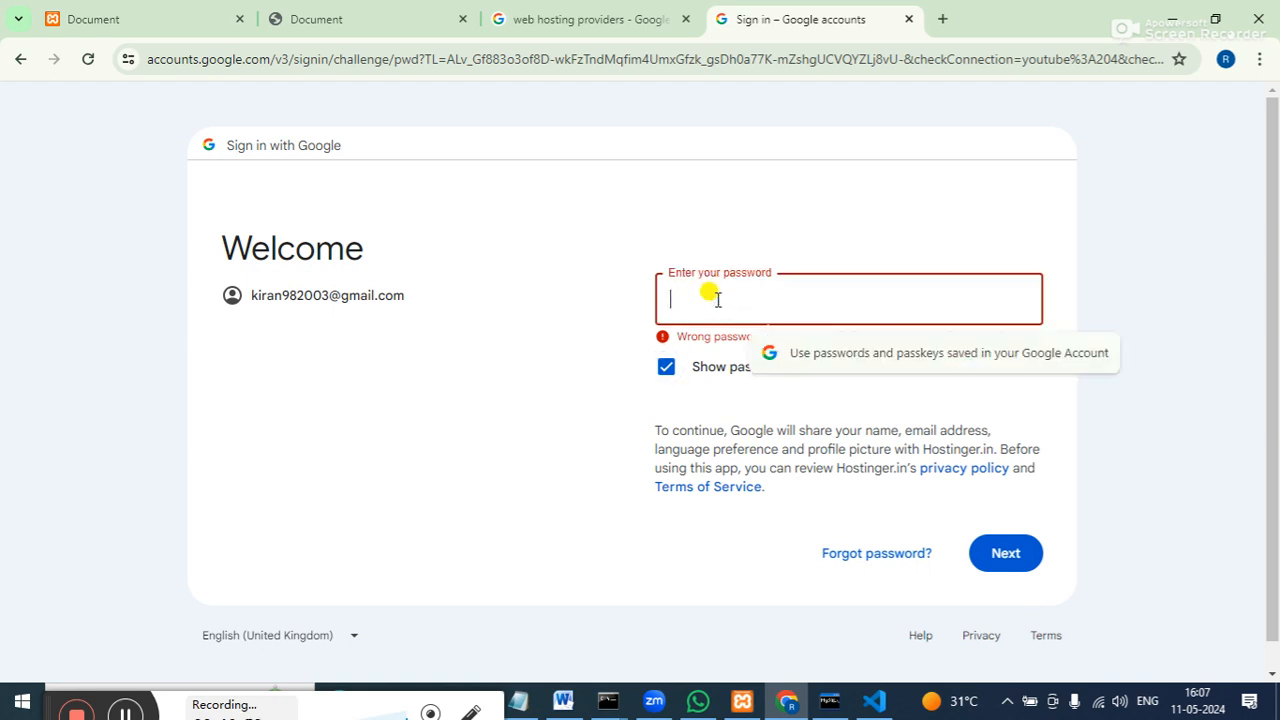
left_click(666, 367)
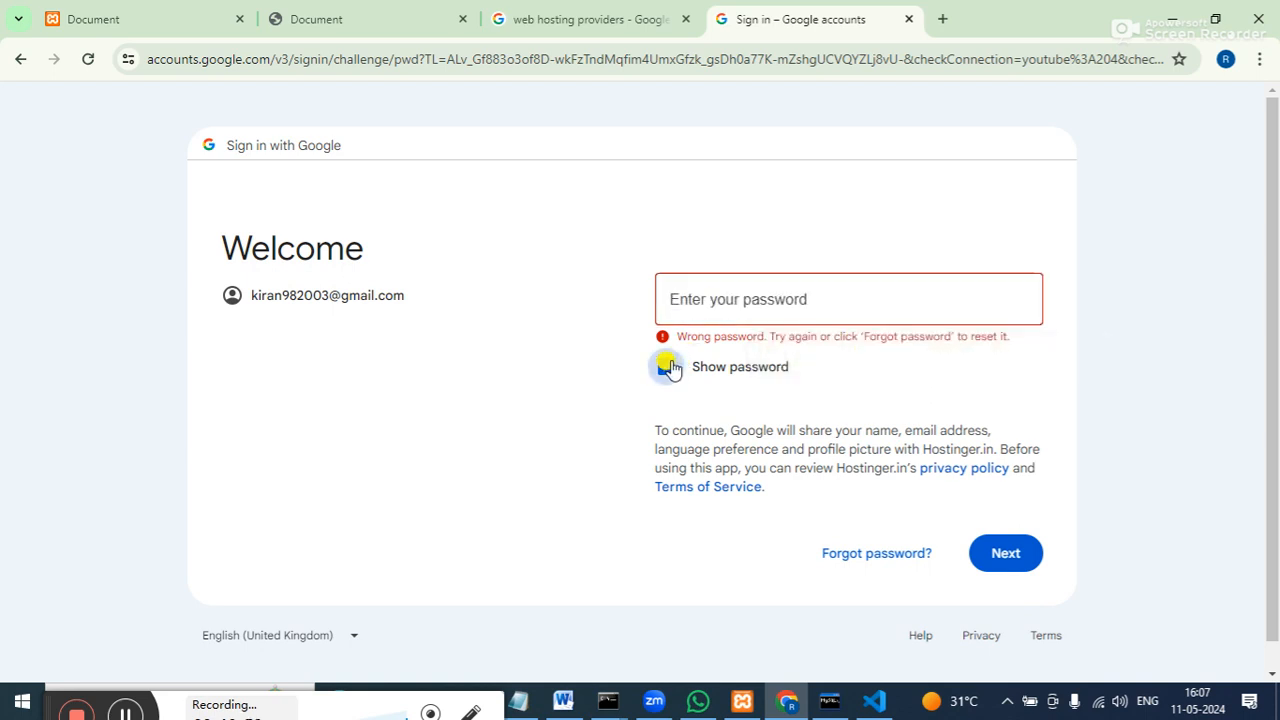
left_click(674, 304)
type("••")
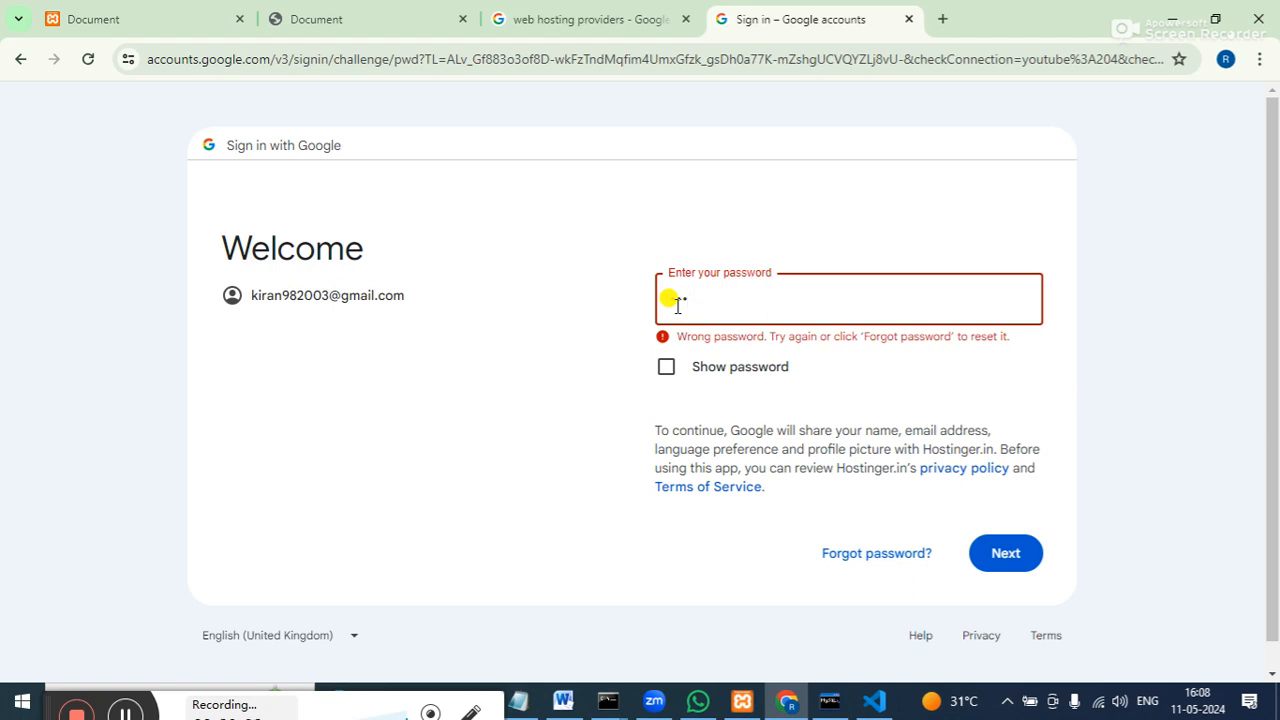
type("d")
left_click(667, 369)
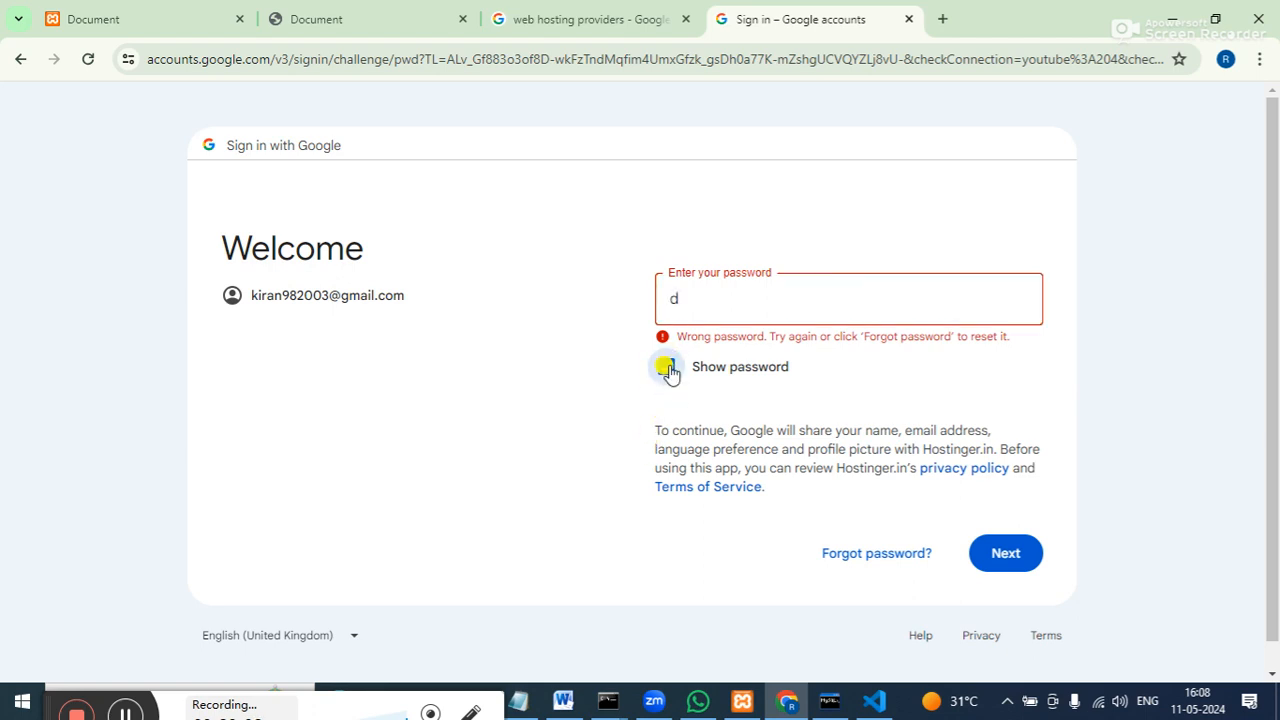
left_click(667, 369)
left_click(680, 304)
left_click(680, 304)
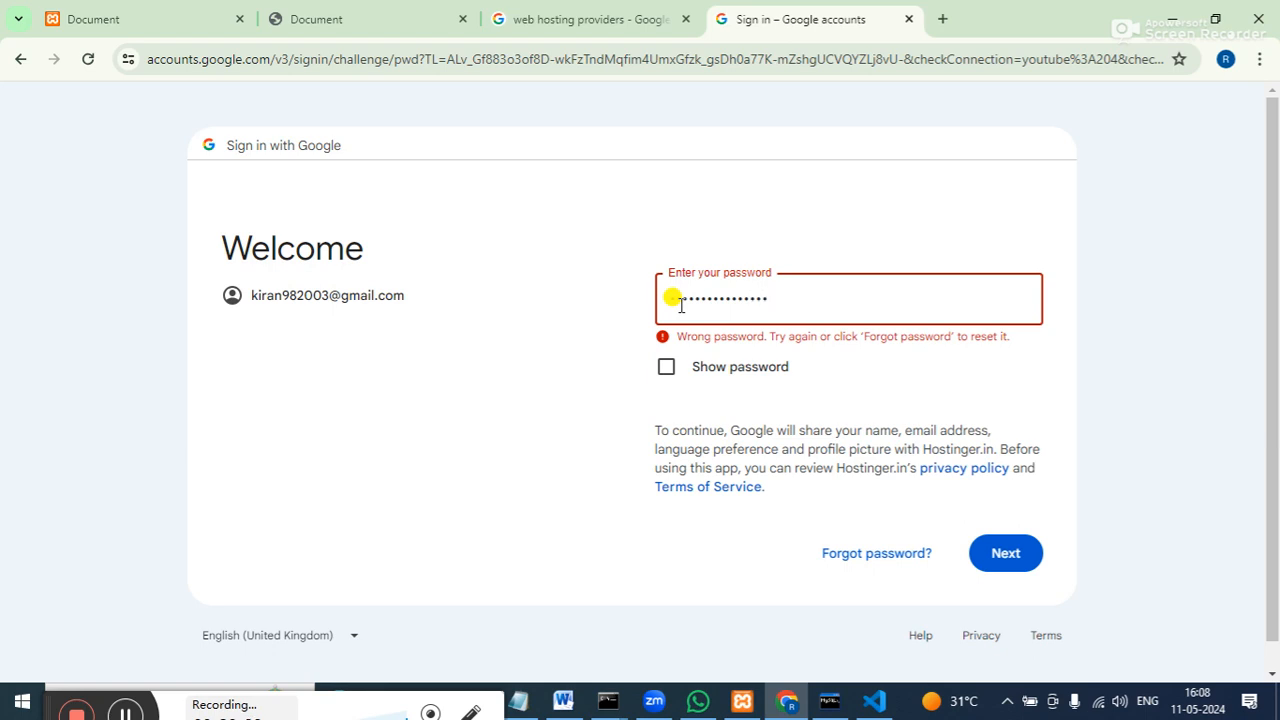
left_click(985, 558)
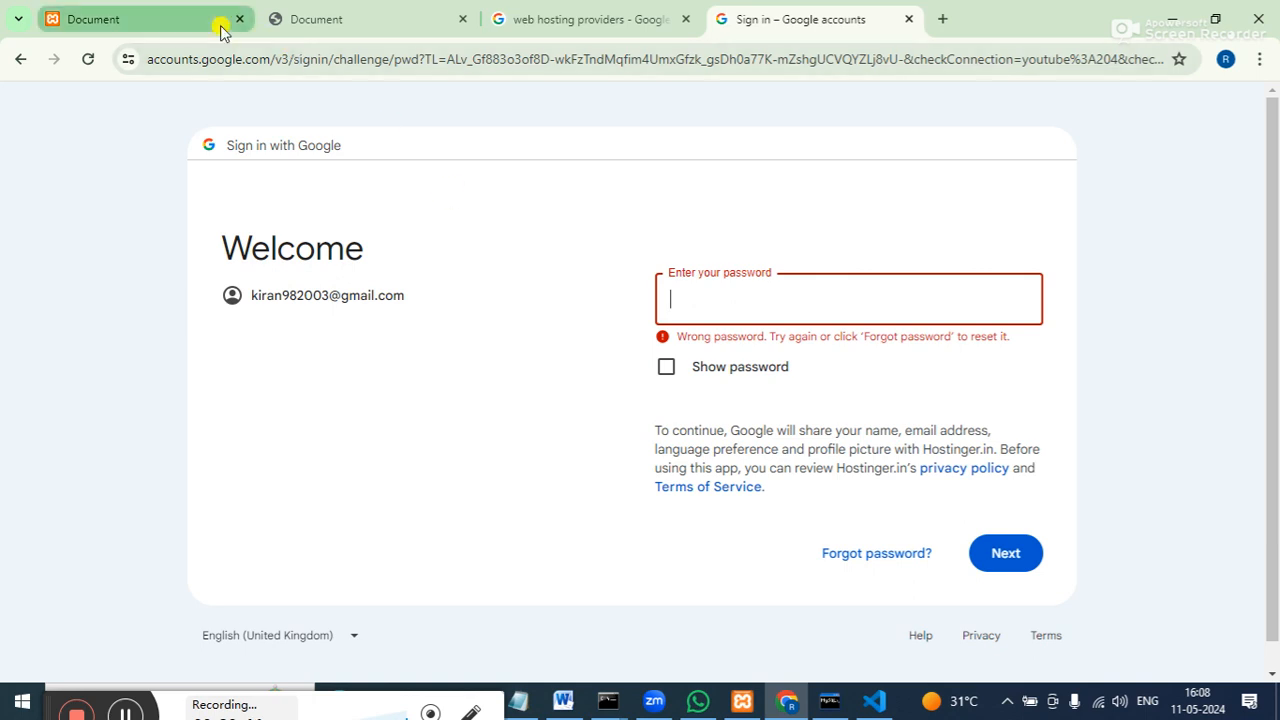
Go back, fix the Gmail address in the Email field, and continue to its password step.
left_click(24, 60)
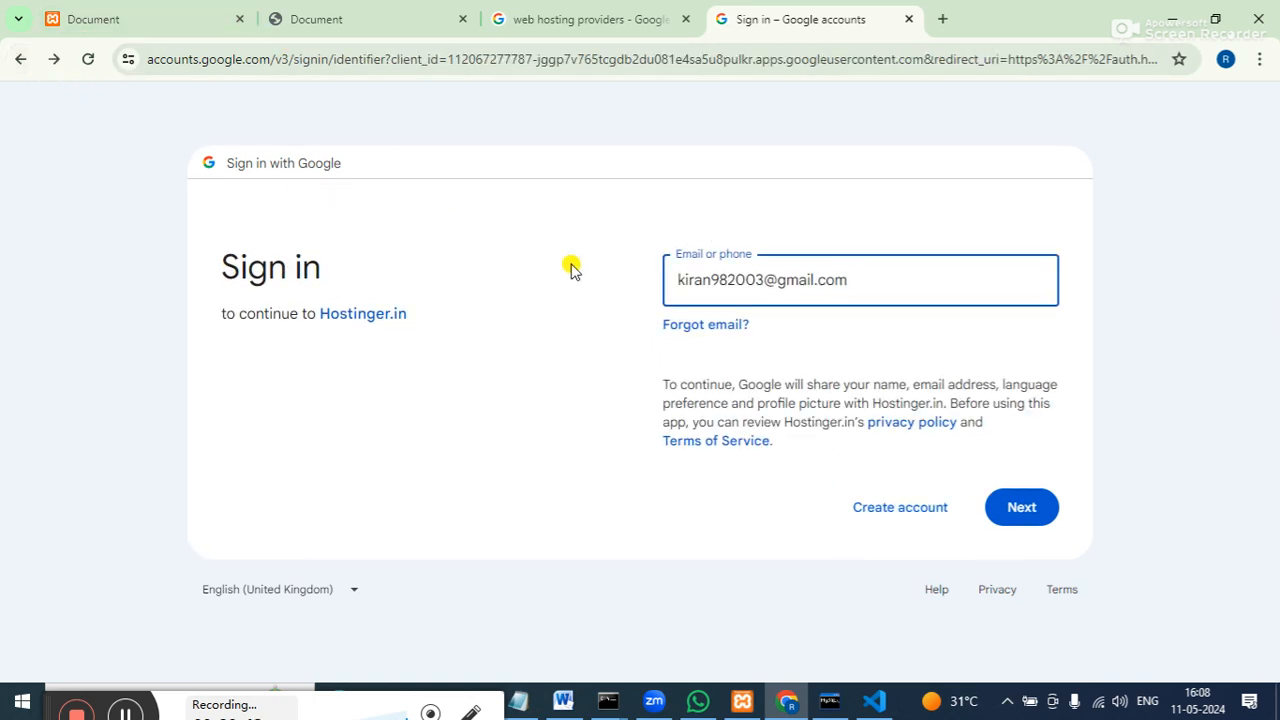
left_click(711, 282)
type(".kum")
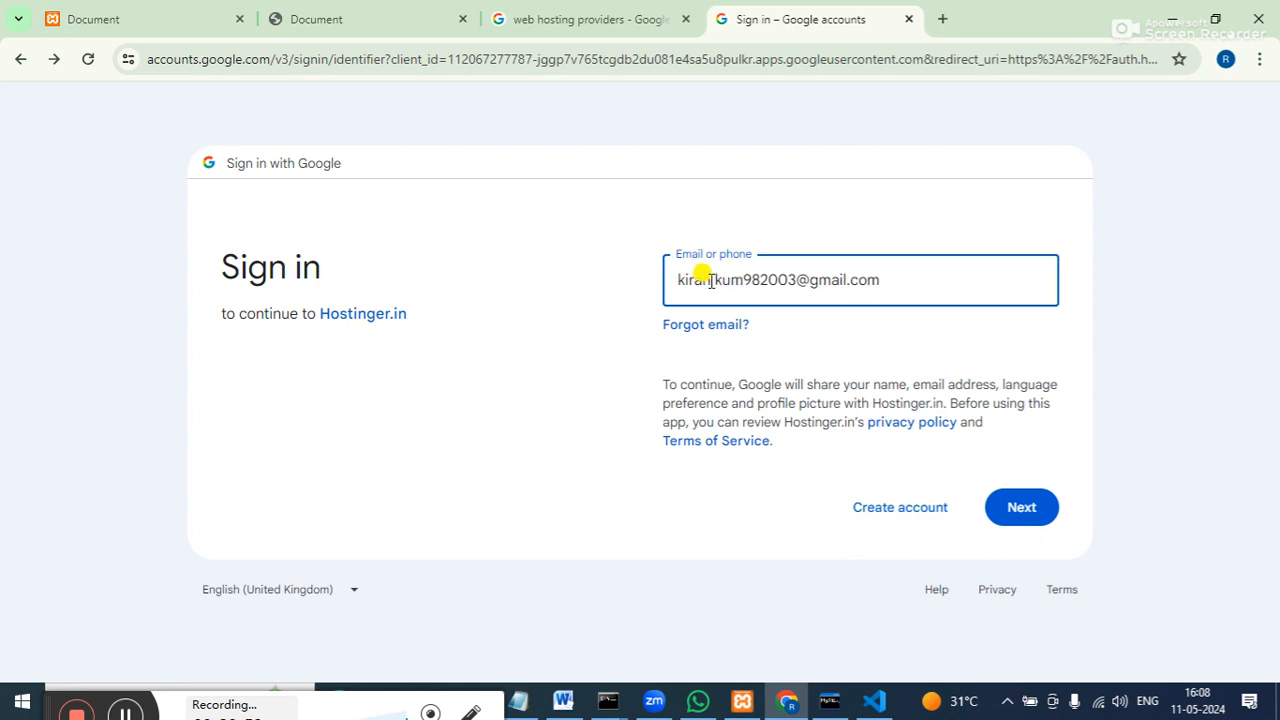
key("BackSpace")
key("BackSpace")
key("BackSpace")
key("BackSpace")
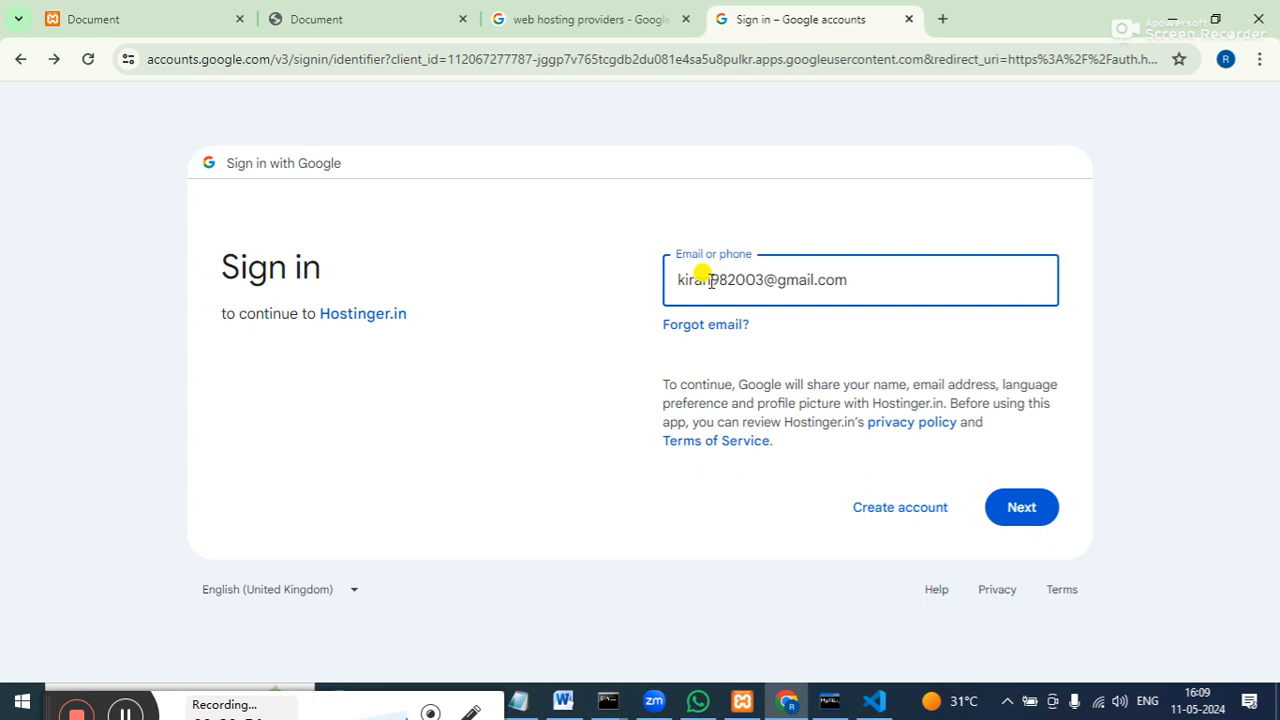
type("kumar")
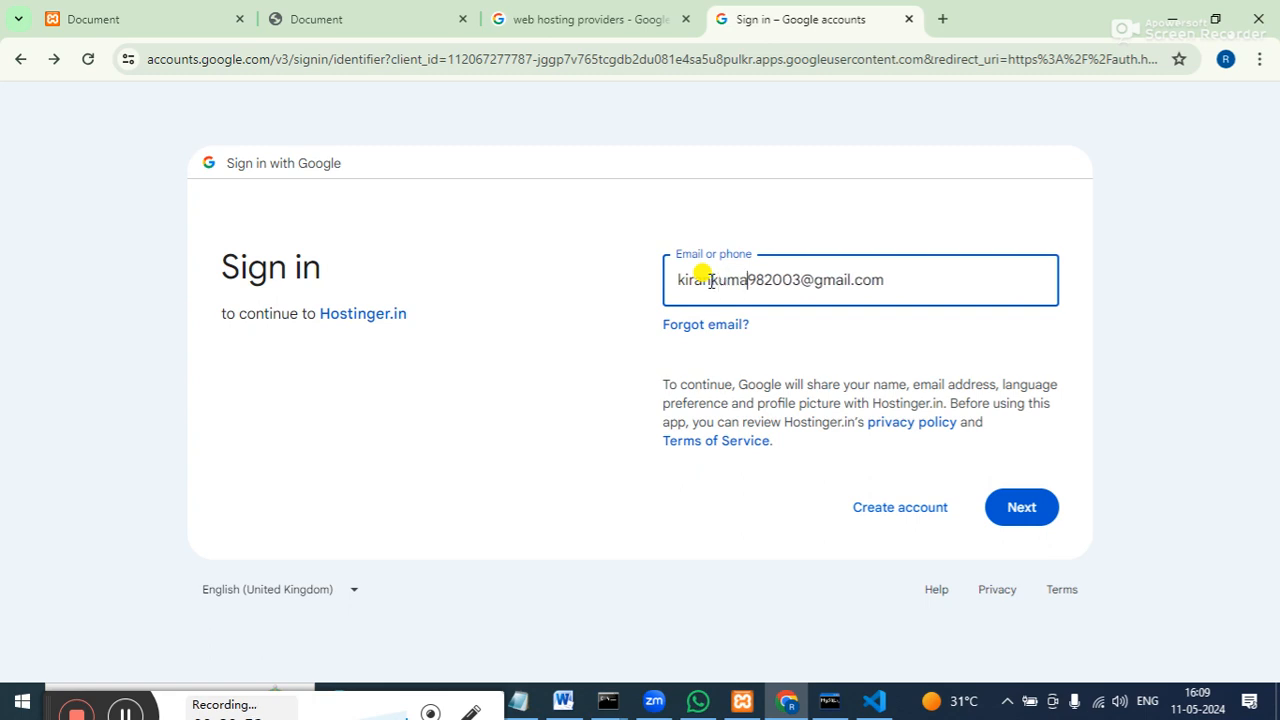
type("i")
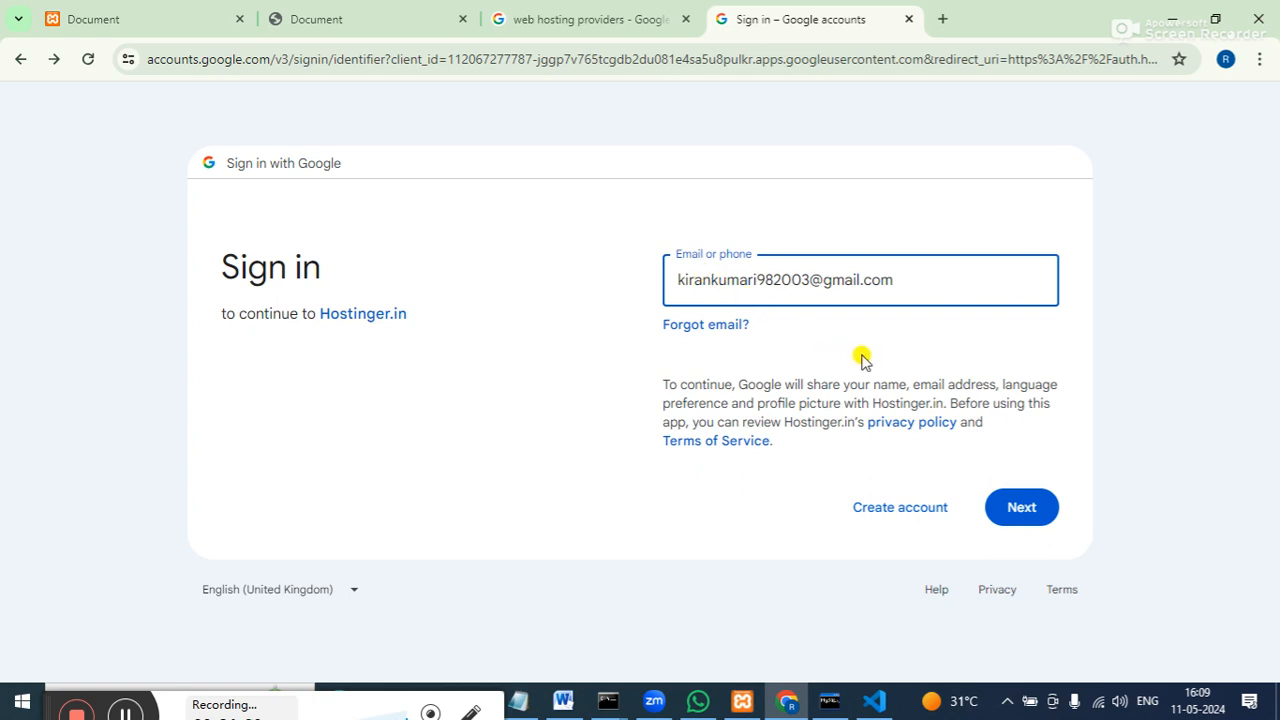
left_click(1040, 517)
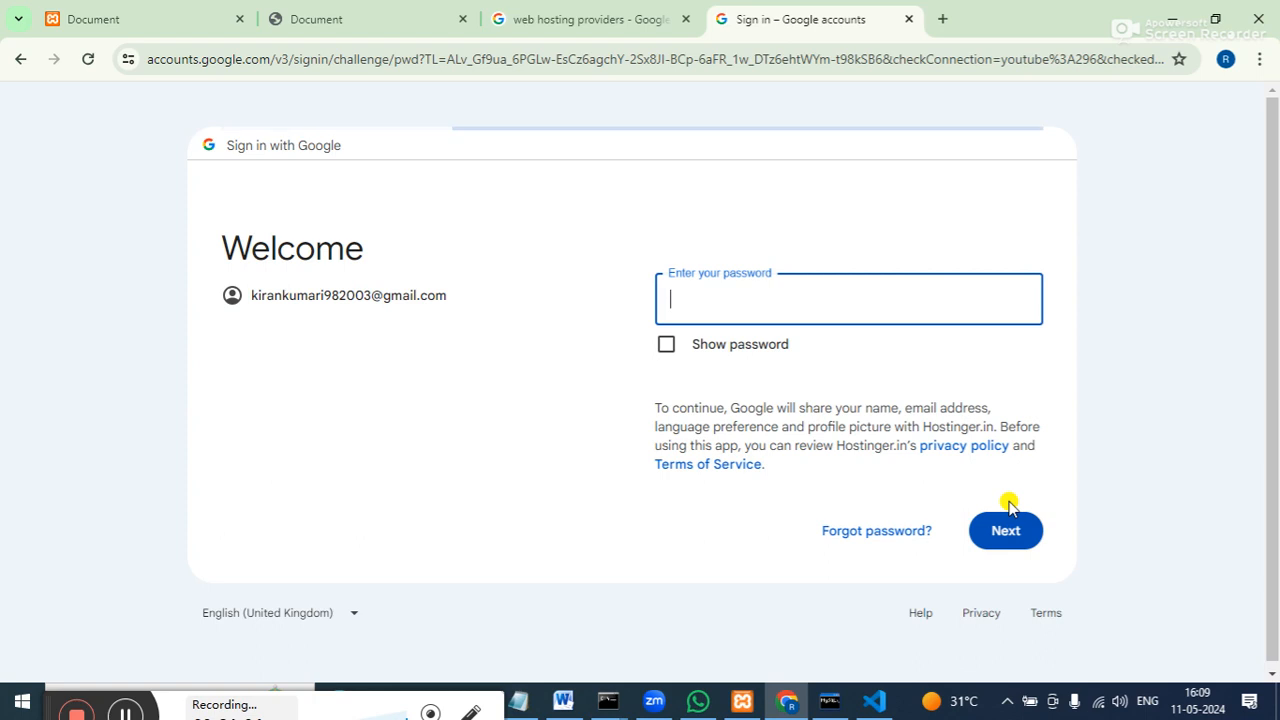
Enter the Google account password and submit it to finish signing in.
left_click(824, 285)
type("••")
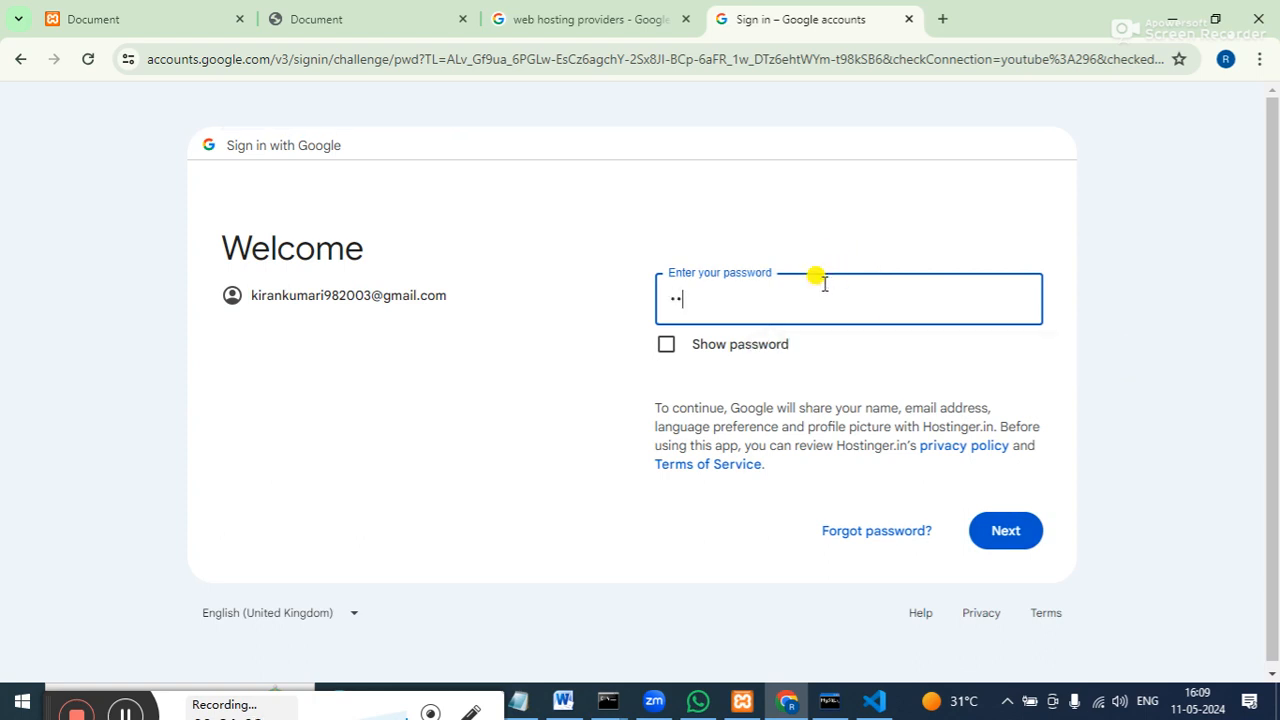
type("•••••")
left_click(998, 532)
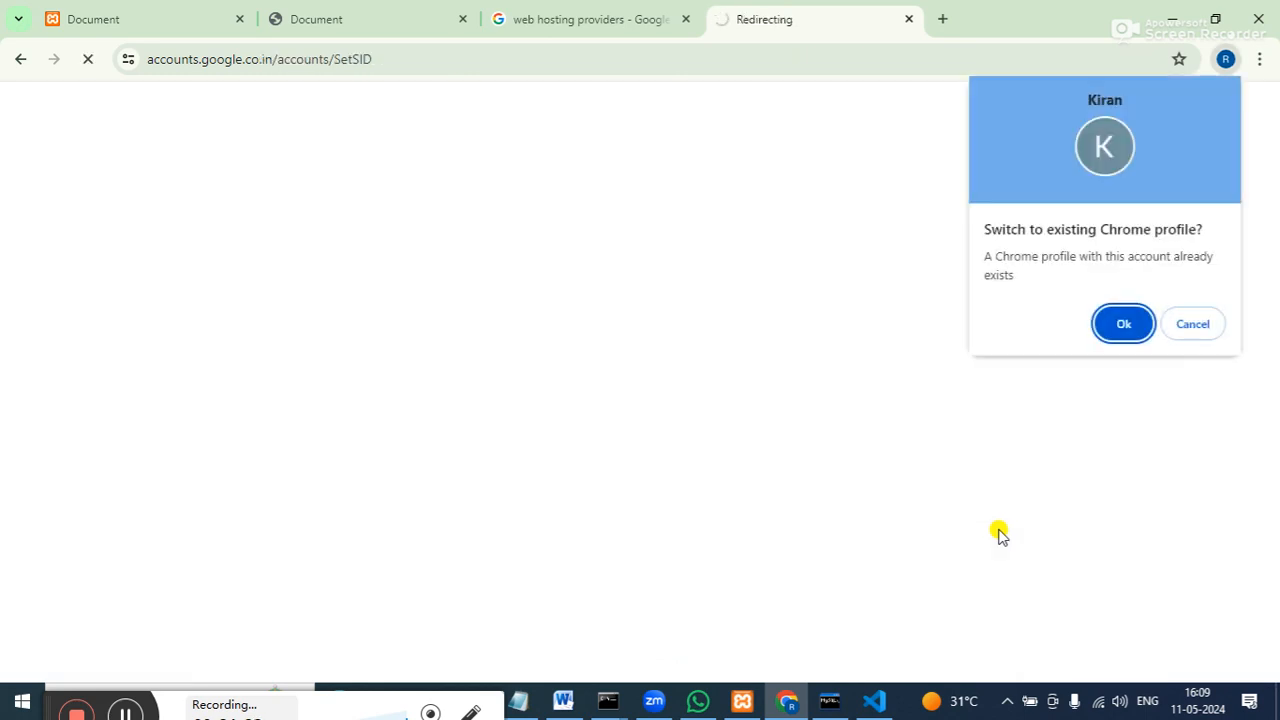
Switch to the existing Chrome profile and try opening the Hostinger login form.
left_click(1122, 324)
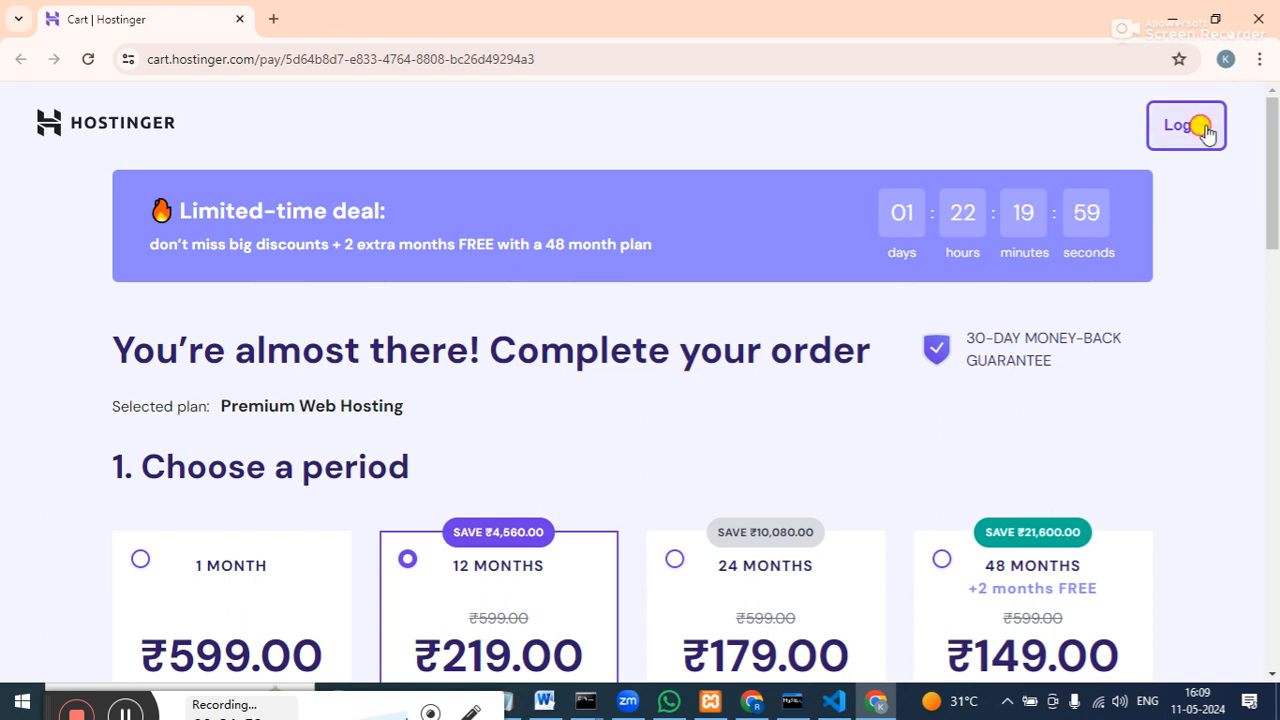
scroll(1207, 133, "down", 1)
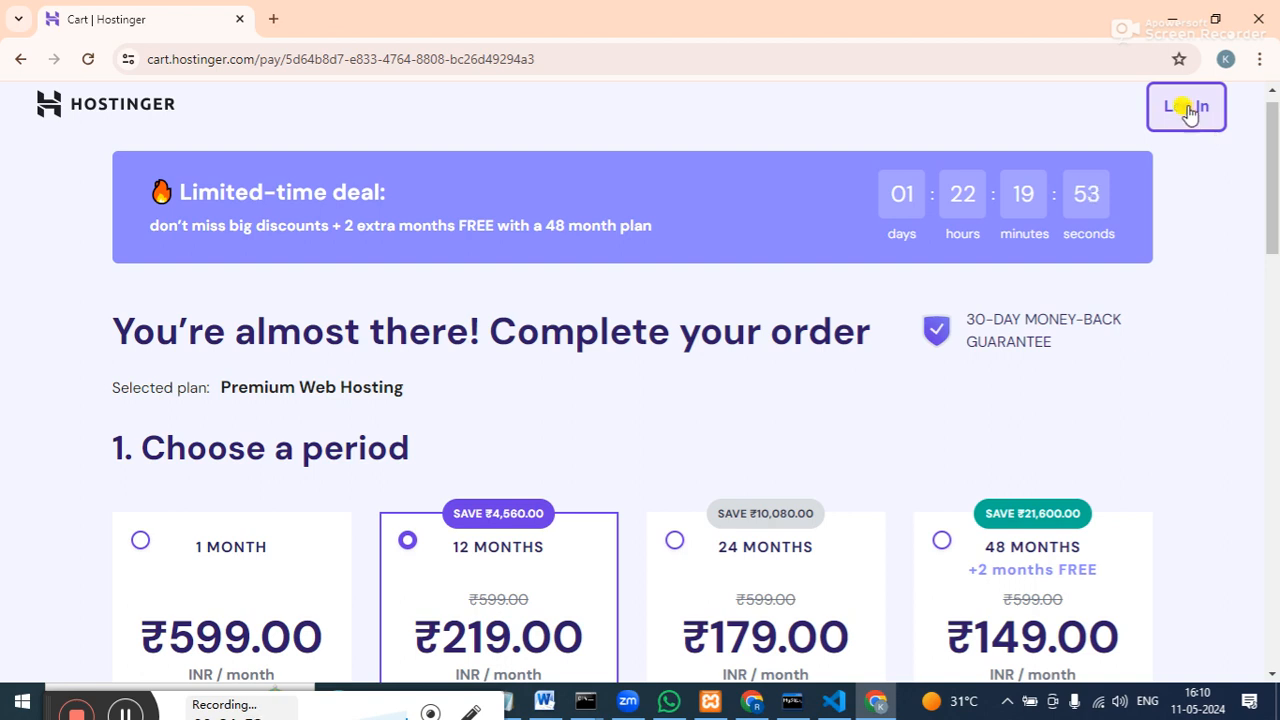
left_click(1187, 110)
left_click(1187, 110)
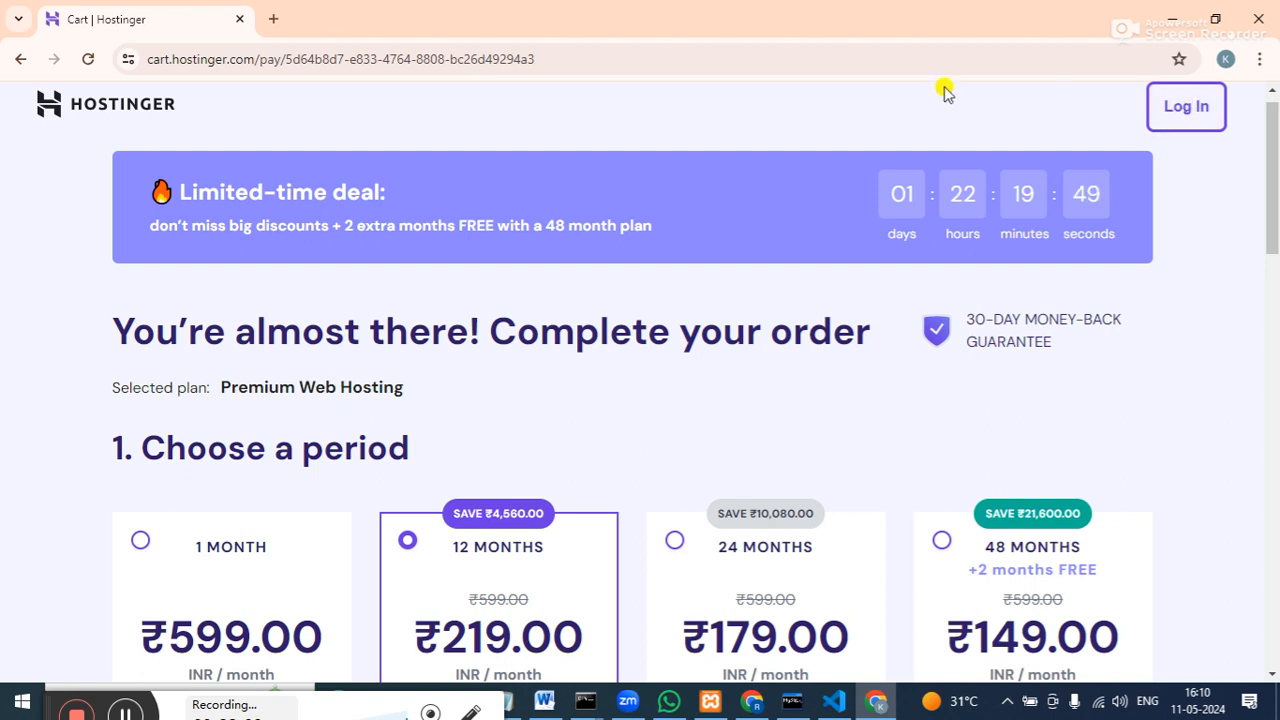
Reload the Premium Web Hosting cart and open the Log In form.
left_click(90, 61)
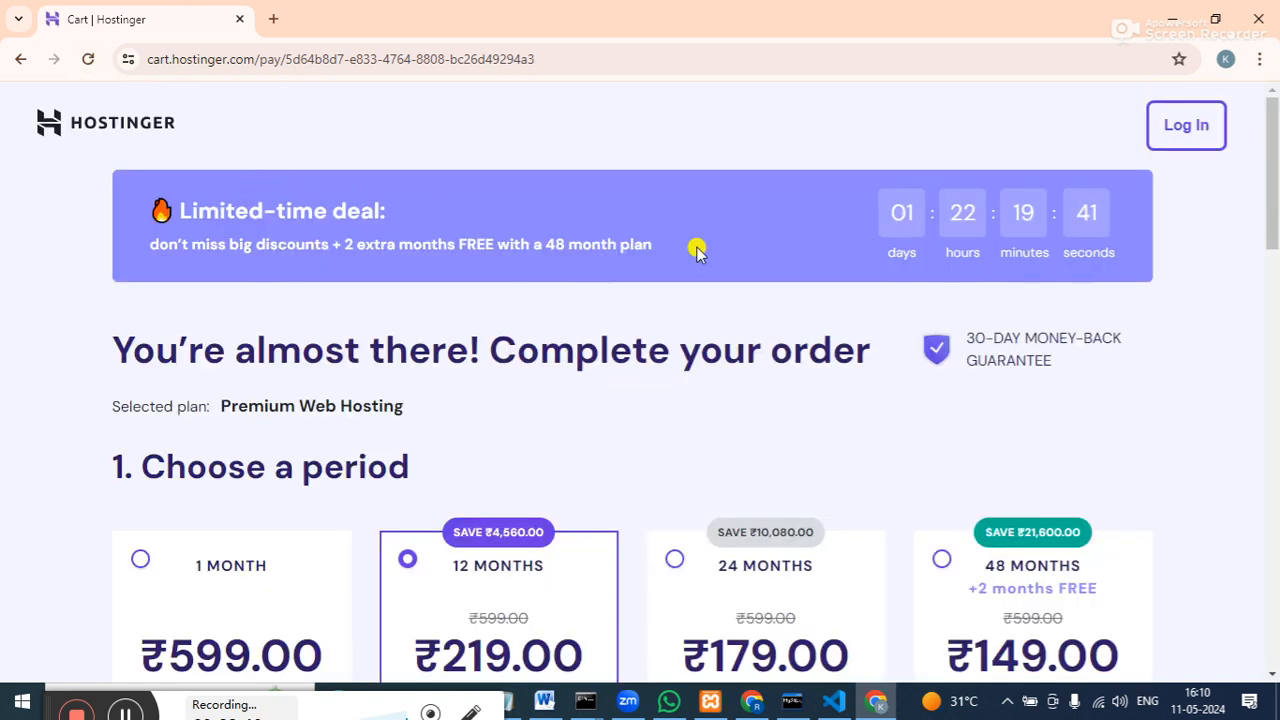
left_click(1180, 124)
left_click(1179, 130)
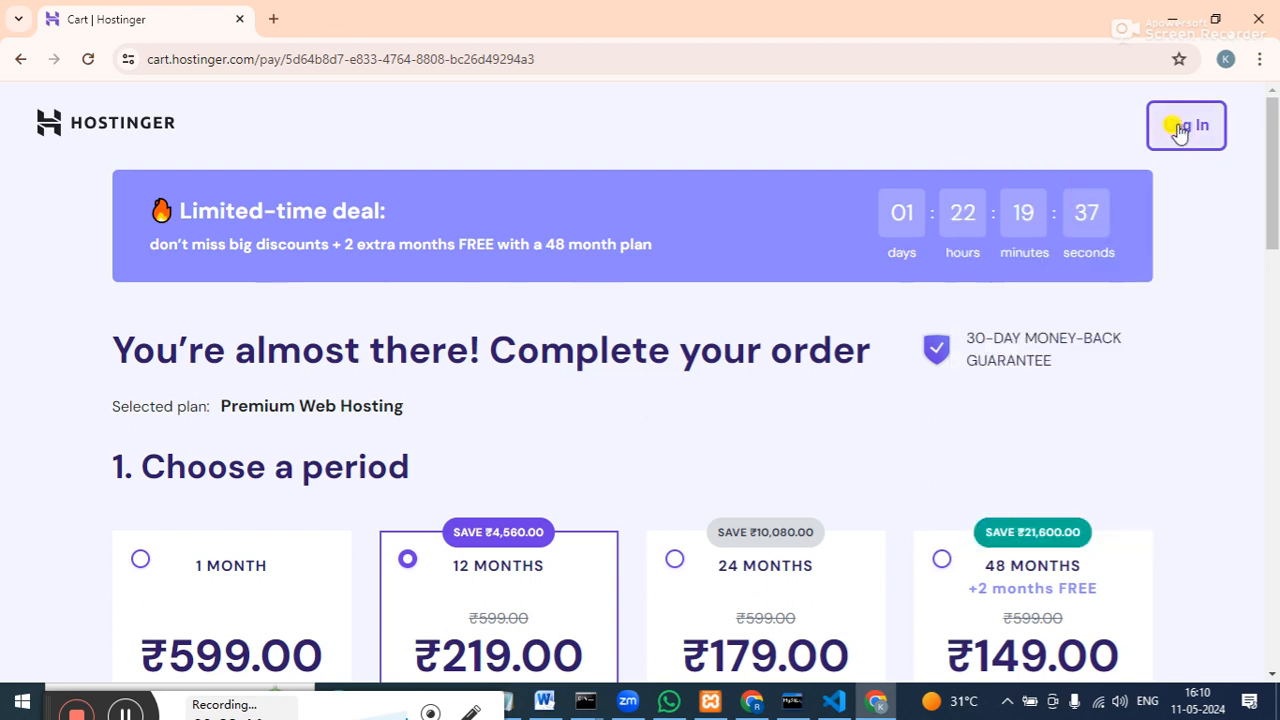
left_click(1178, 128)
Log in to the Premium Web Hosting checkout using the Google sign-in option.
left_click(1063, 226)
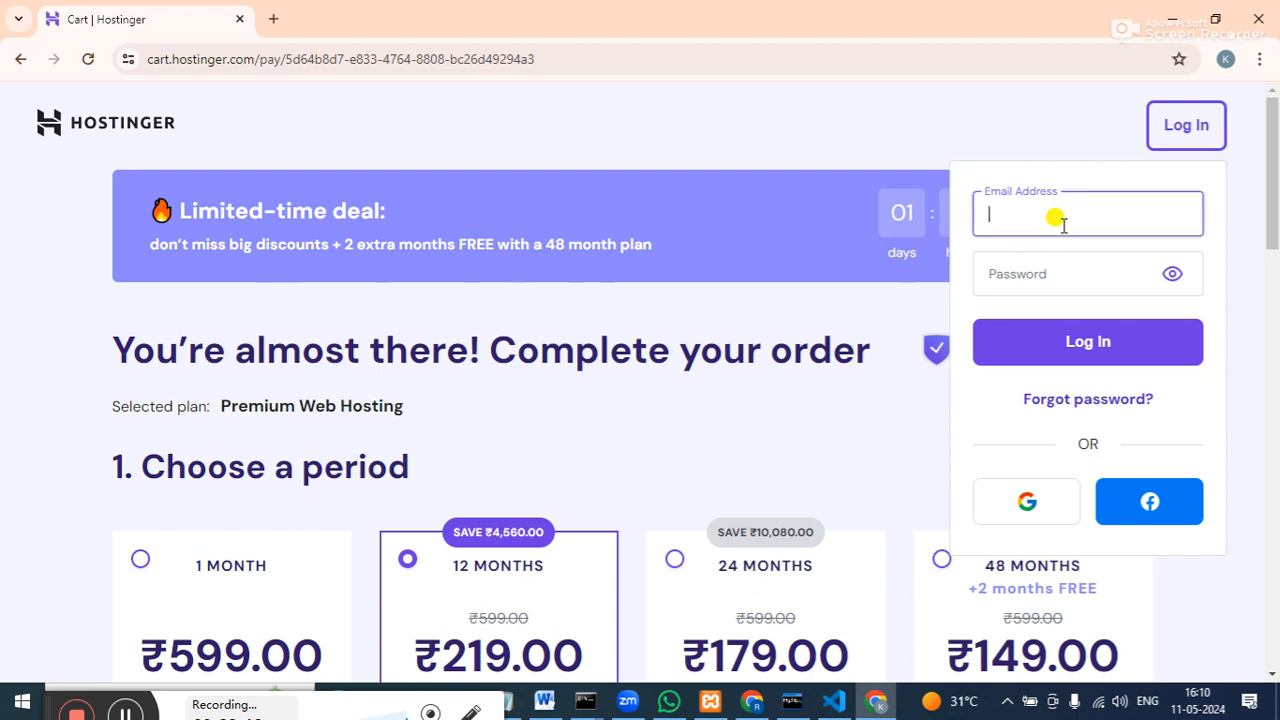
left_click(1018, 515)
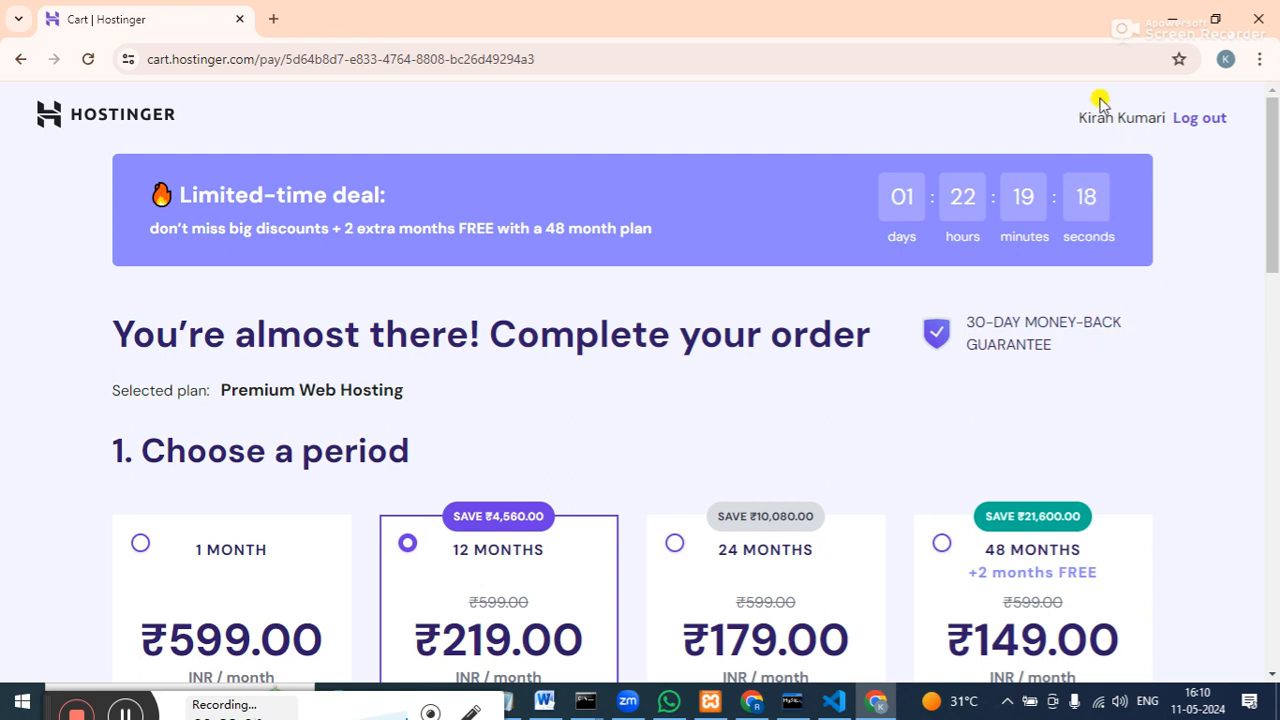
right_click(1047, 298)
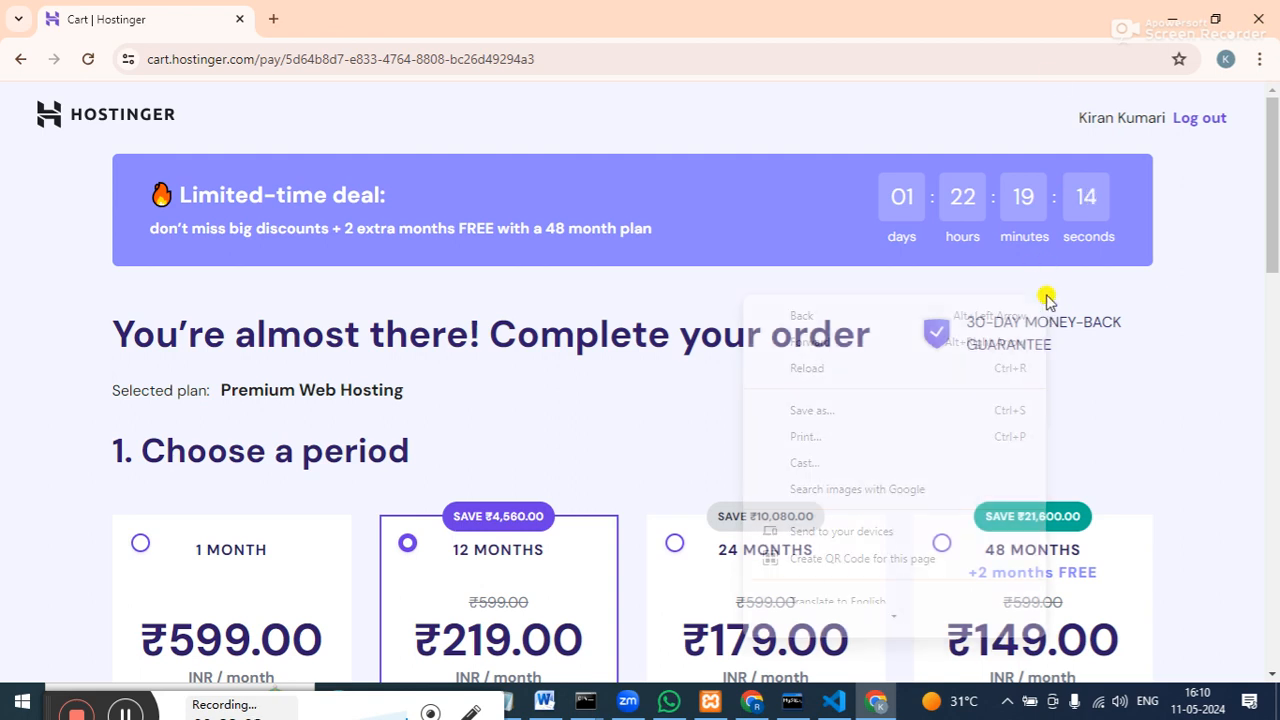
left_click(1205, 372)
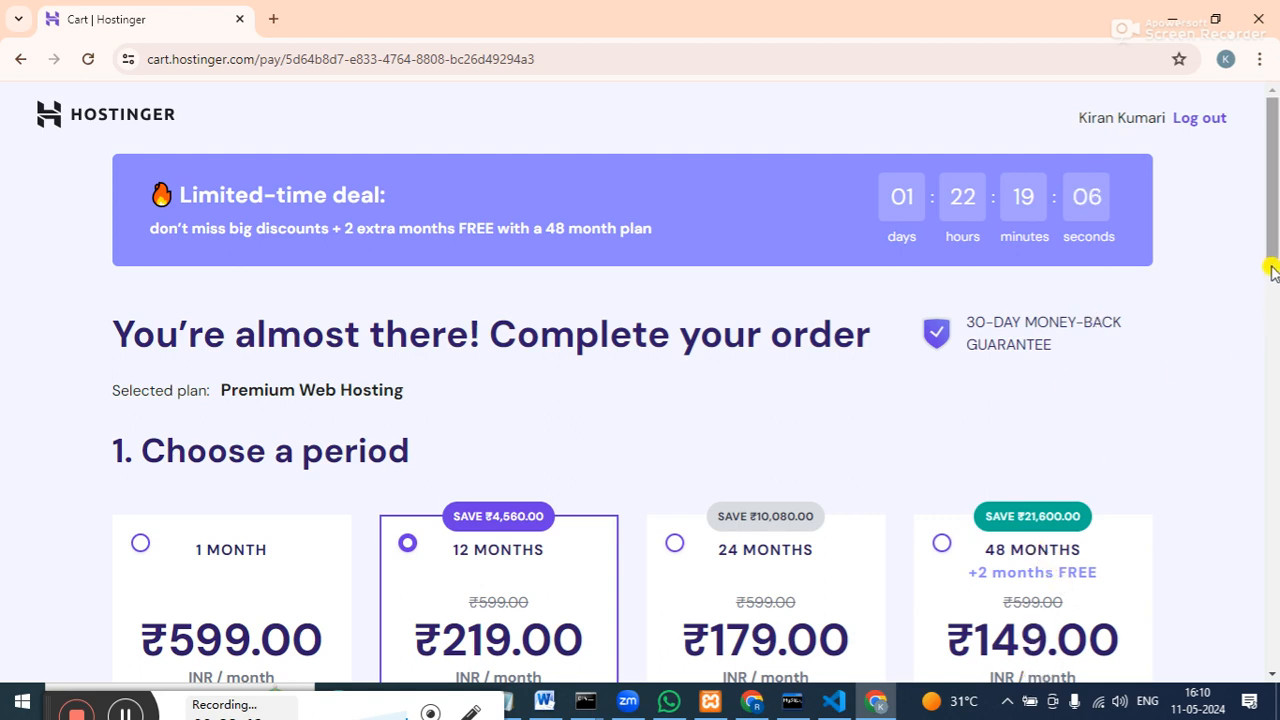
Scroll down to the payment methods, billing form and ₹3,101.04 order total.
left_click_drag(1272, 268, 1276, 516)
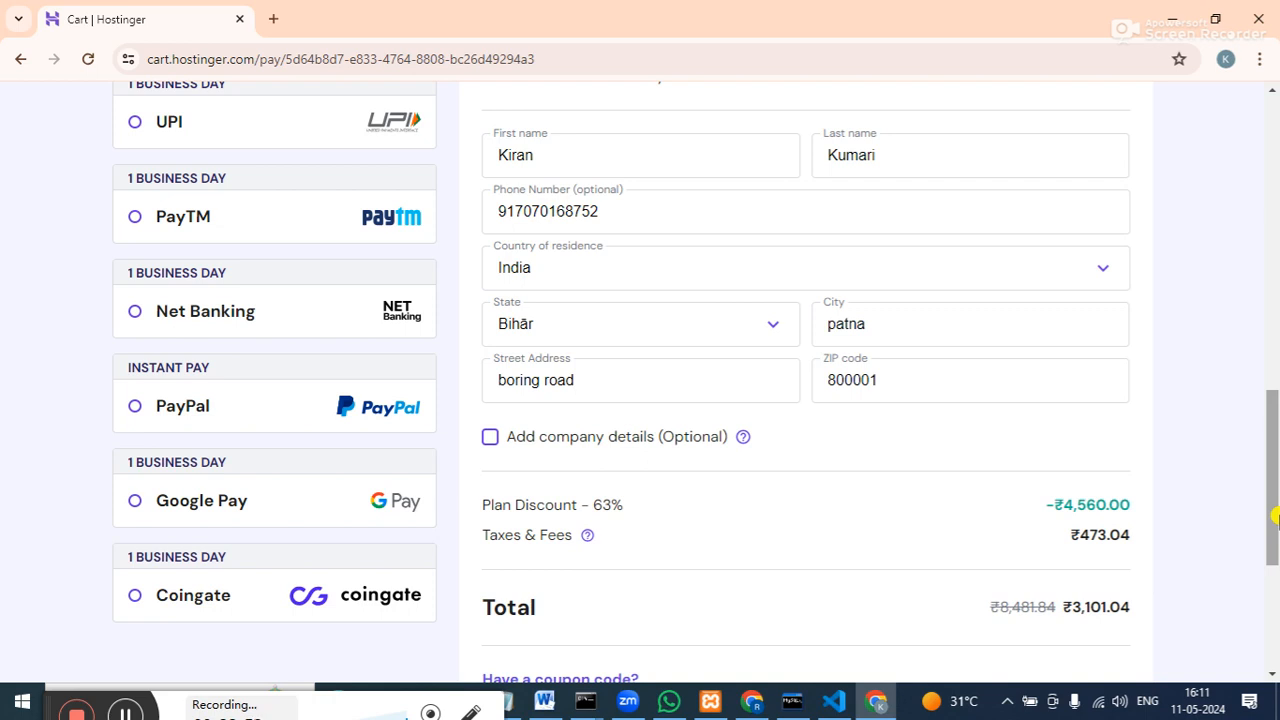
Open hostinger.com in a new tab and log in to hPanel.
left_click(272, 22)
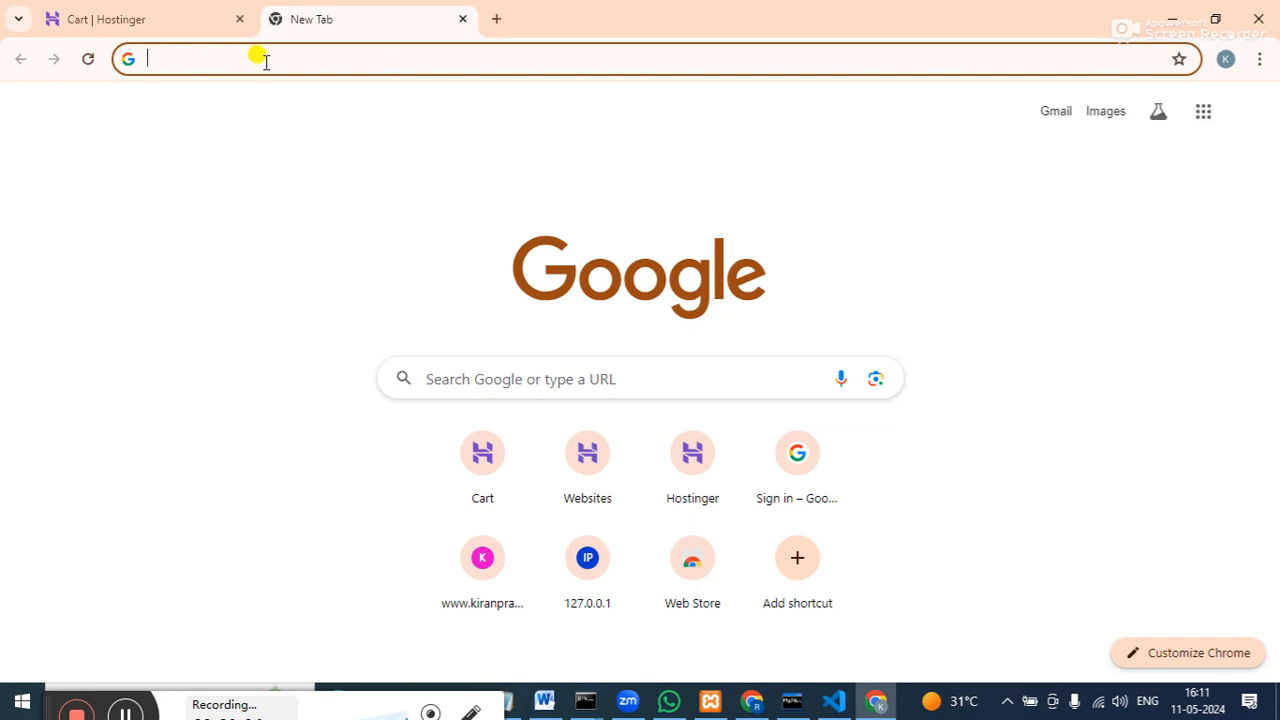
type("hostinge")
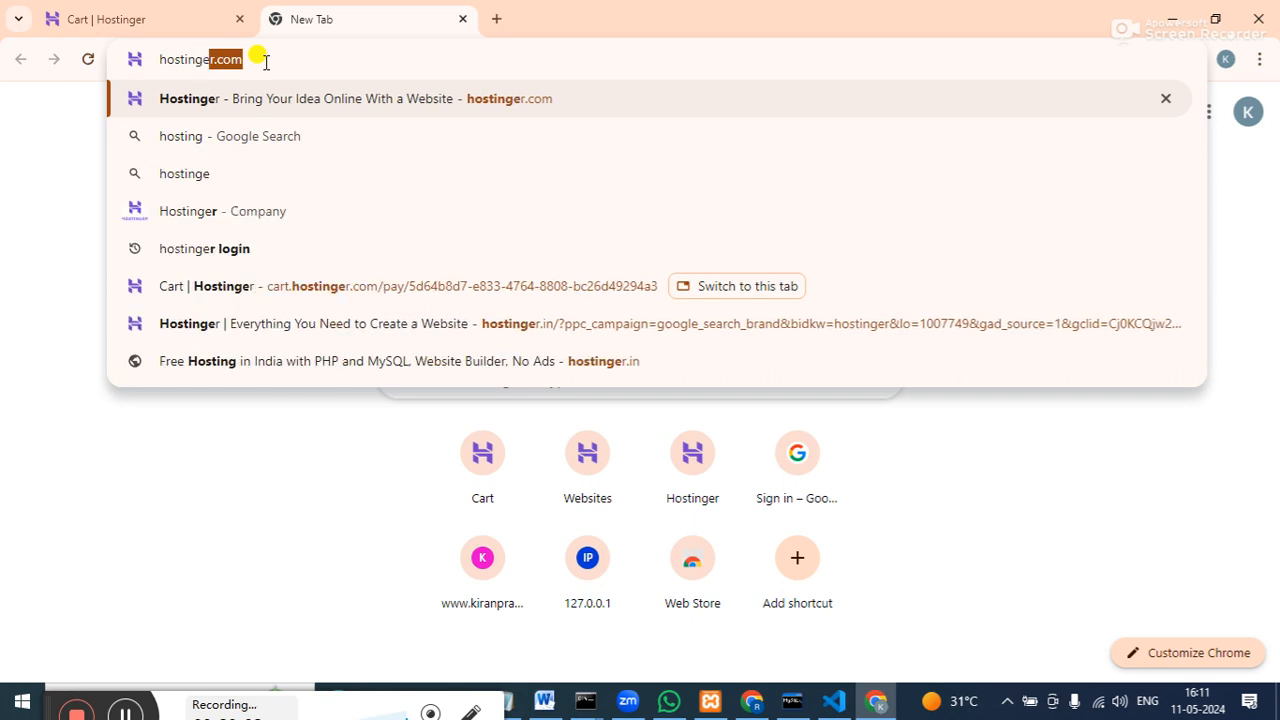
type("r.com")
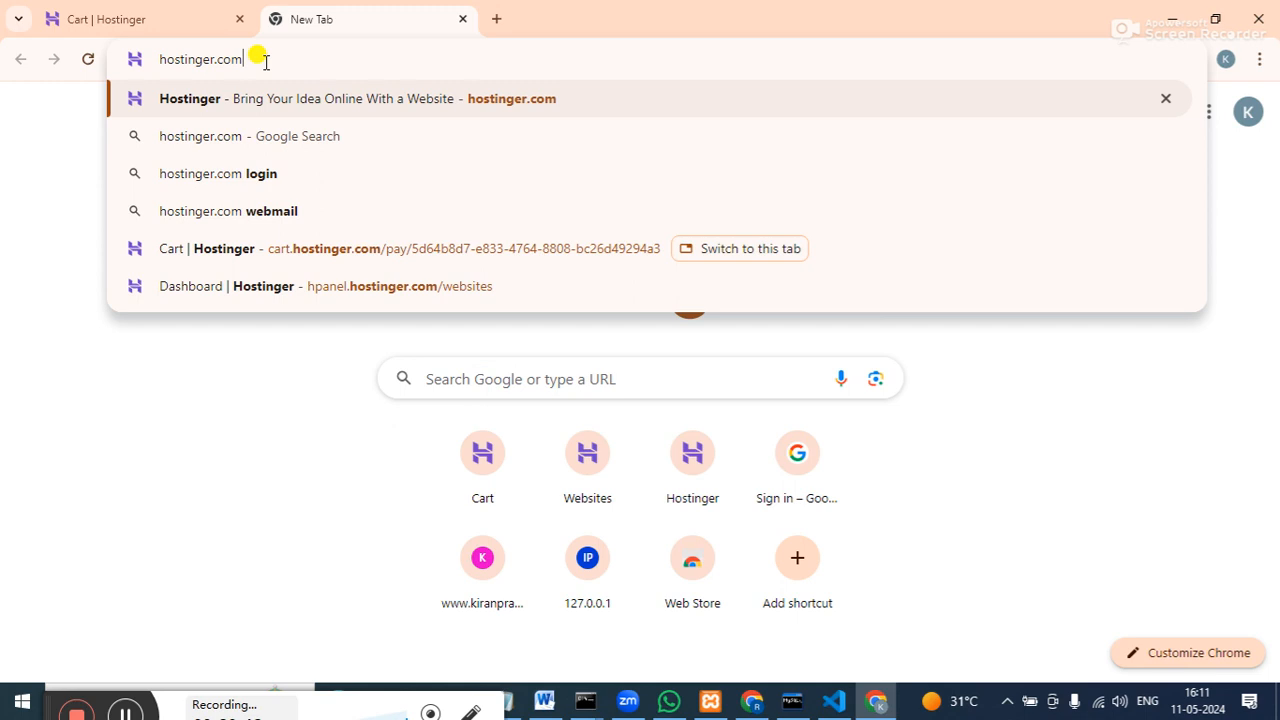
key("Return")
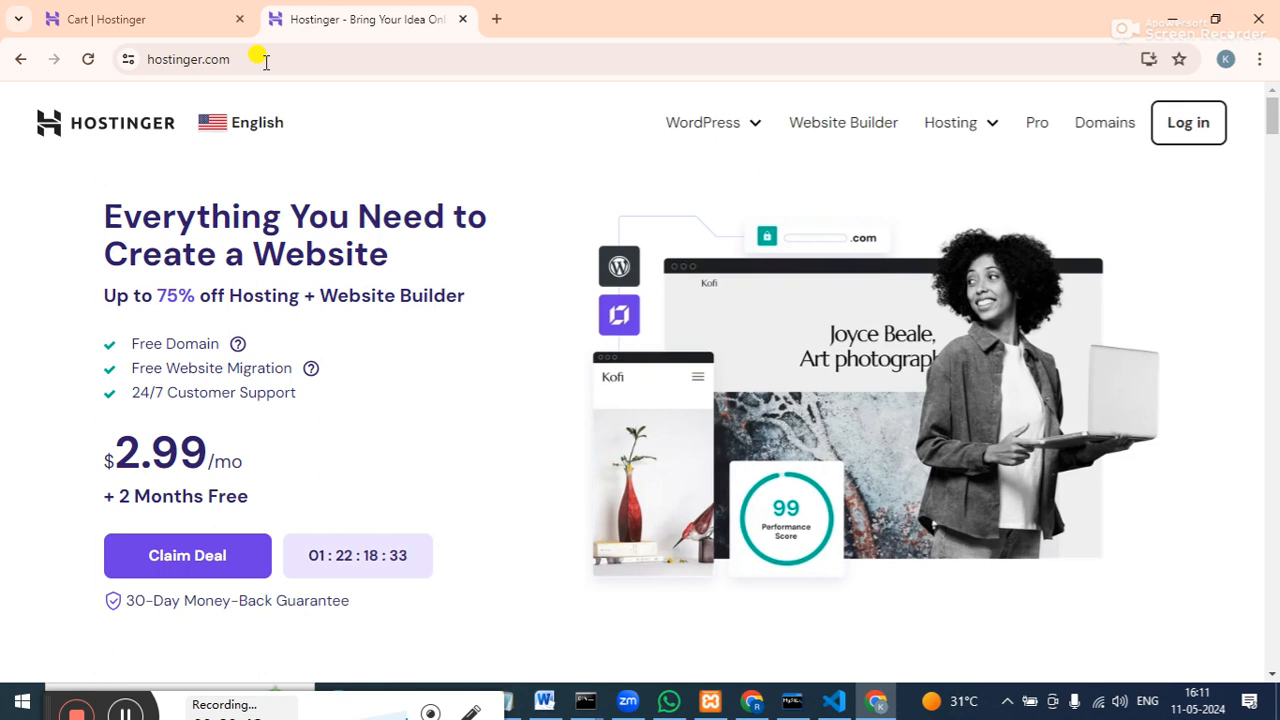
left_click(1190, 123)
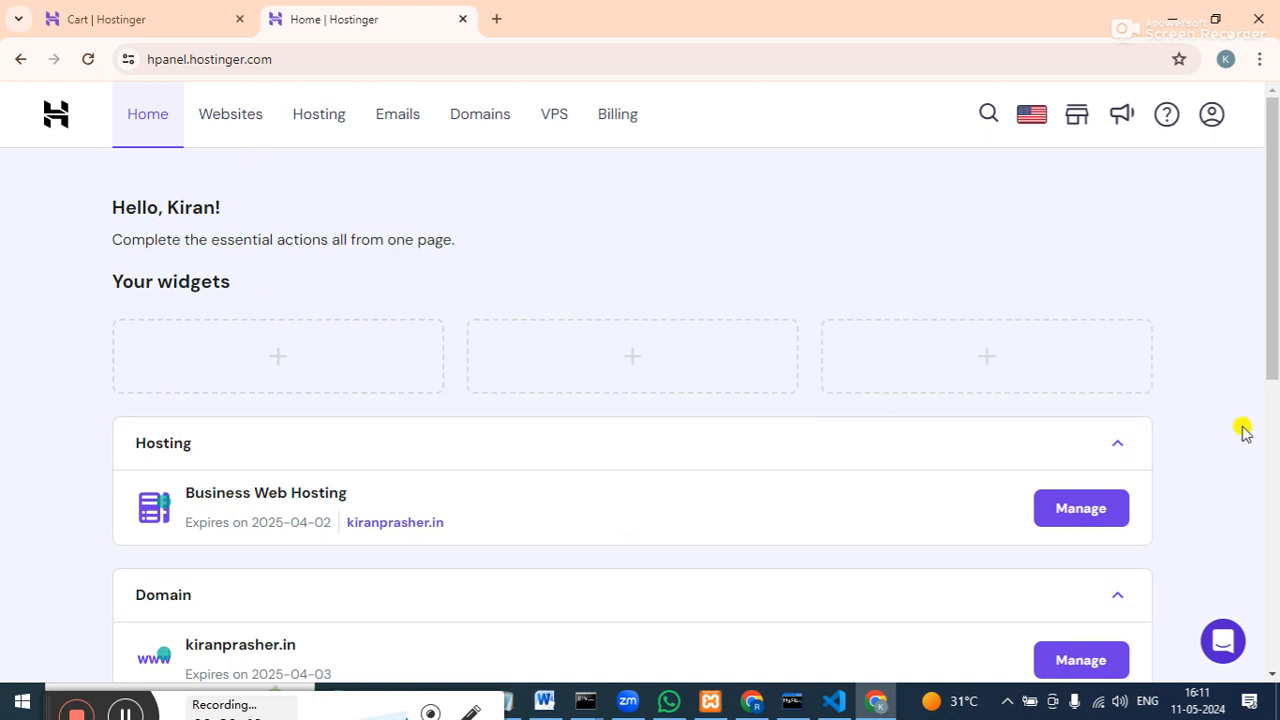
Open the Websites page listing kiranprasher.in on Business Web Hosting.
left_click_drag(1275, 363, 1276, 441)
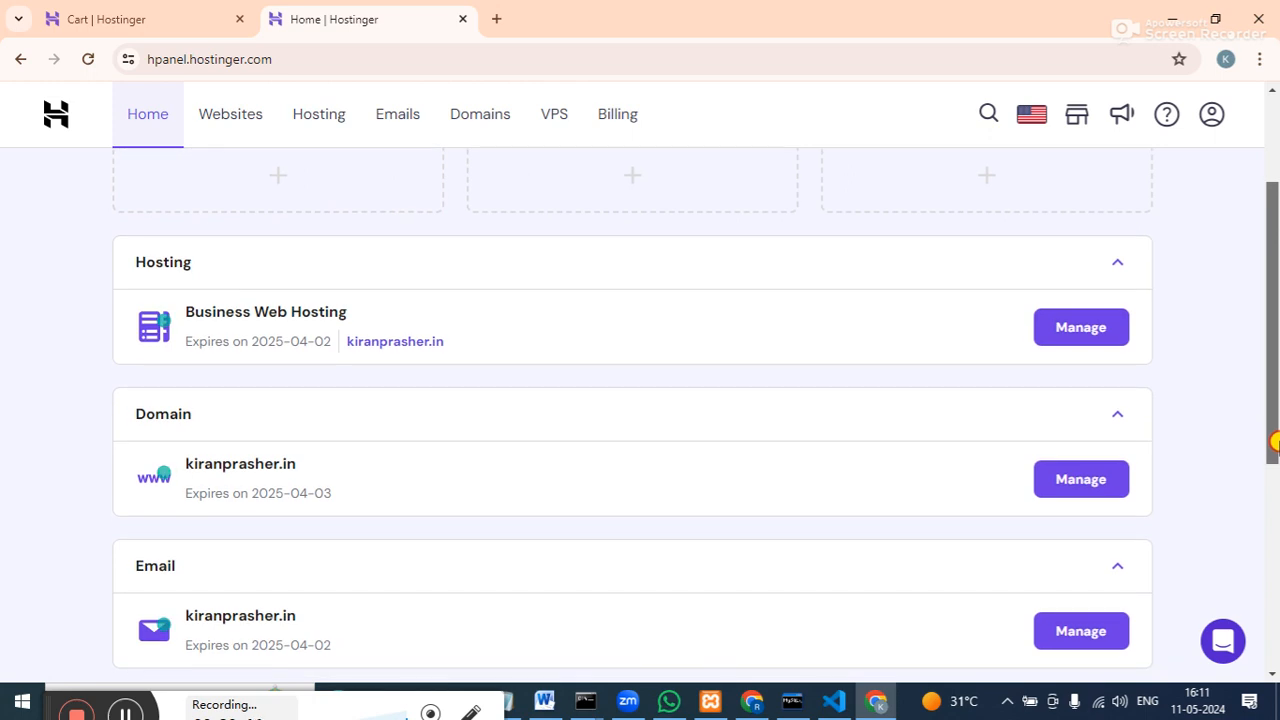
left_click_drag(1276, 441, 1275, 313)
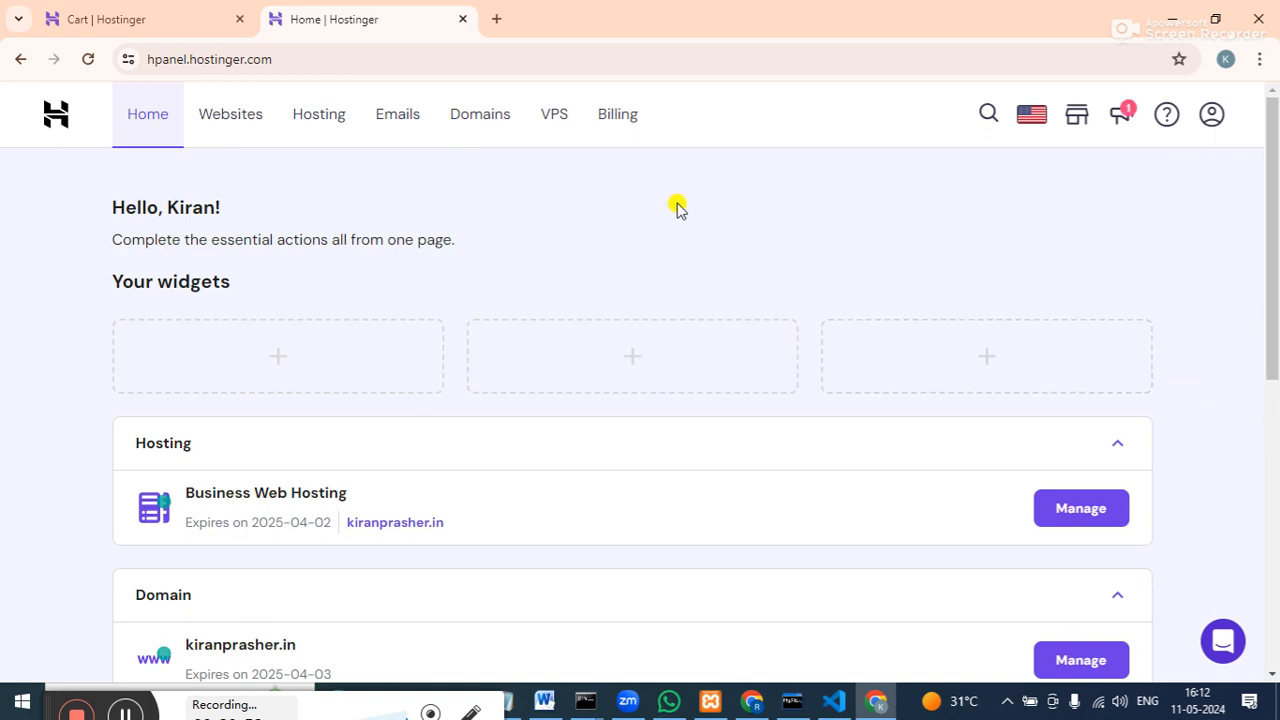
left_click(222, 113)
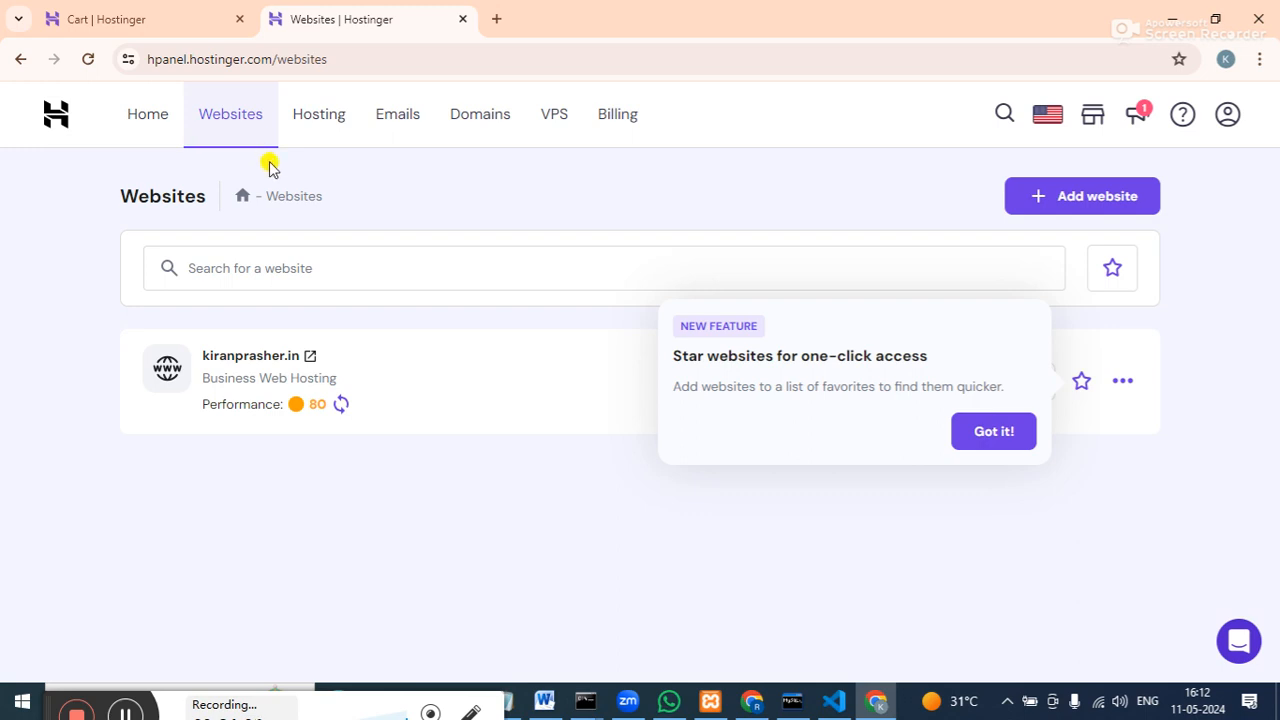
Delete kiranprasher.in from its actions menu, accepting that all website data will be lost.
left_click(968, 434)
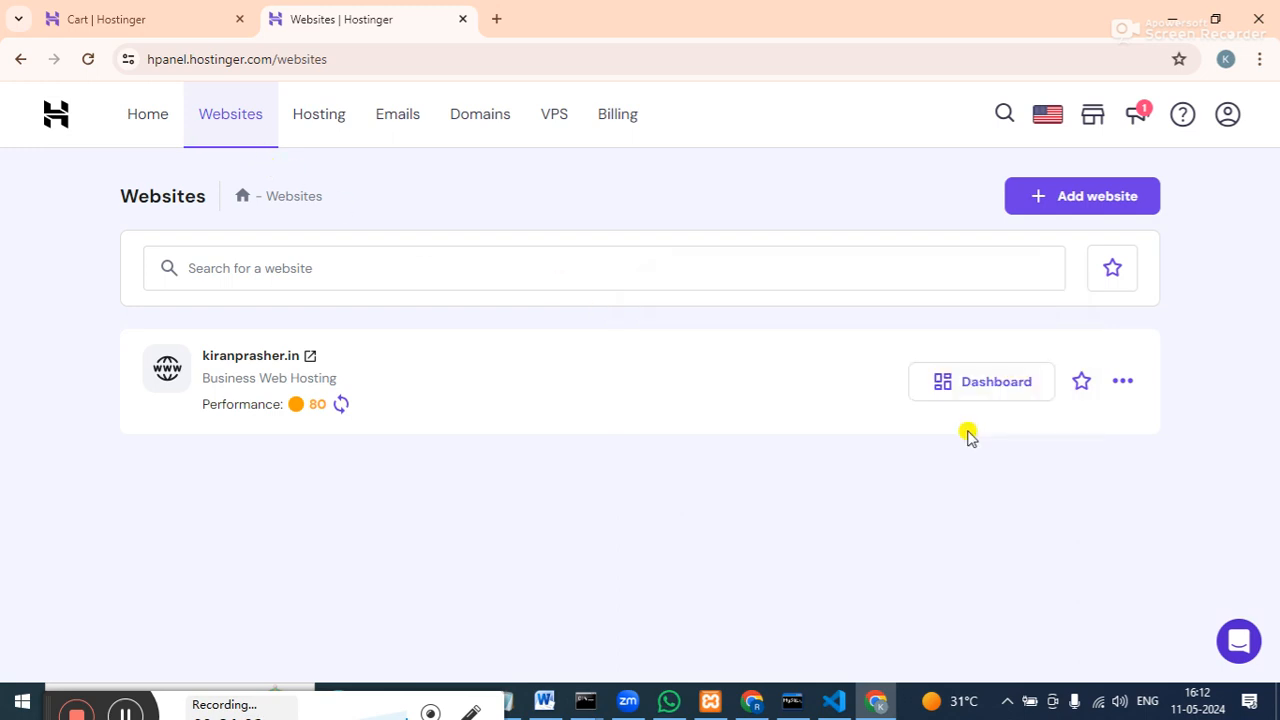
left_click(1123, 381)
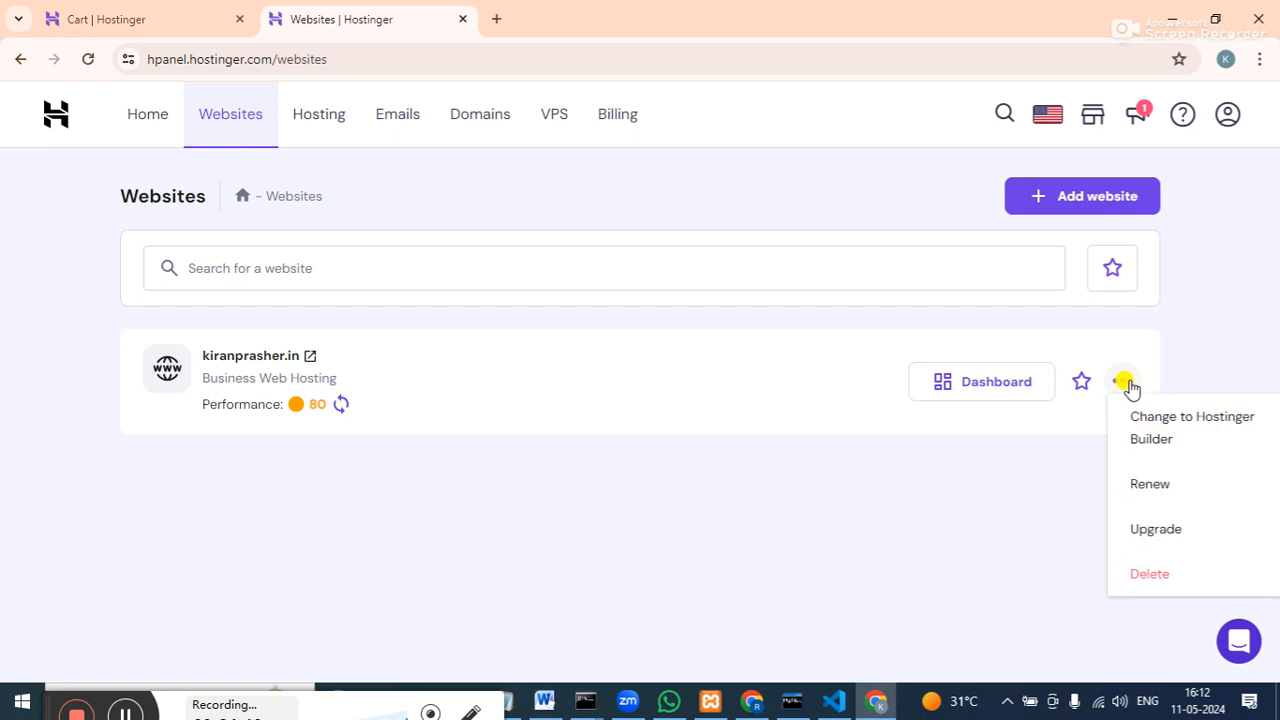
left_click(1163, 560)
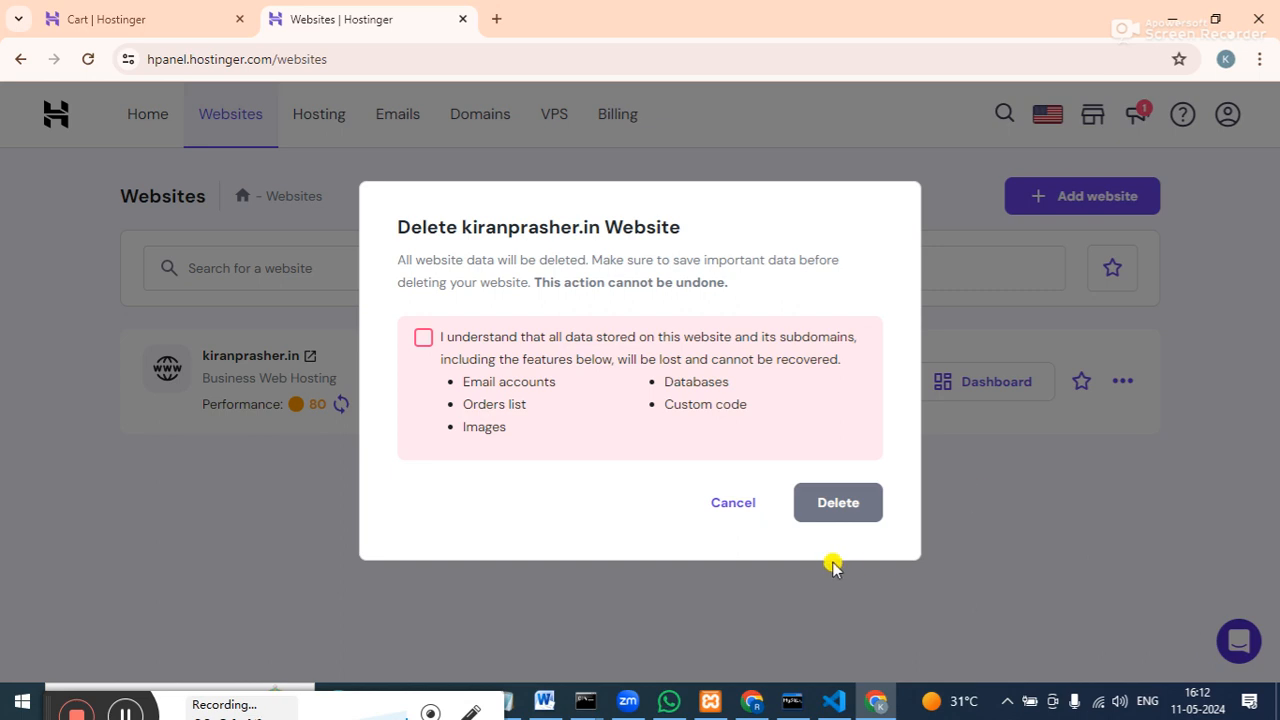
left_click(424, 341)
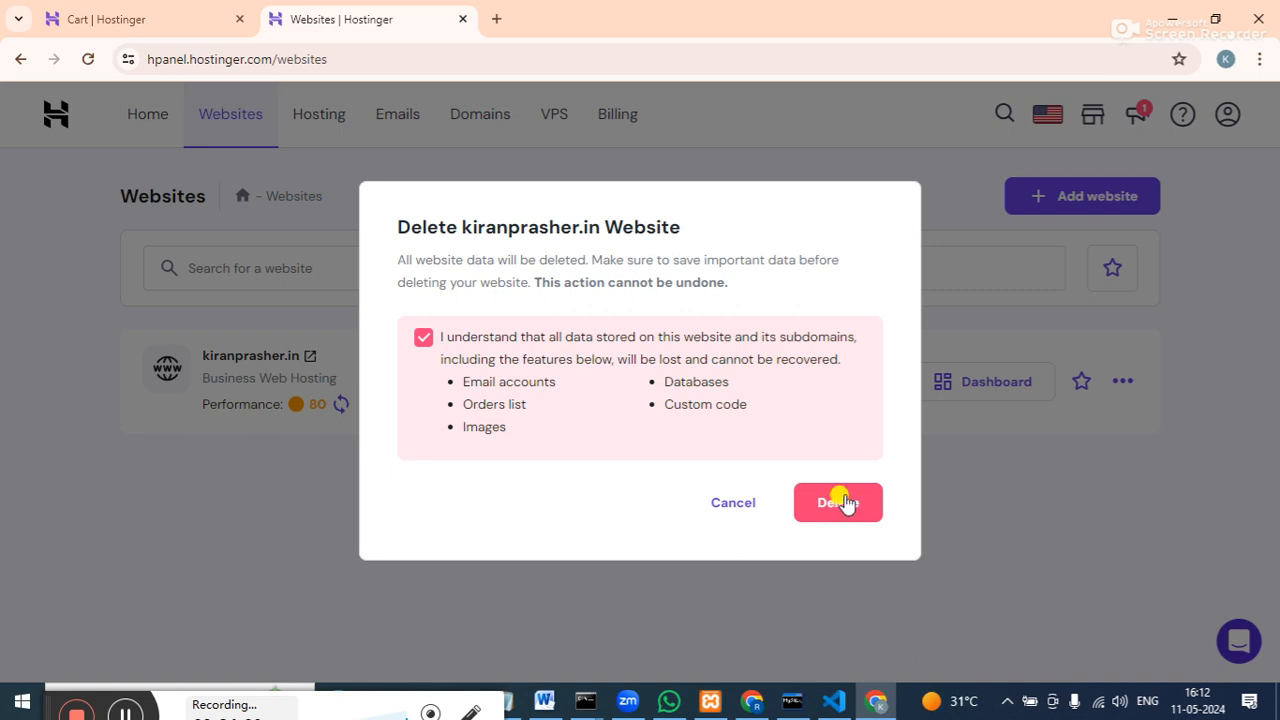
left_click(841, 502)
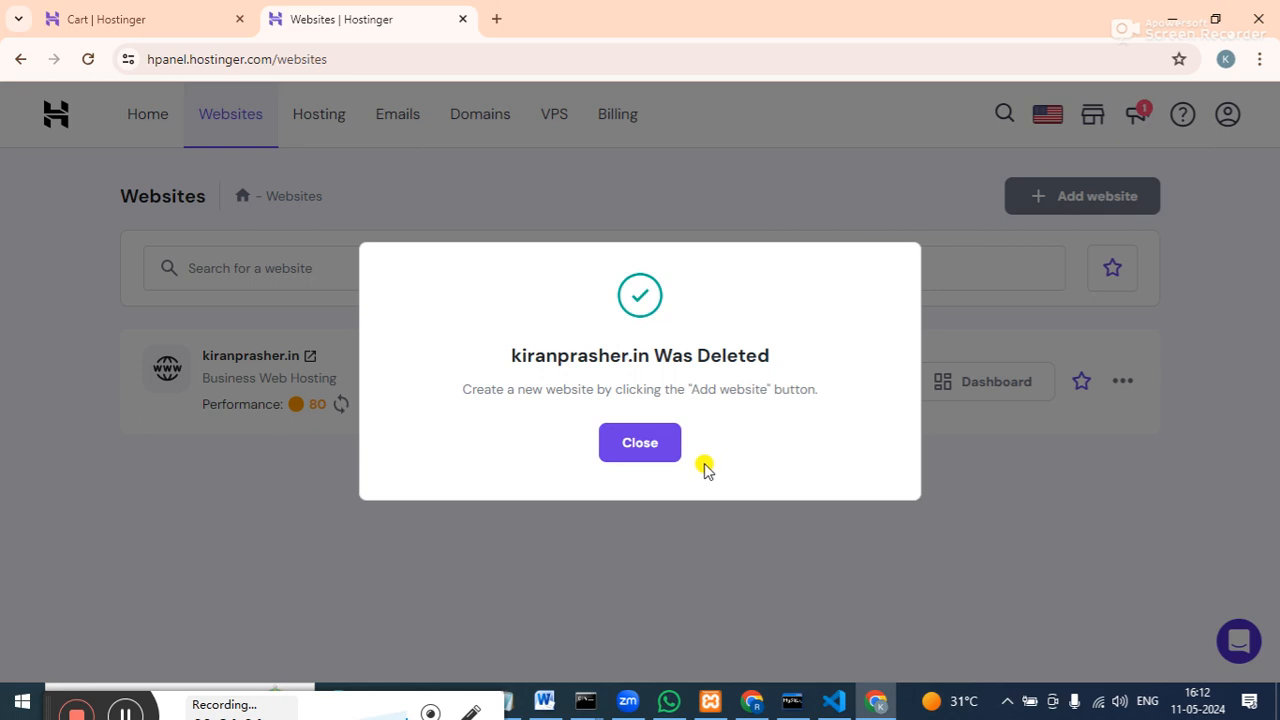
Close the 'kiranprasher.in Was Deleted' confirmation.
left_click(640, 440)
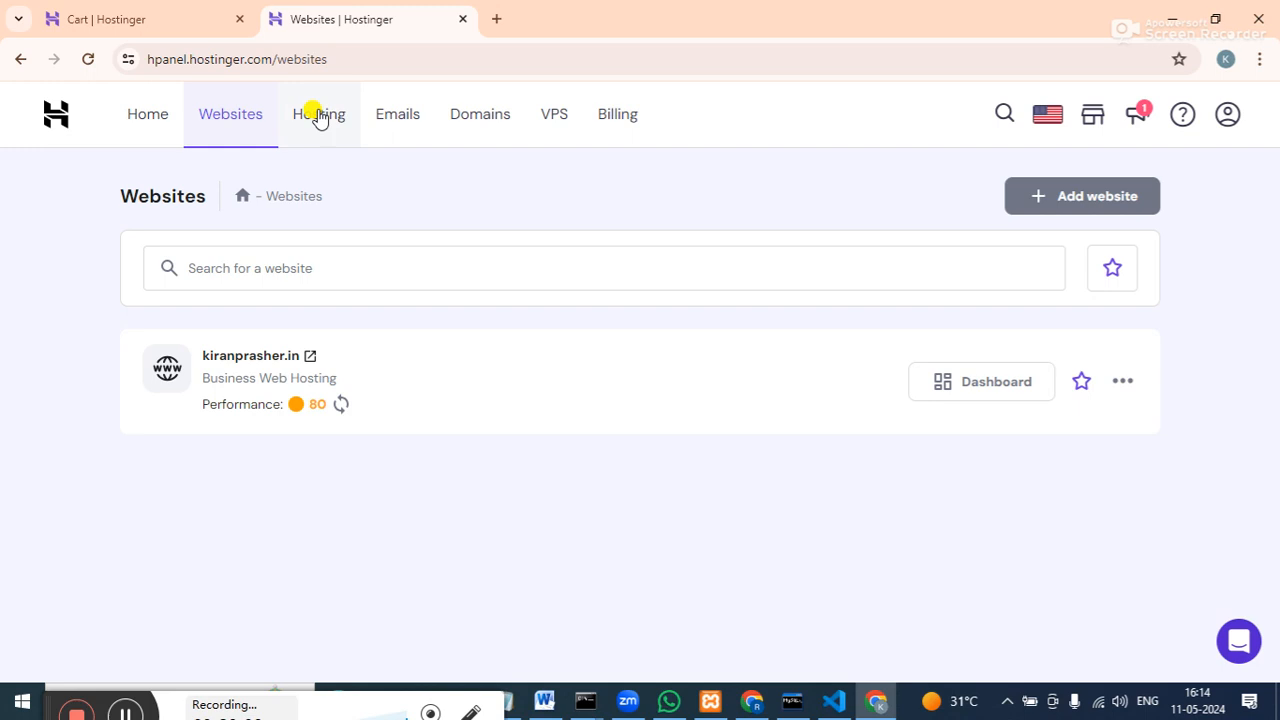
Reload the empty websites list and start 'Create or migrate a website'.
left_click(88, 59)
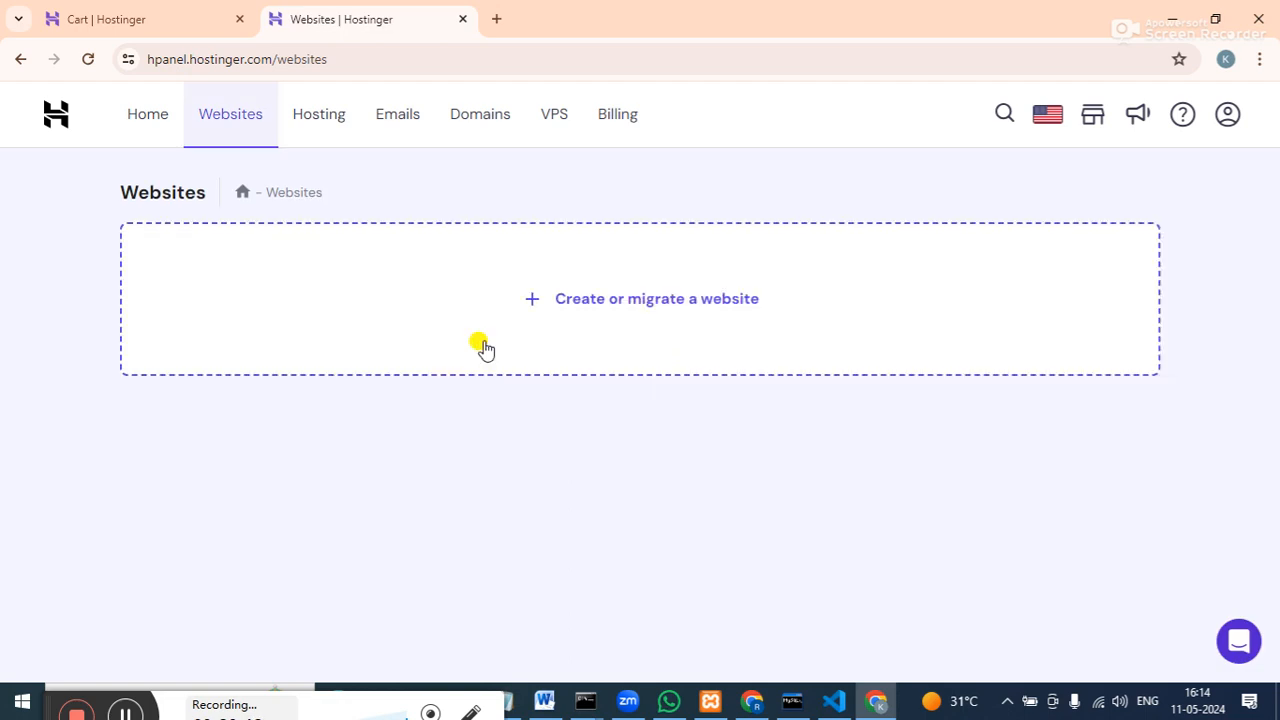
left_click(620, 302)
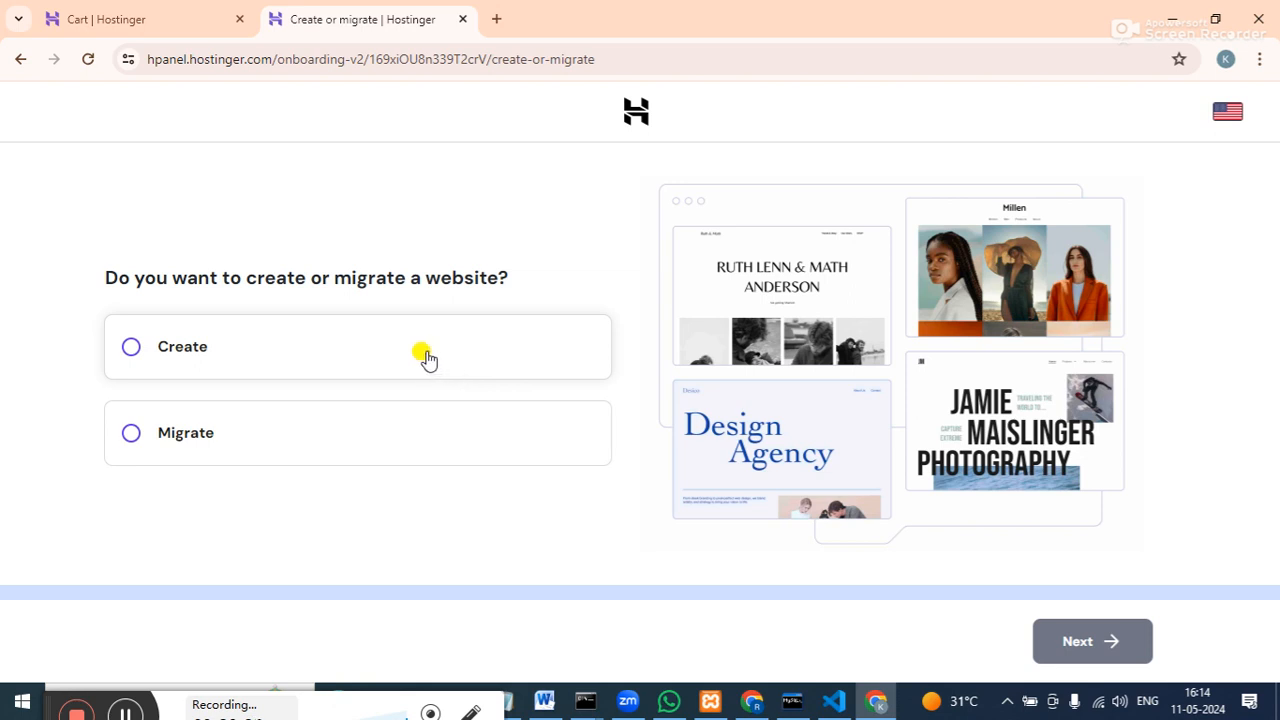
Choose Create with Hostinger Website Builder, skipping ahead to the domain-name step.
left_click(130, 345)
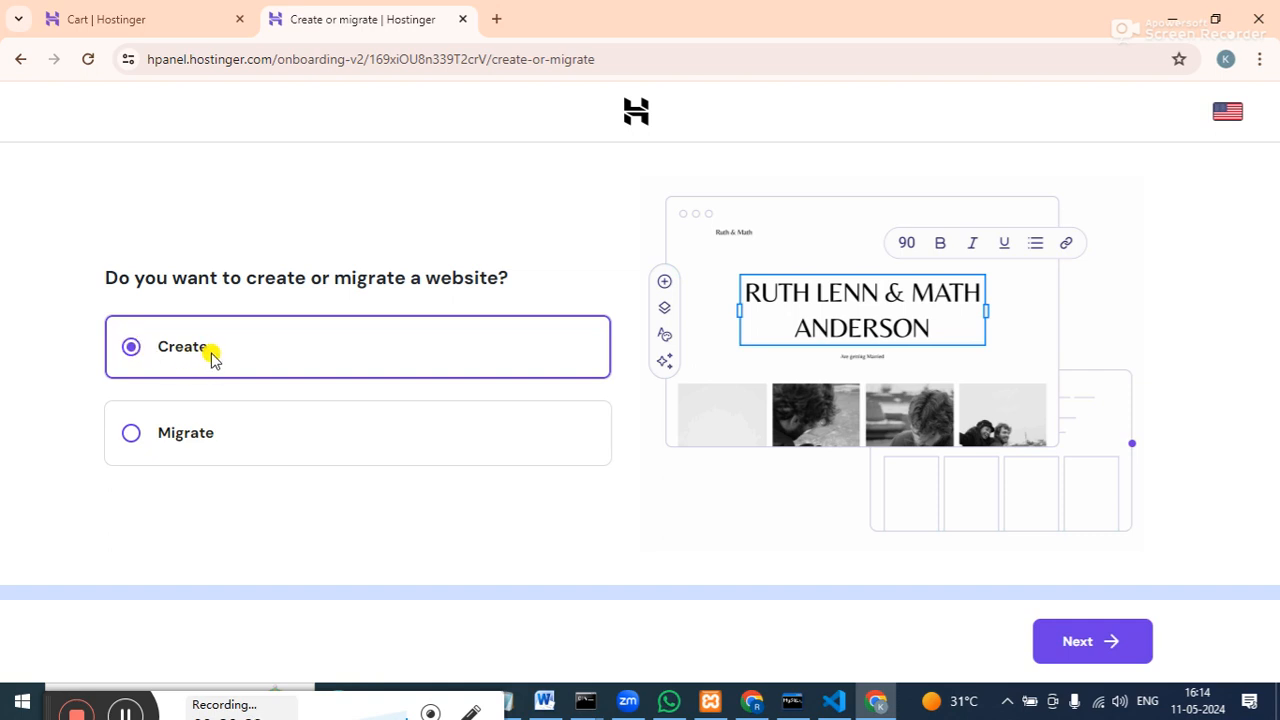
left_click(1045, 642)
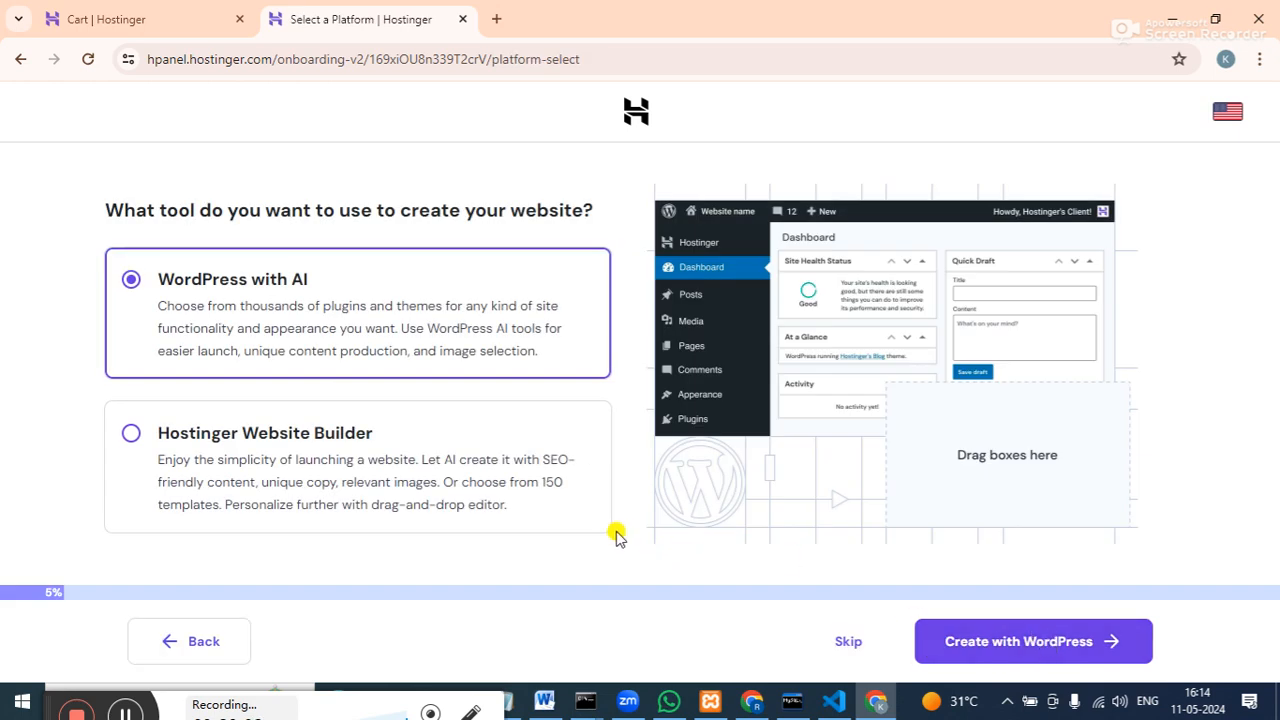
left_click(124, 436)
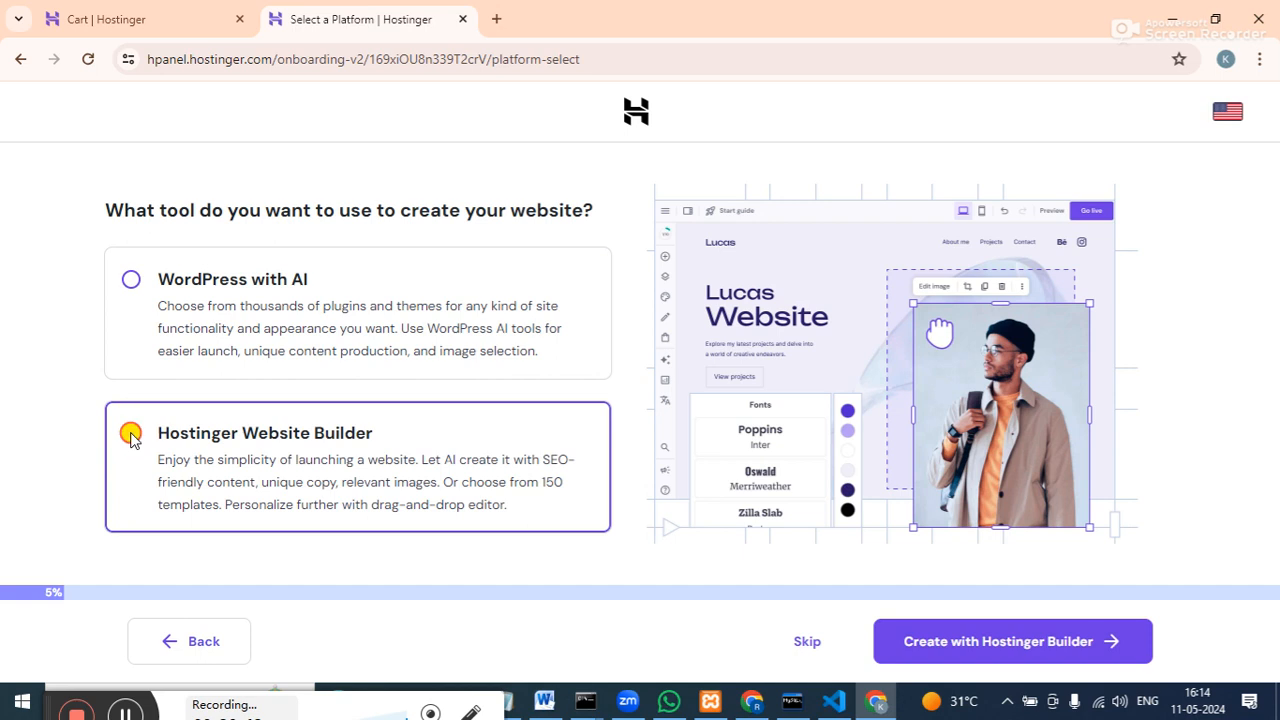
left_click(810, 642)
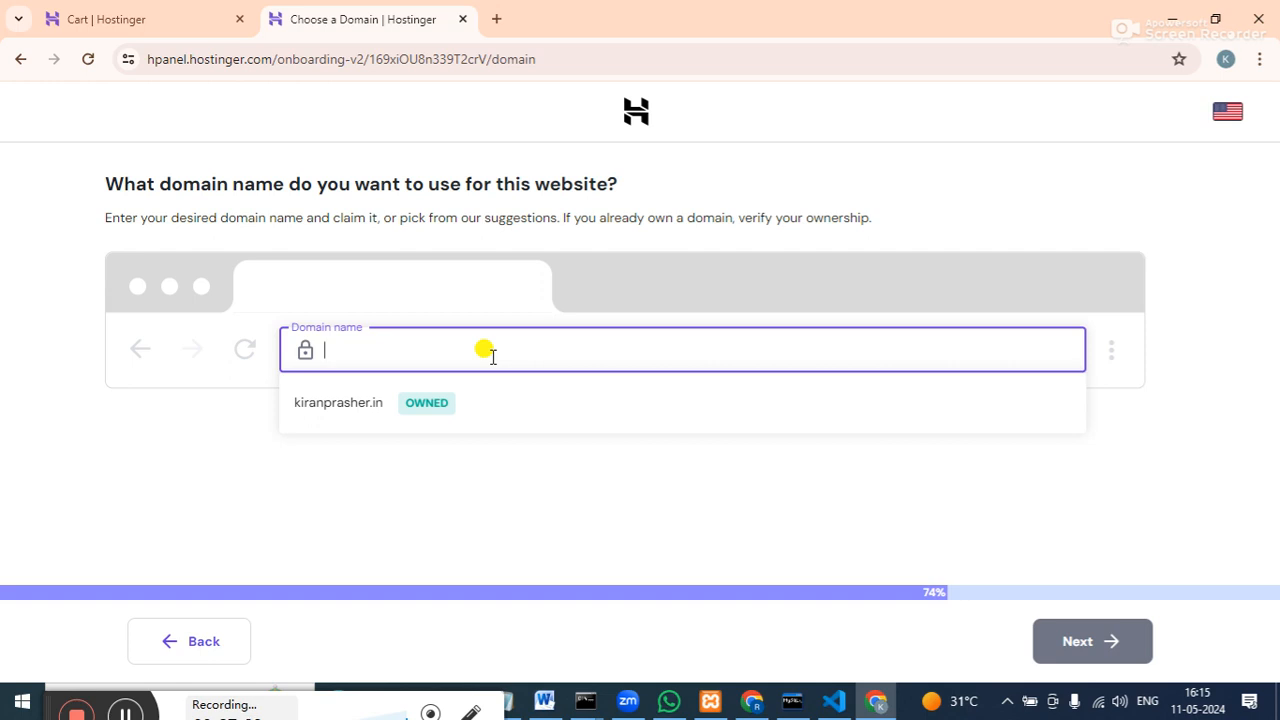
Select the owned kiranprasher.in domain and confirm twice to start building the site in India.
left_click(370, 403)
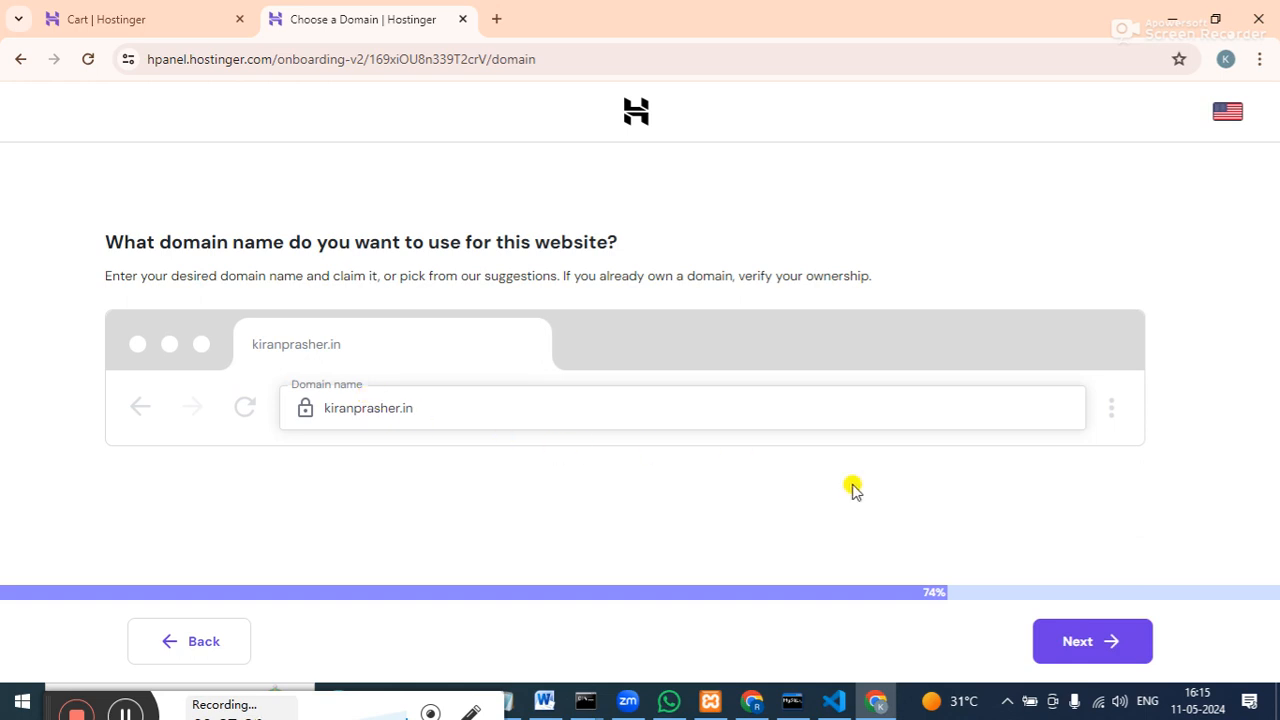
left_click(1126, 662)
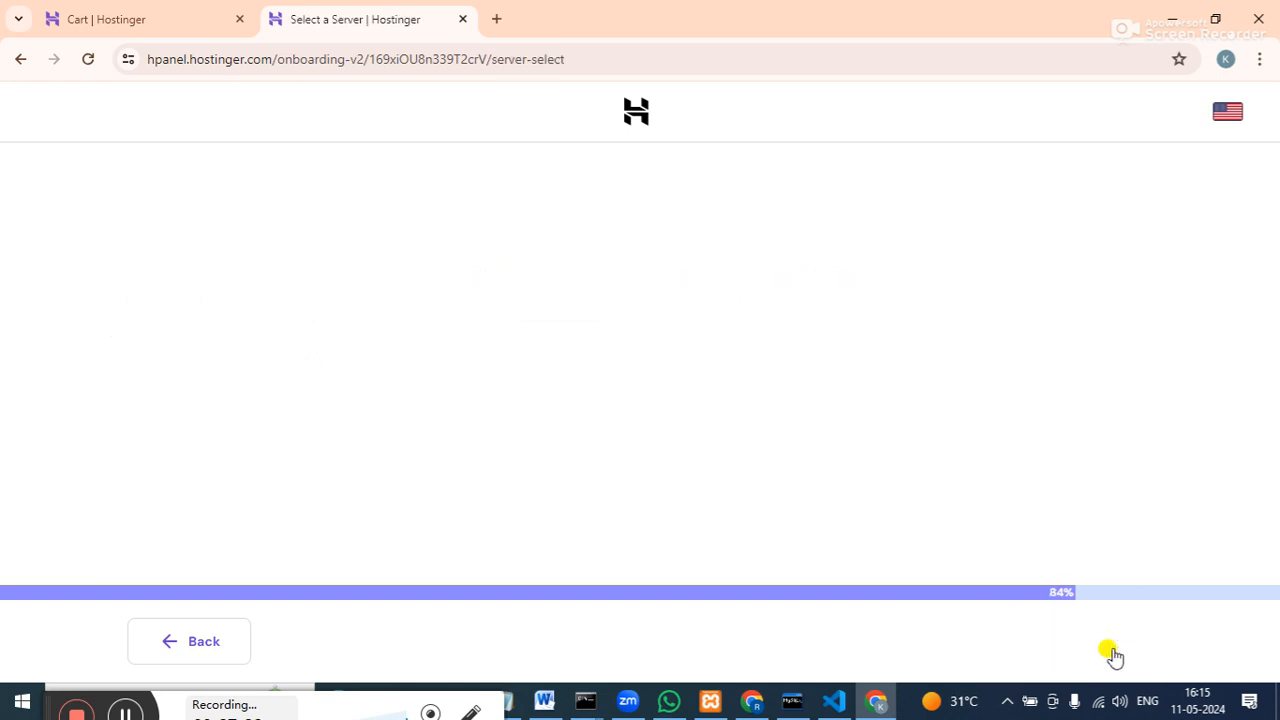
left_click(1087, 641)
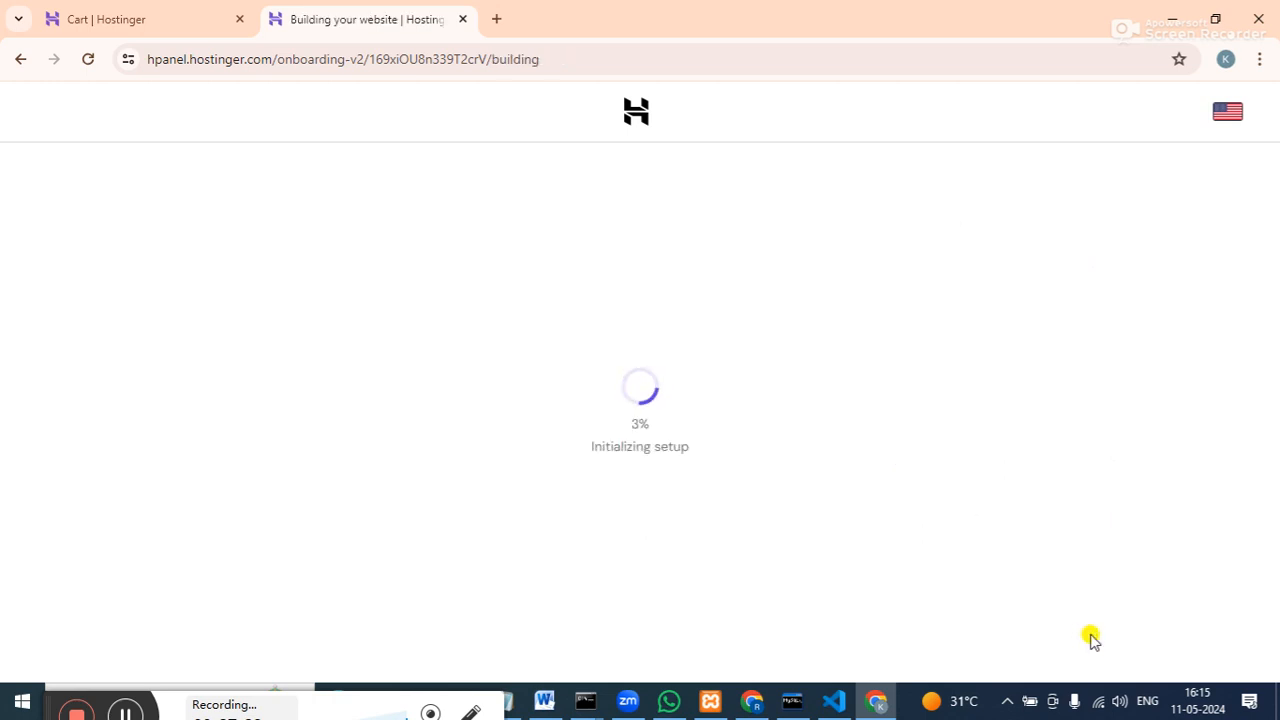
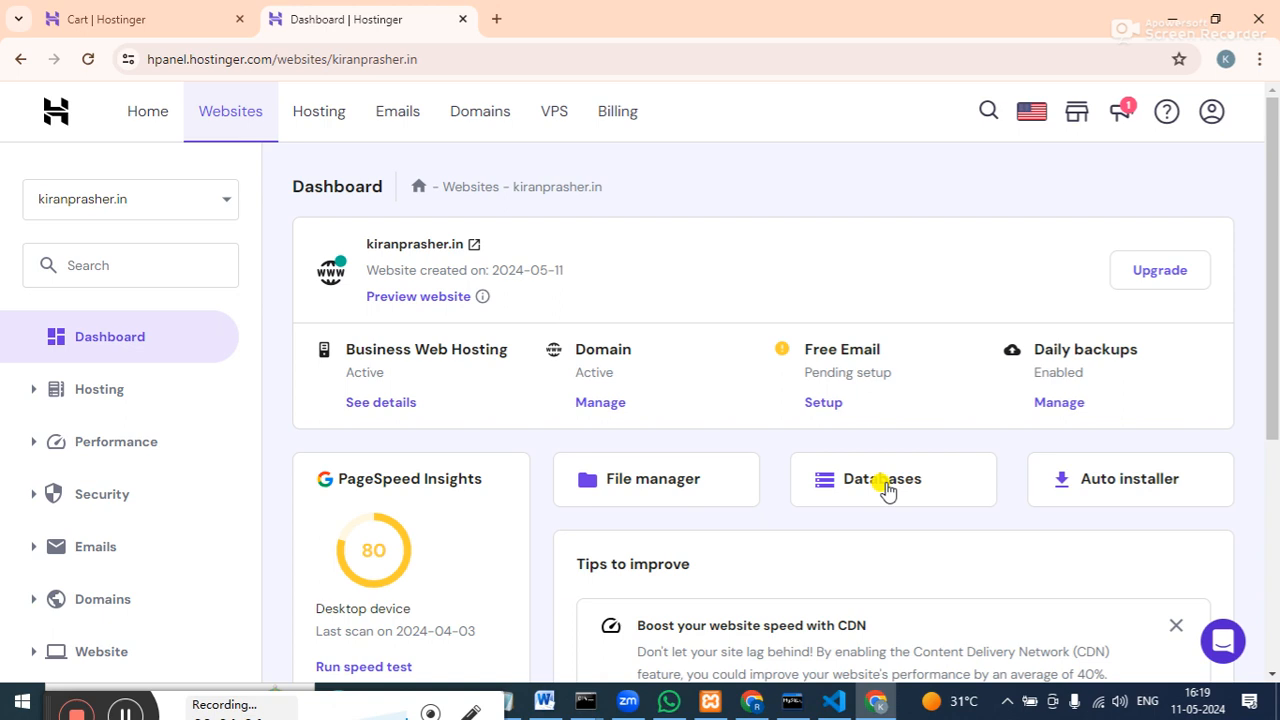
On the MySQL Databases page, enter database name kiran, username kk and a password.
left_click(884, 482)
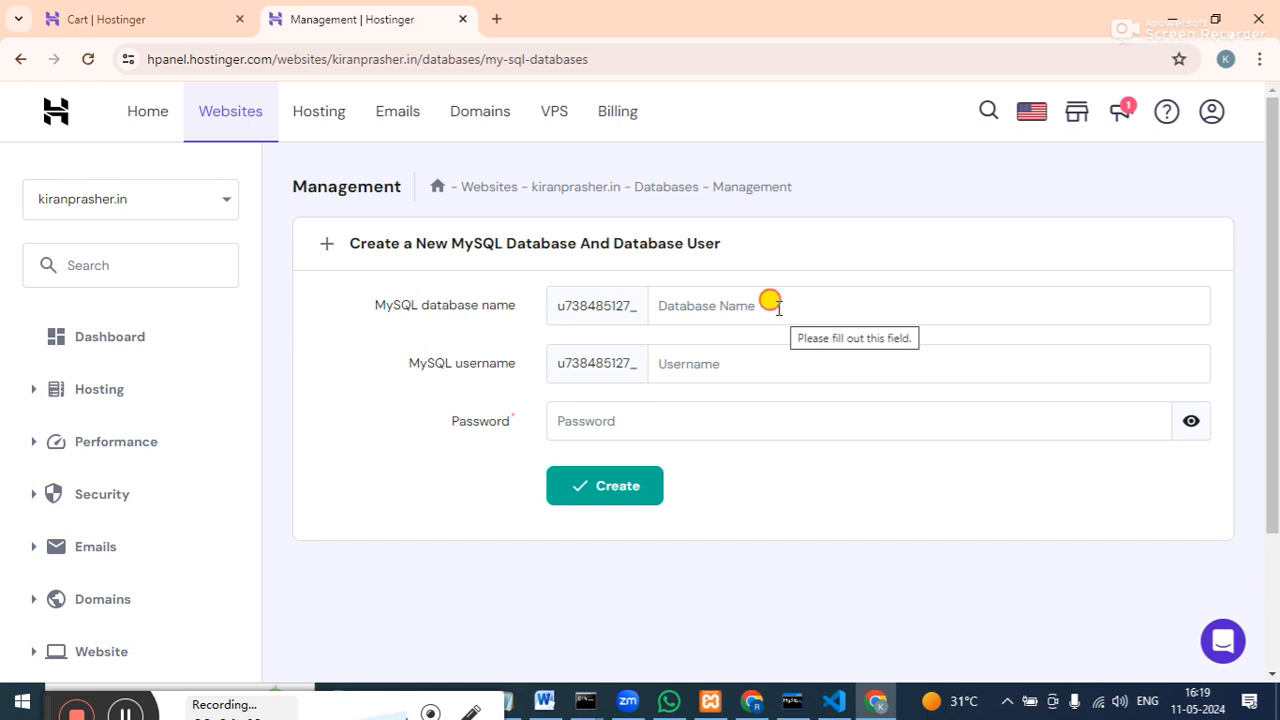
left_click(779, 308)
type("kiran")
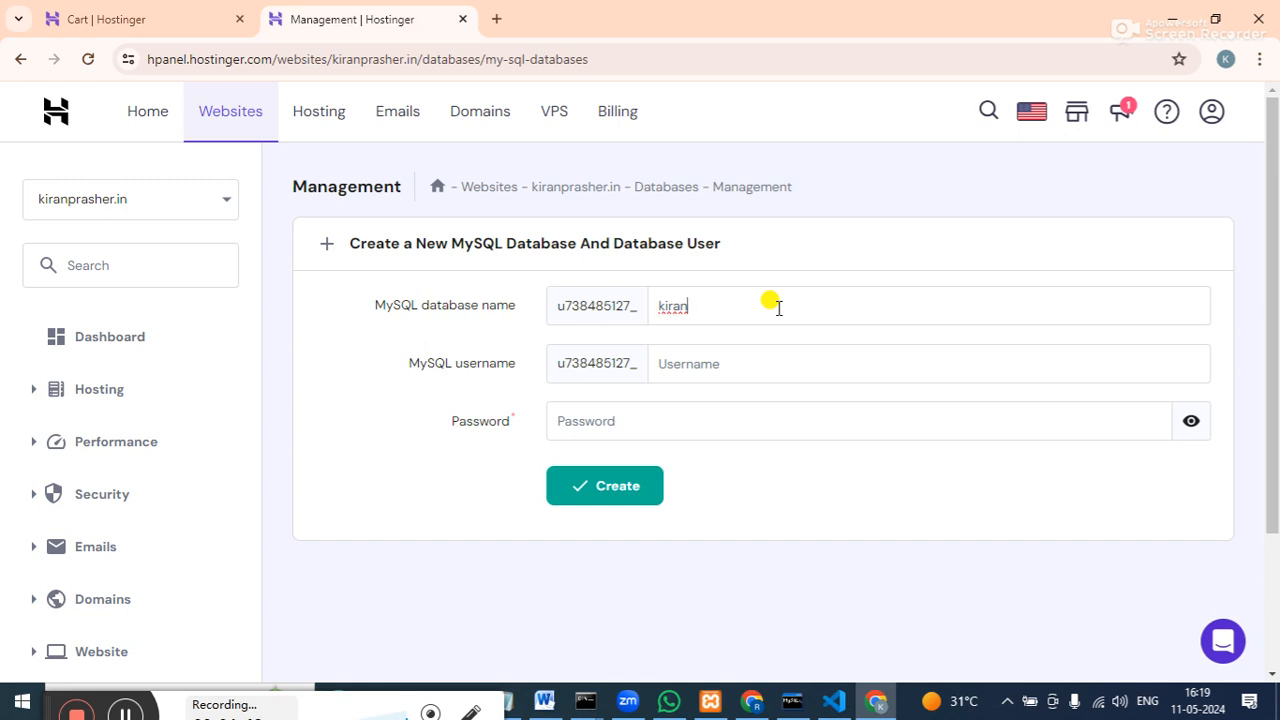
left_click(757, 368)
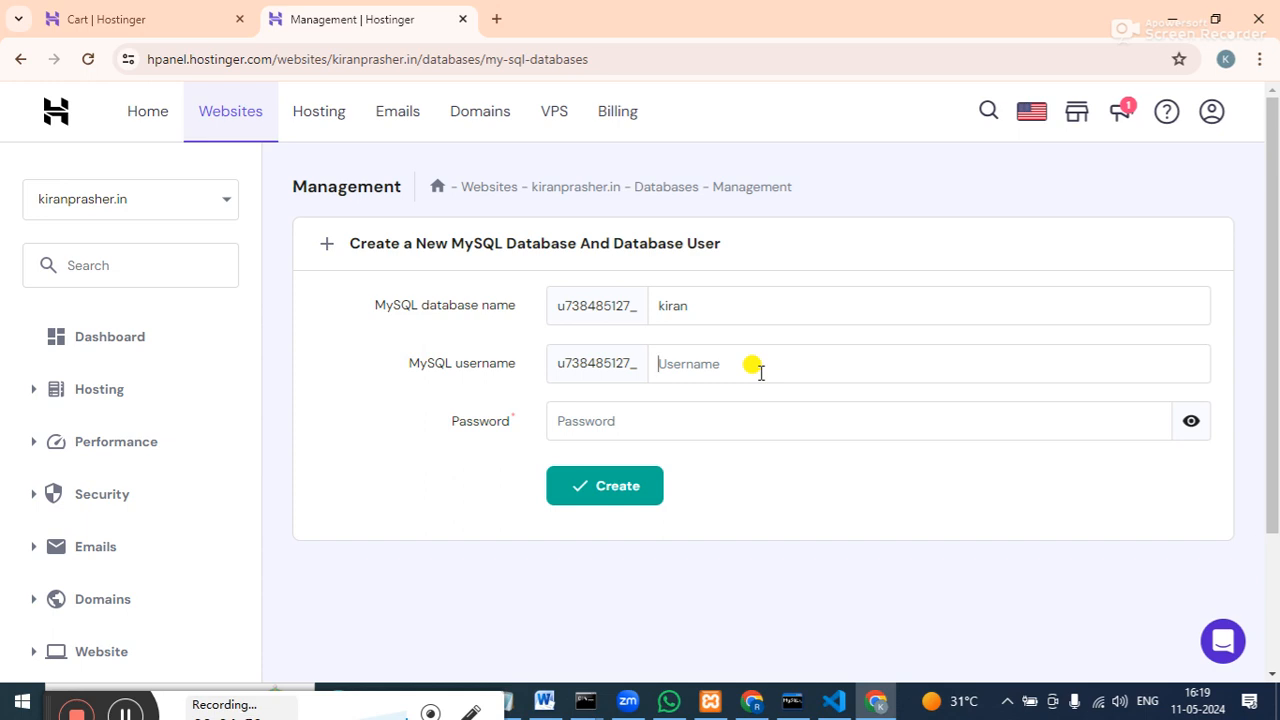
type("kk")
left_click(700, 424)
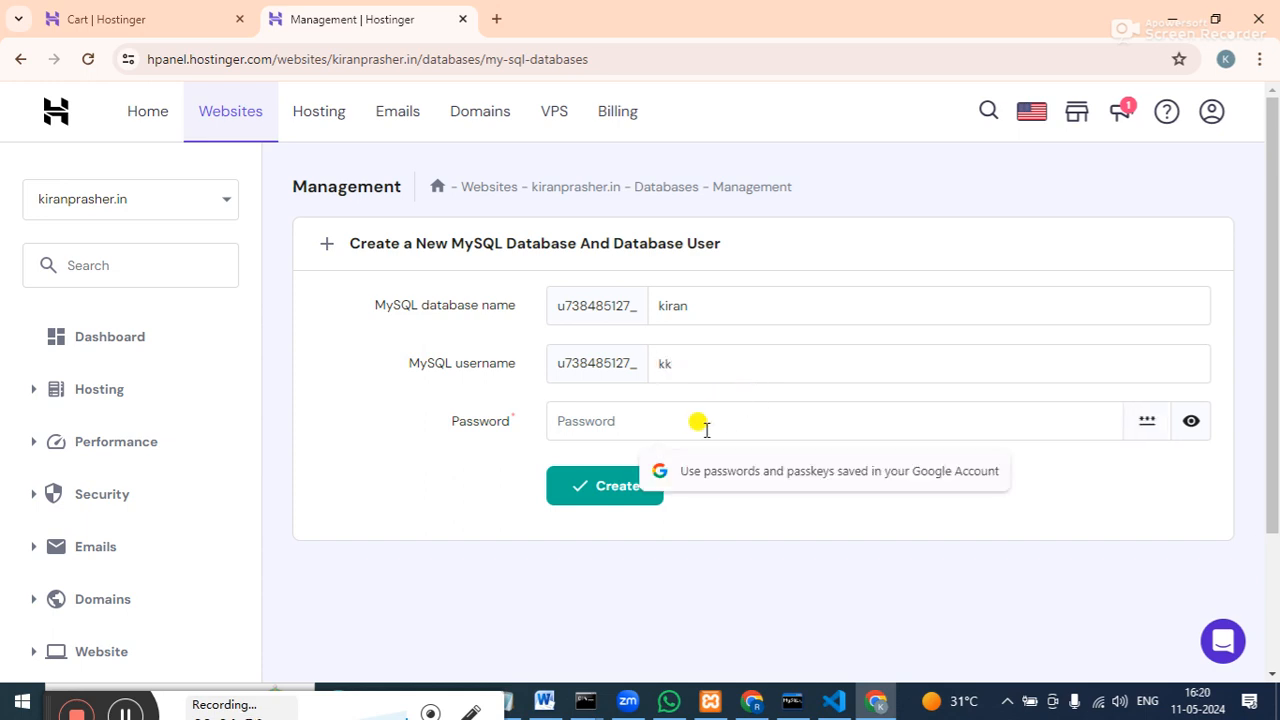
type("••")
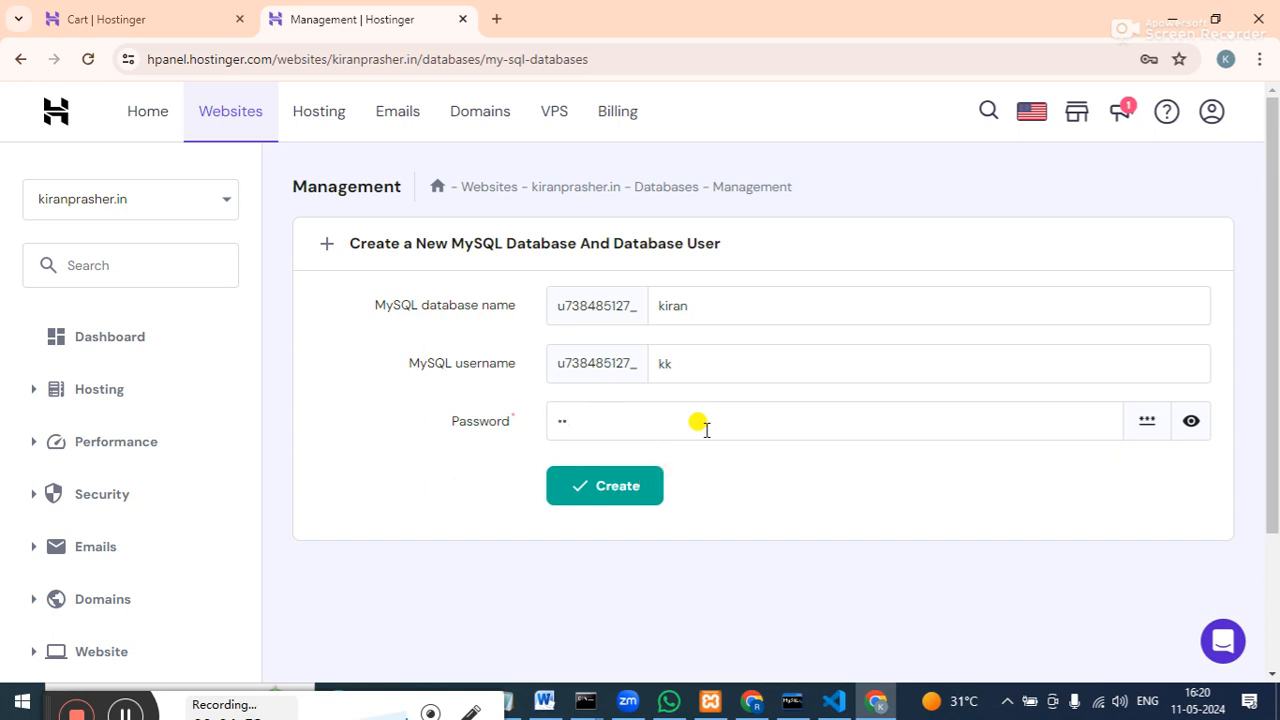
type("••••••")
left_click(1194, 428)
Add digits and an uppercase letter to the password until the database is created.
left_click(588, 497)
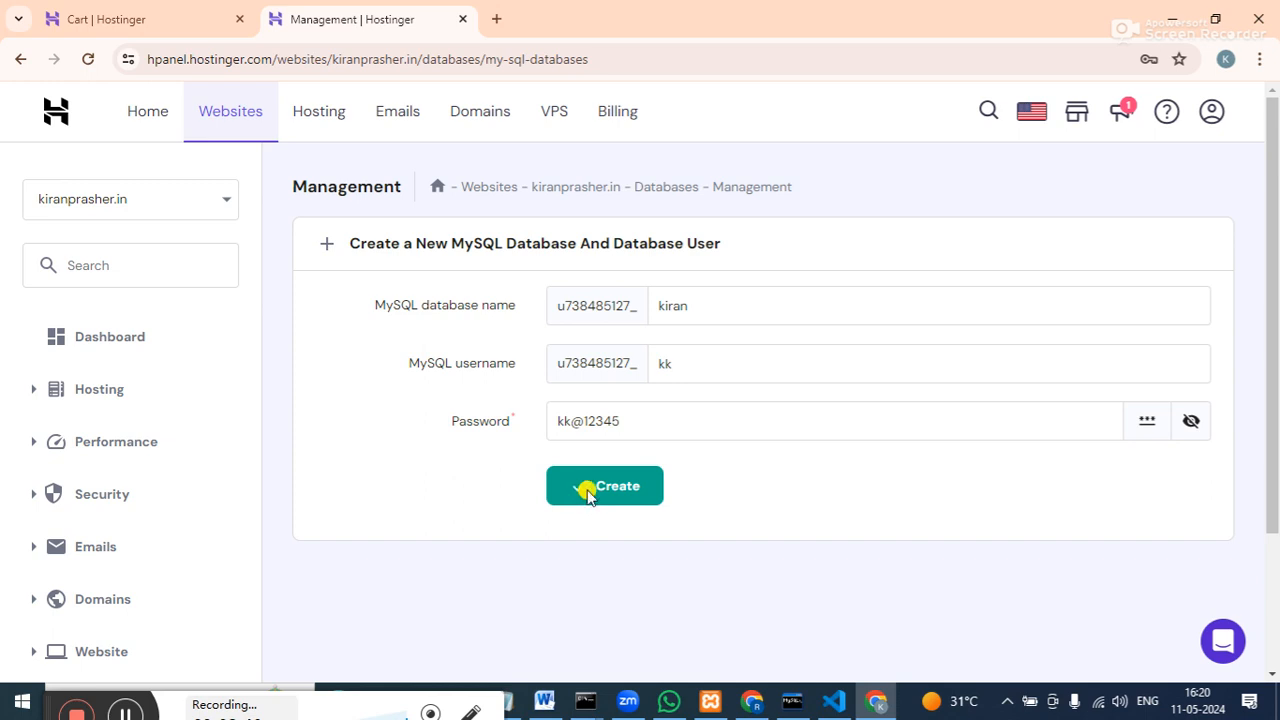
left_click(623, 421)
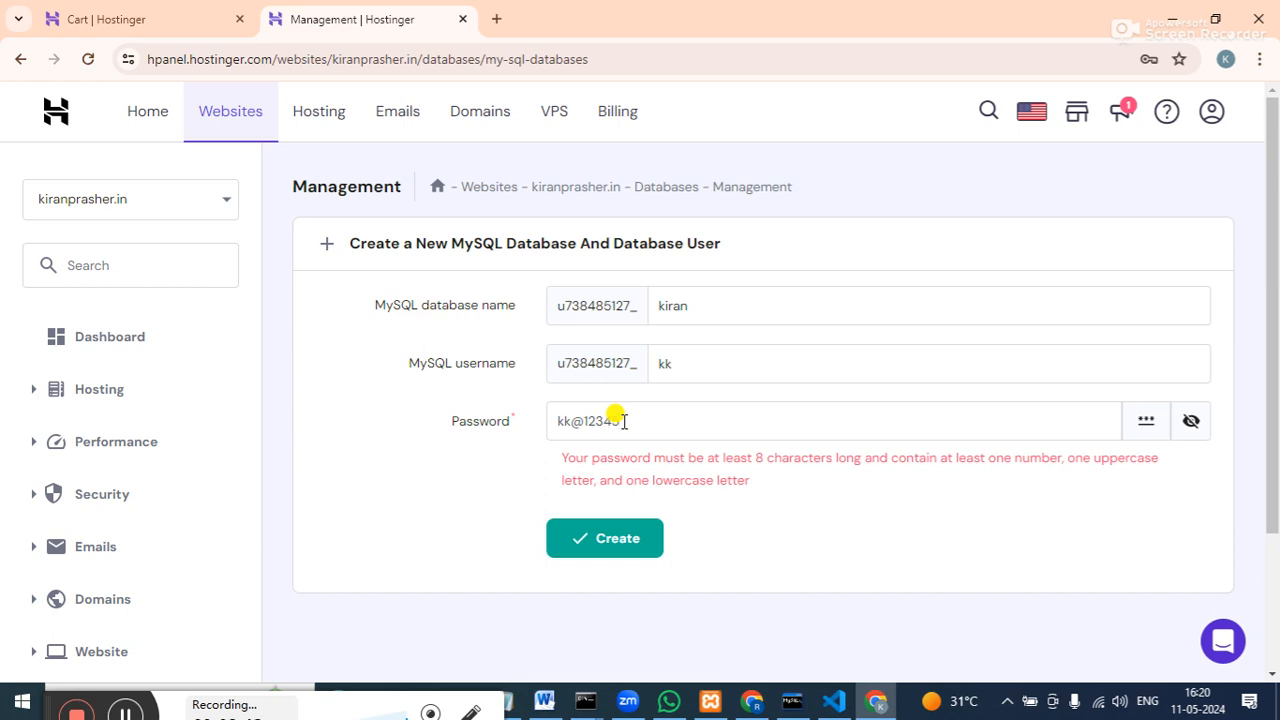
type("678")
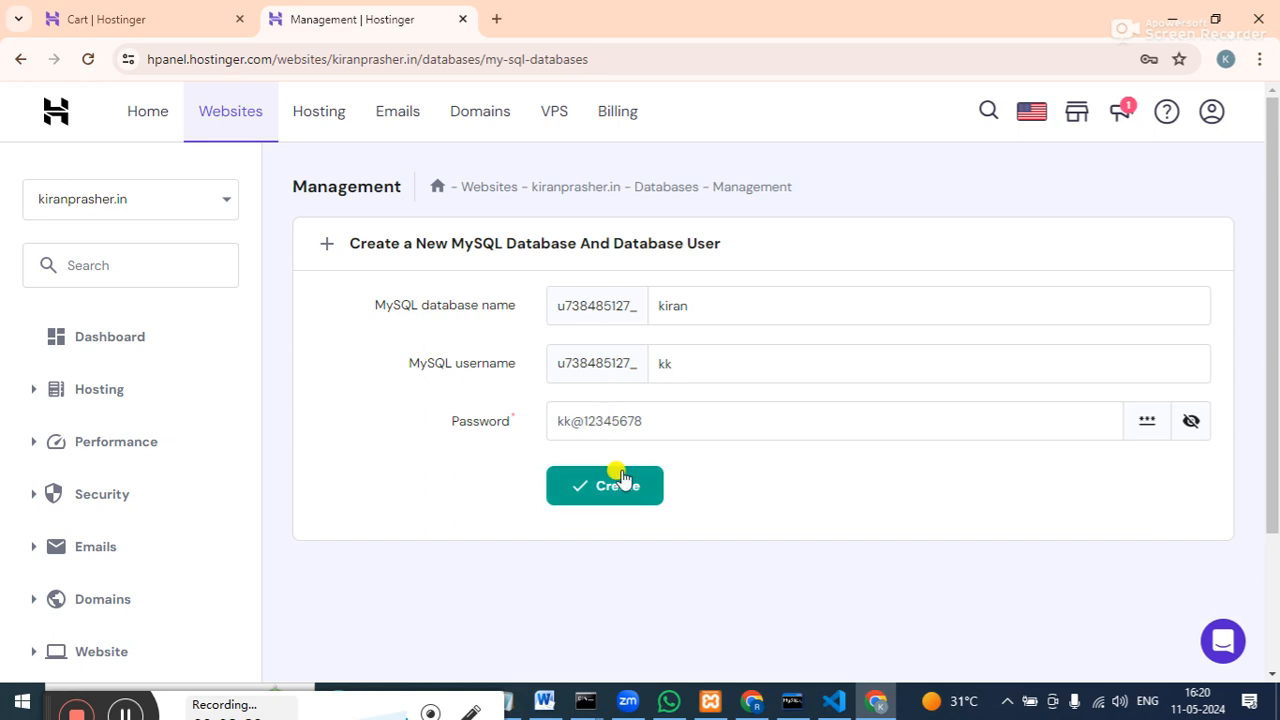
left_click(622, 486)
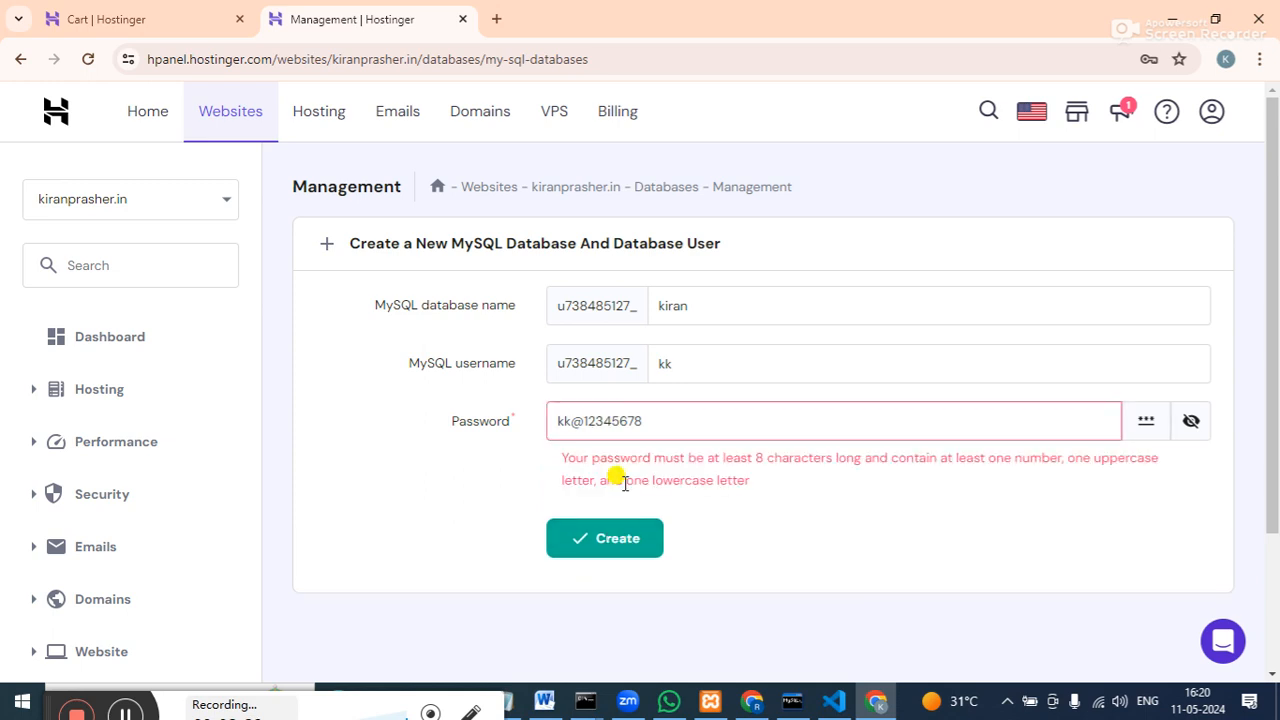
left_click(557, 421)
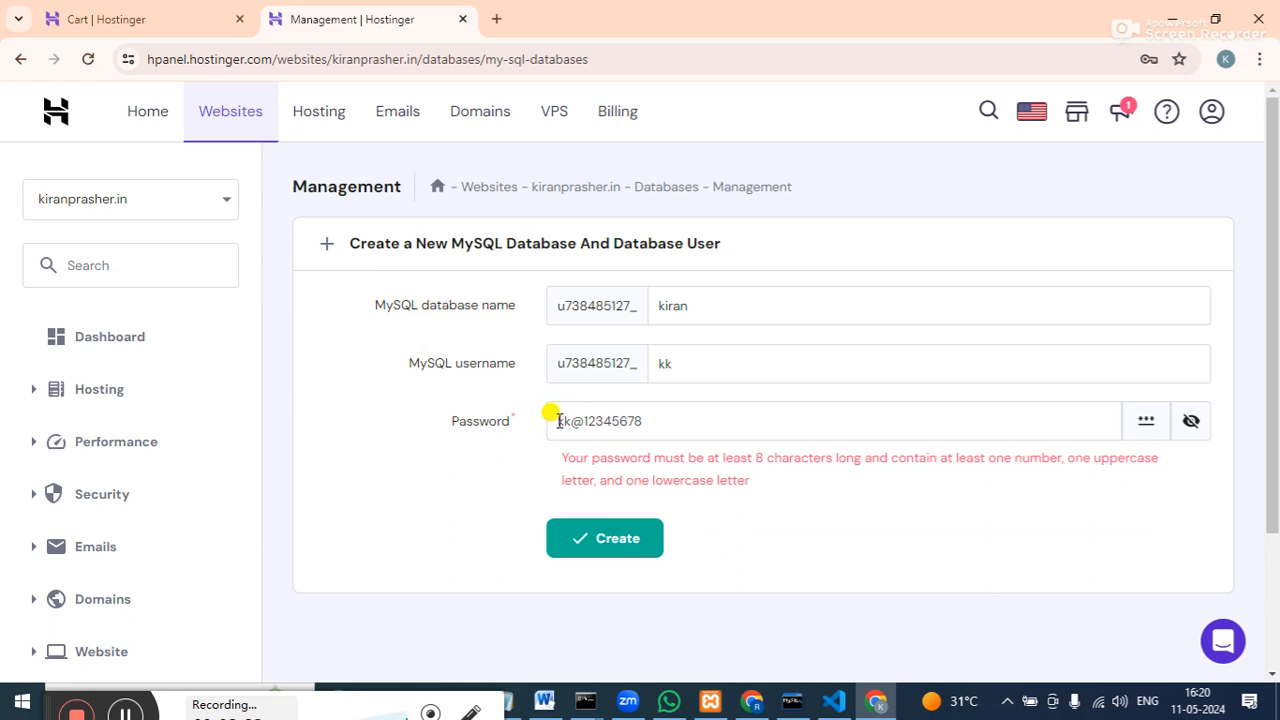
type("K")
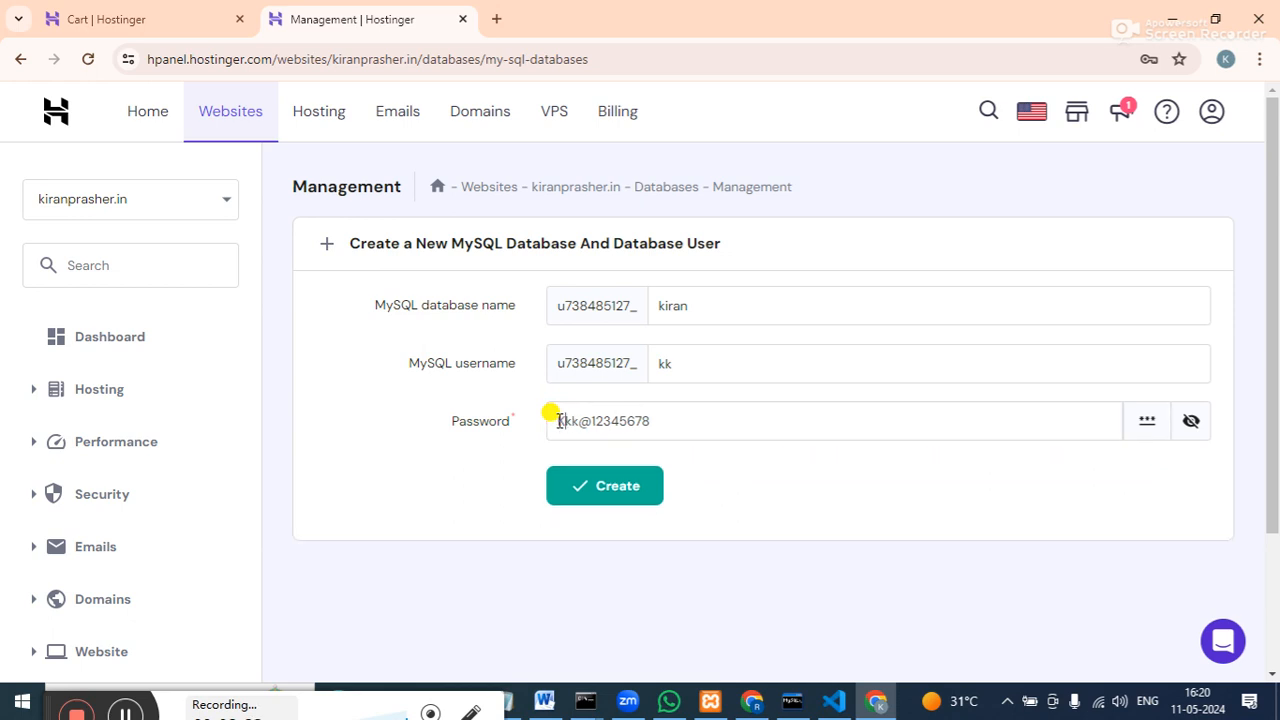
left_click(620, 486)
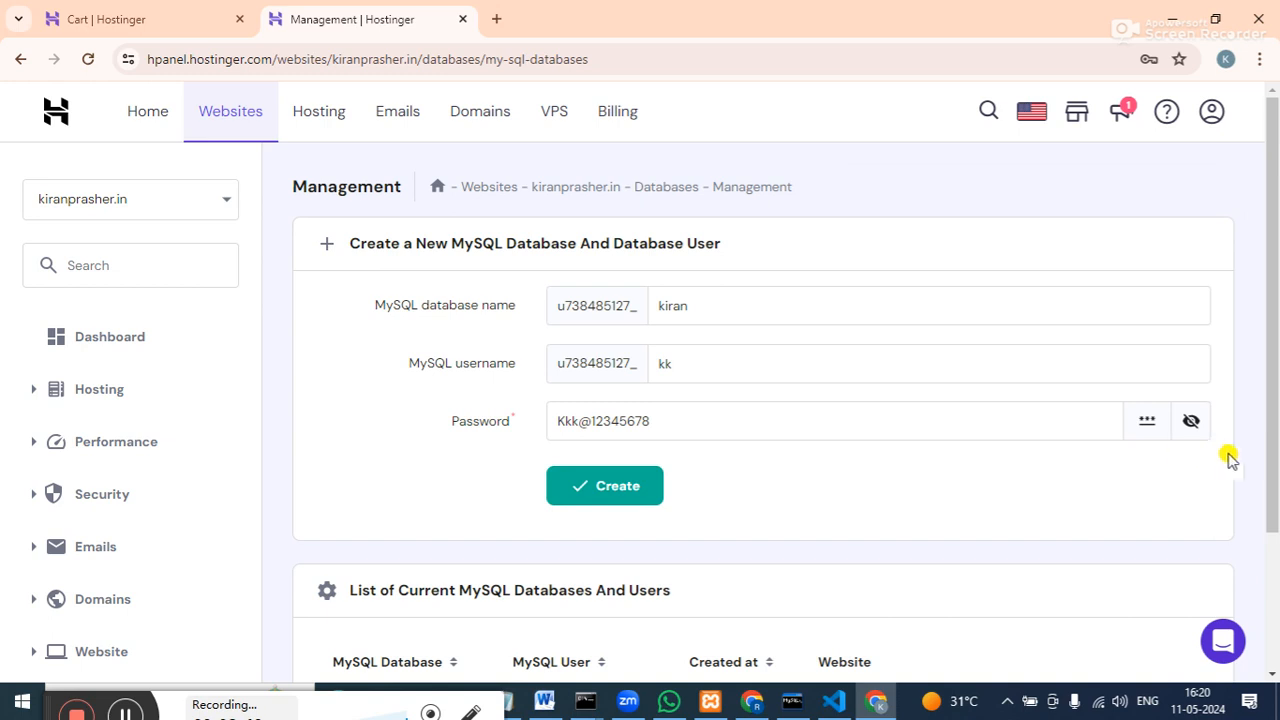
left_click_drag(1274, 475, 1274, 652)
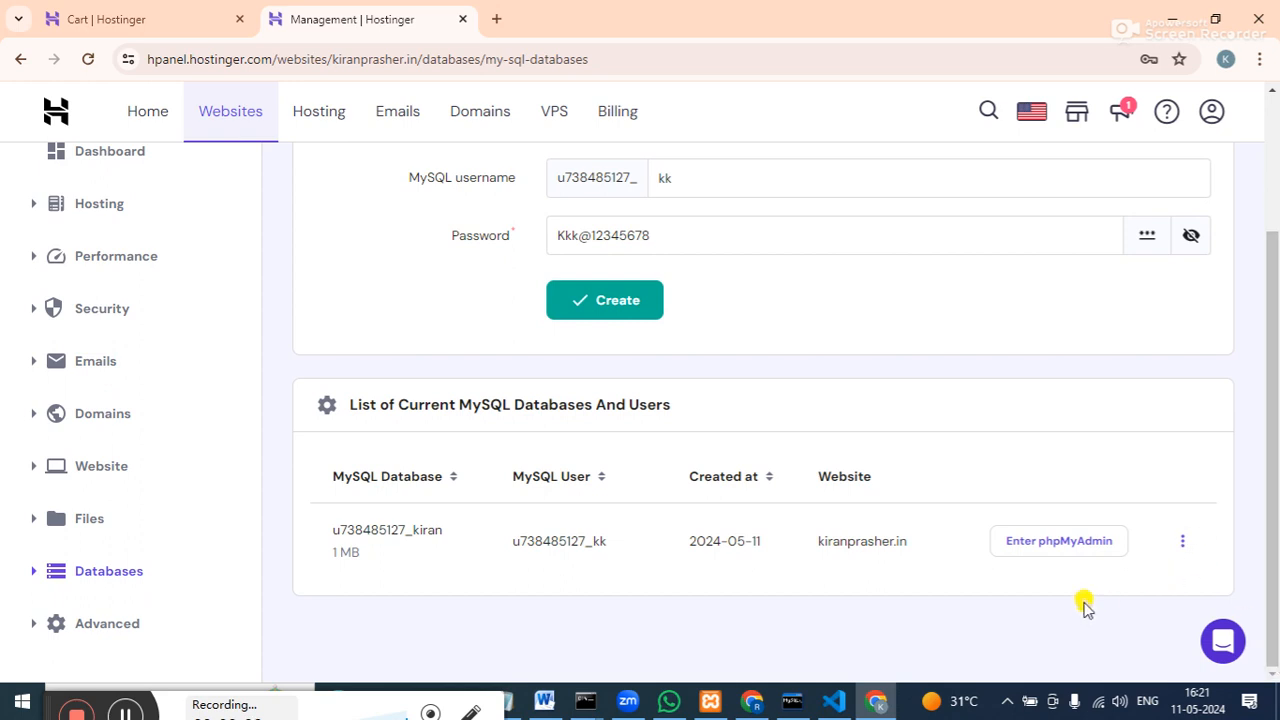
left_click(1061, 538)
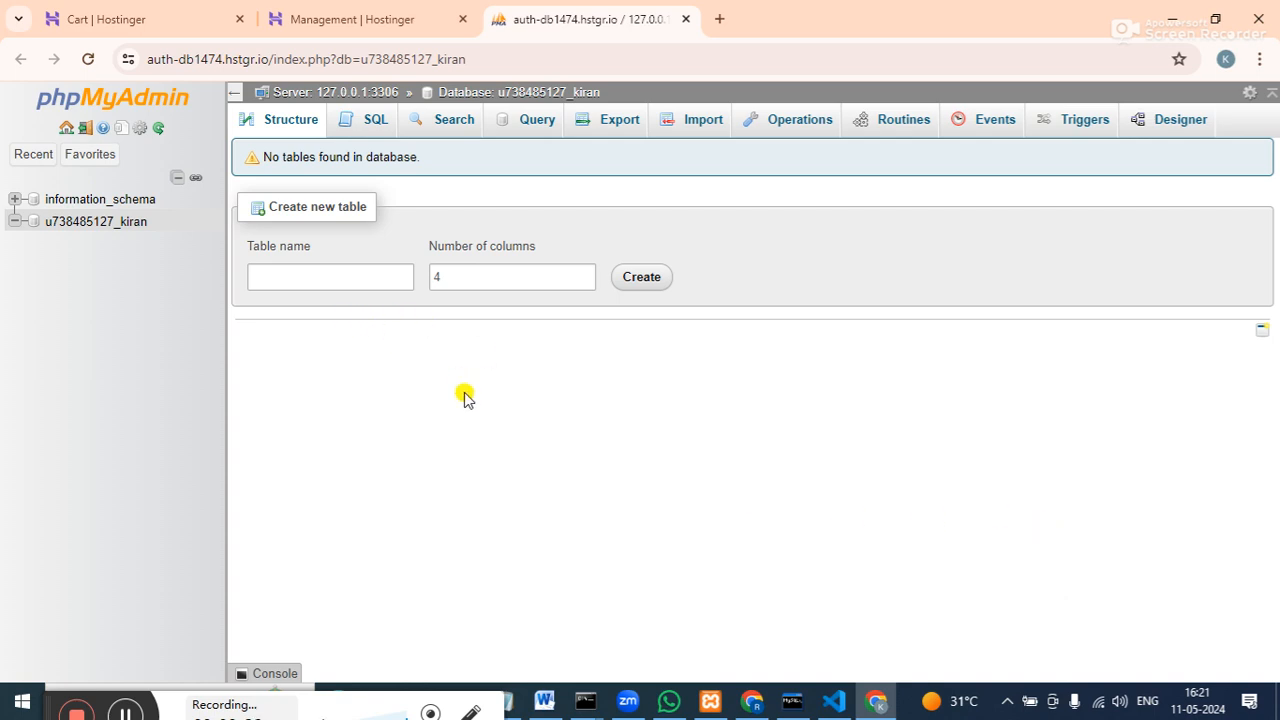
Open the SQL query tab for the u738485127_kiran database.
left_click(375, 122)
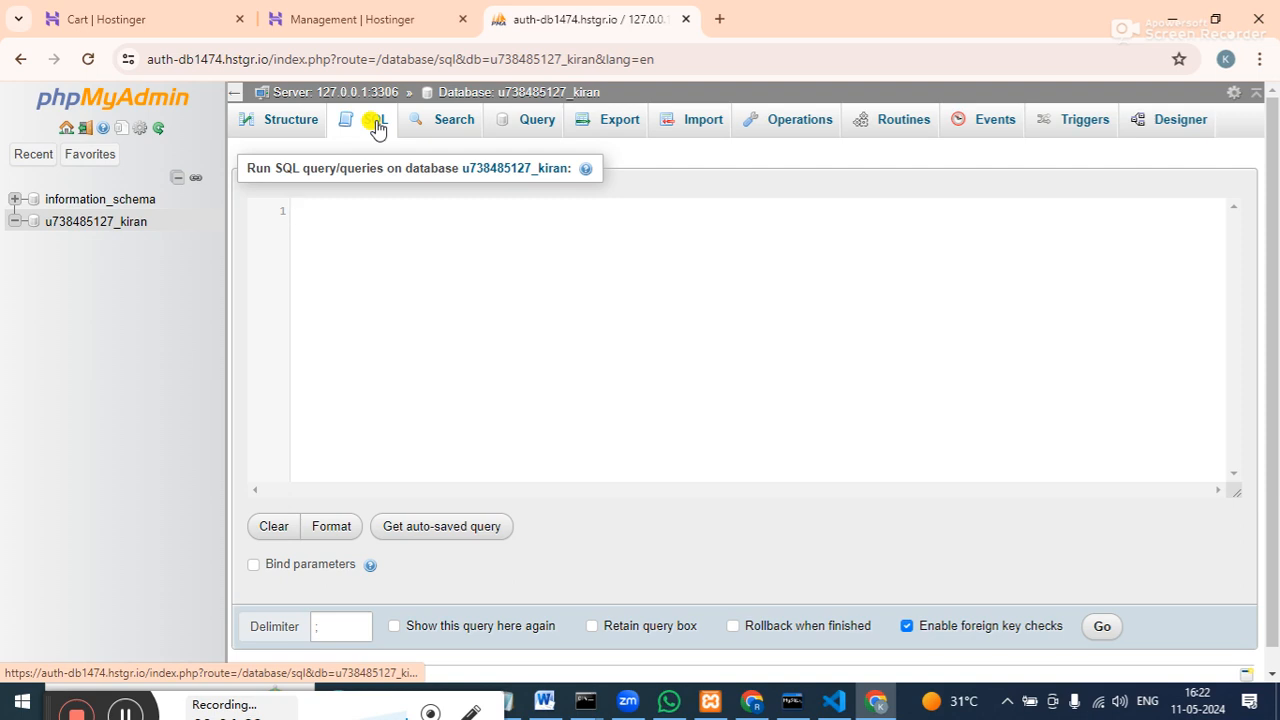
Type the query start 'CREATE TABLE STUDENT(NAME VARCHAR(30),COURSE VARCHAR', fixing typos.
type("CRE")
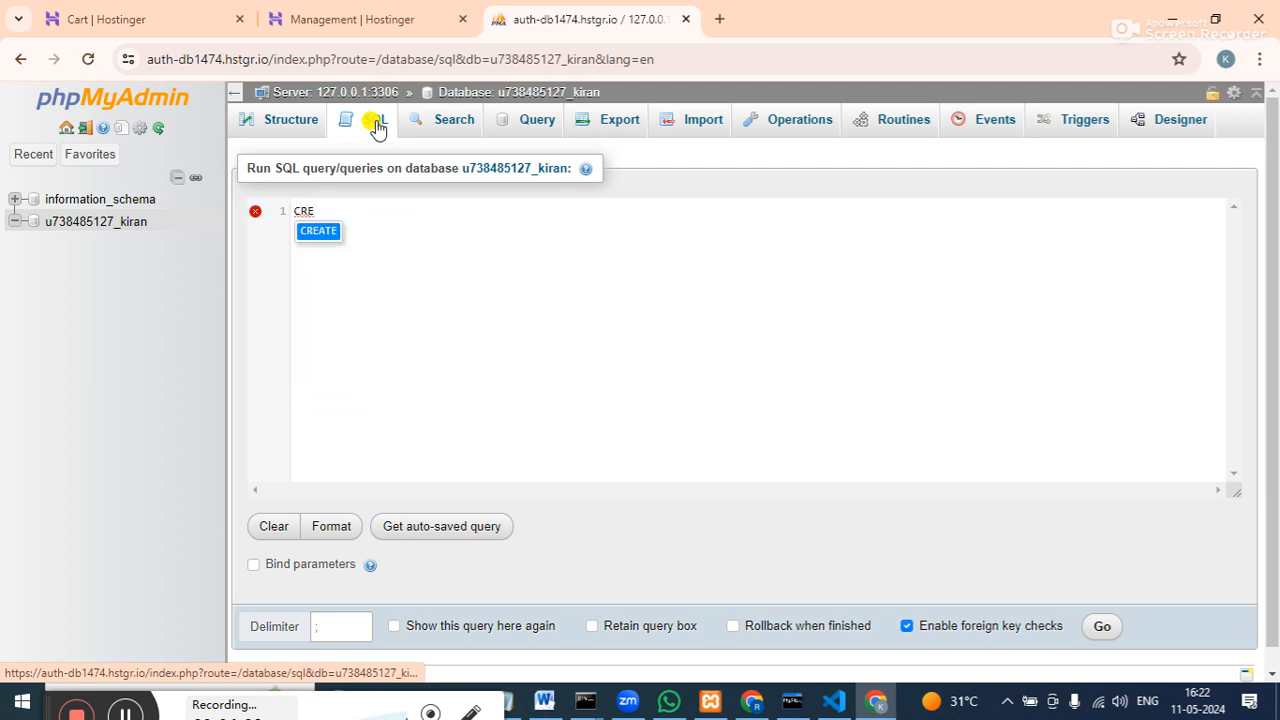
type("ATE ")
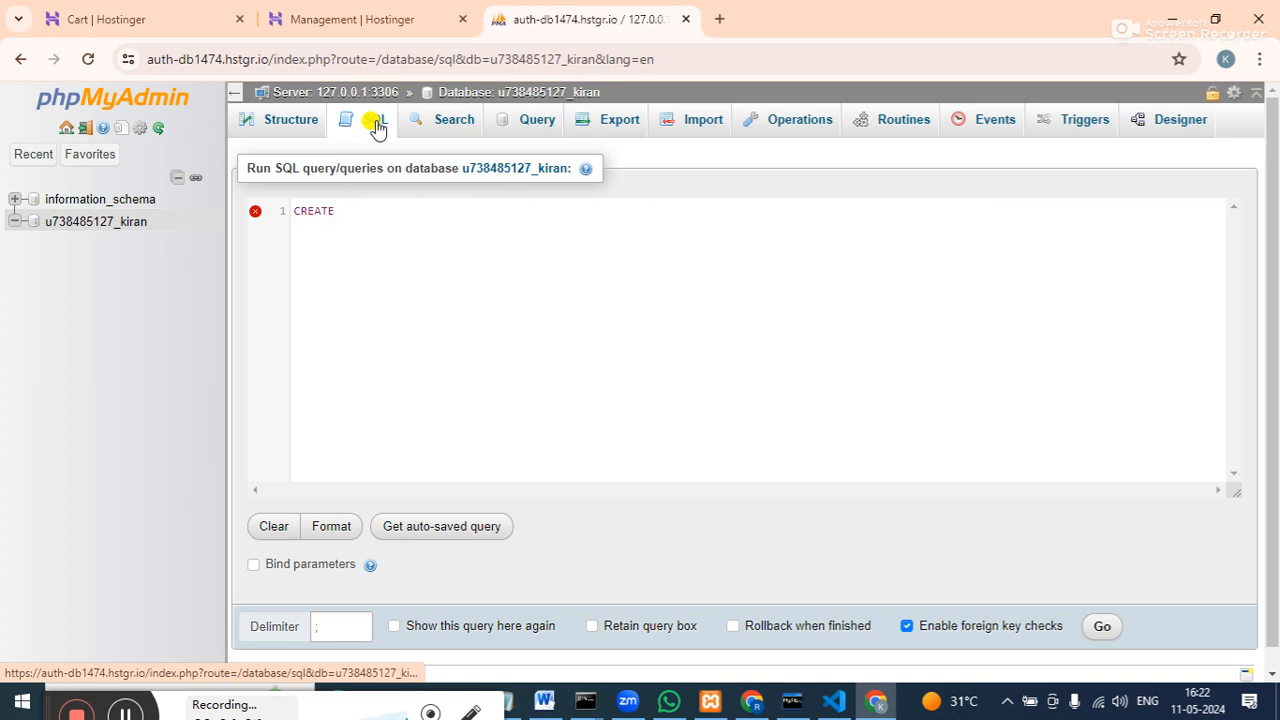
type("TA")
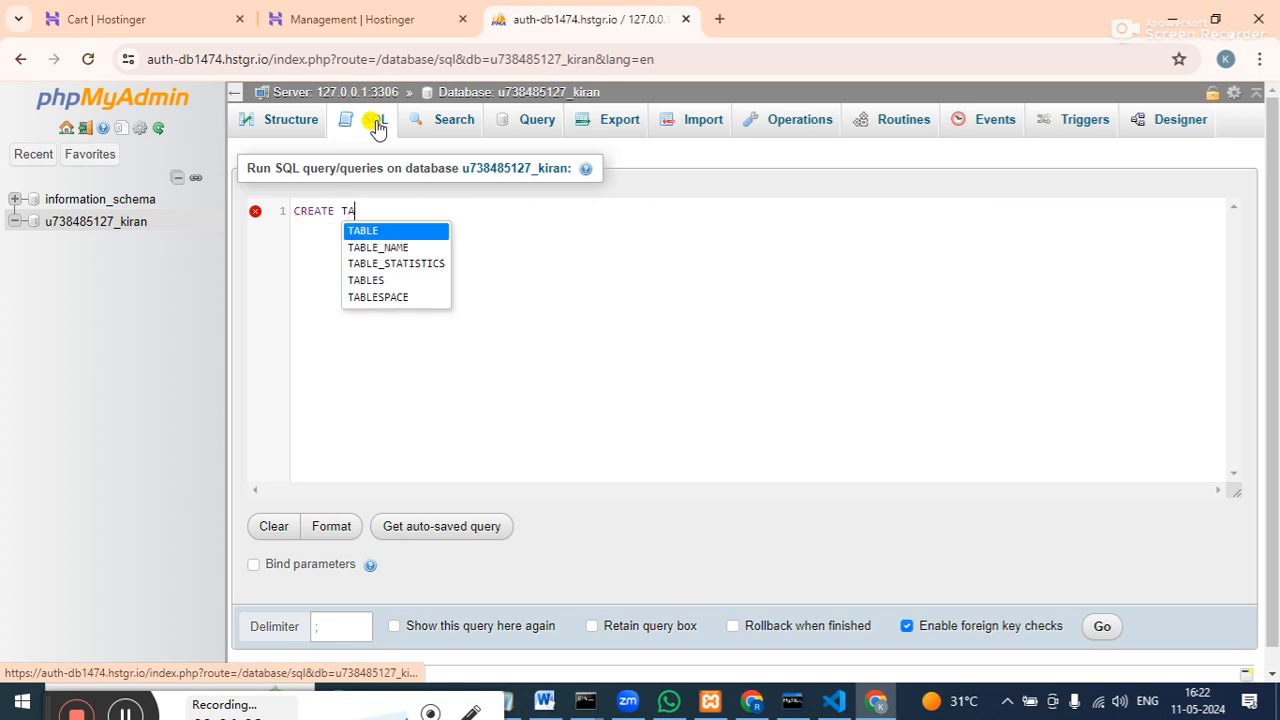
type("BLES")
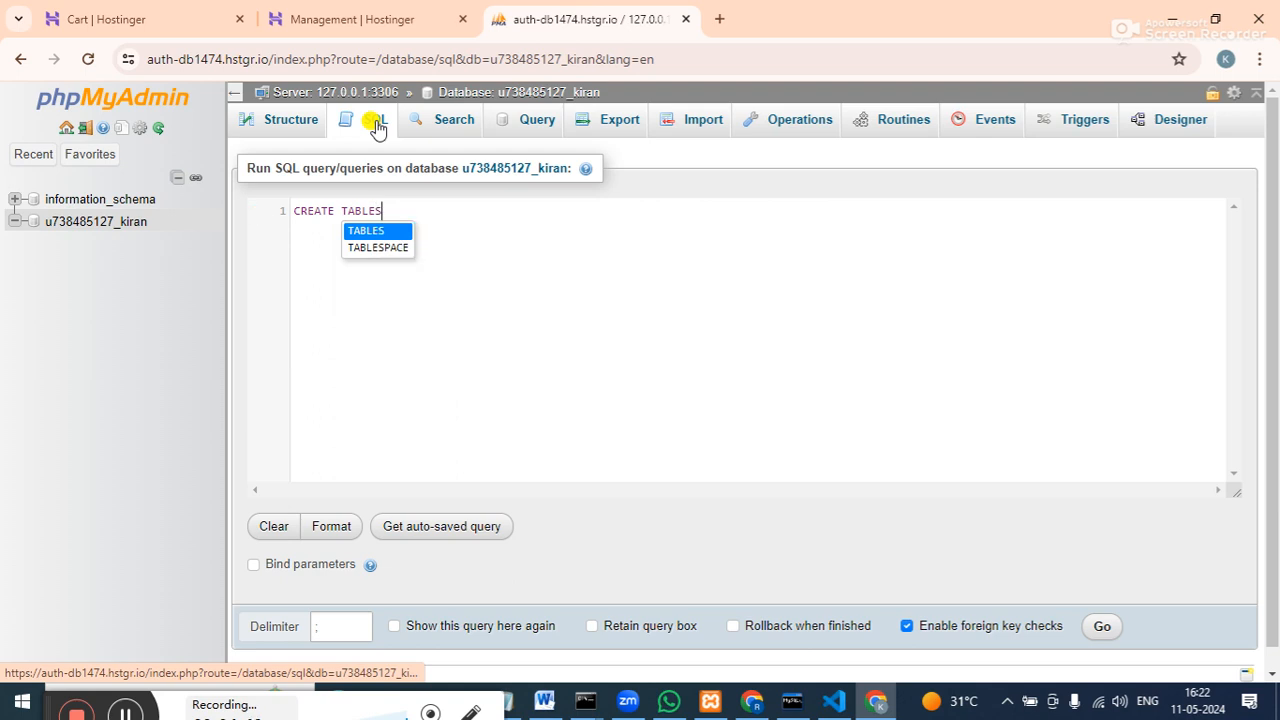
key("BackSpace")
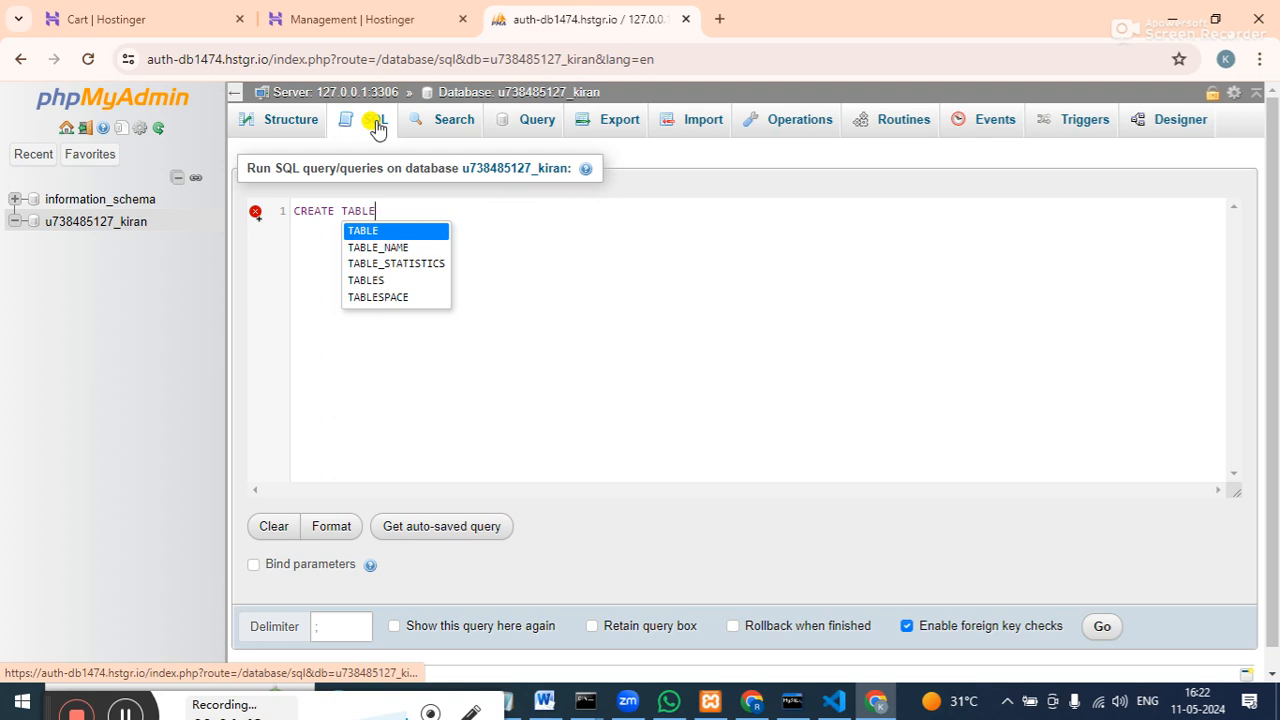
type("STU")
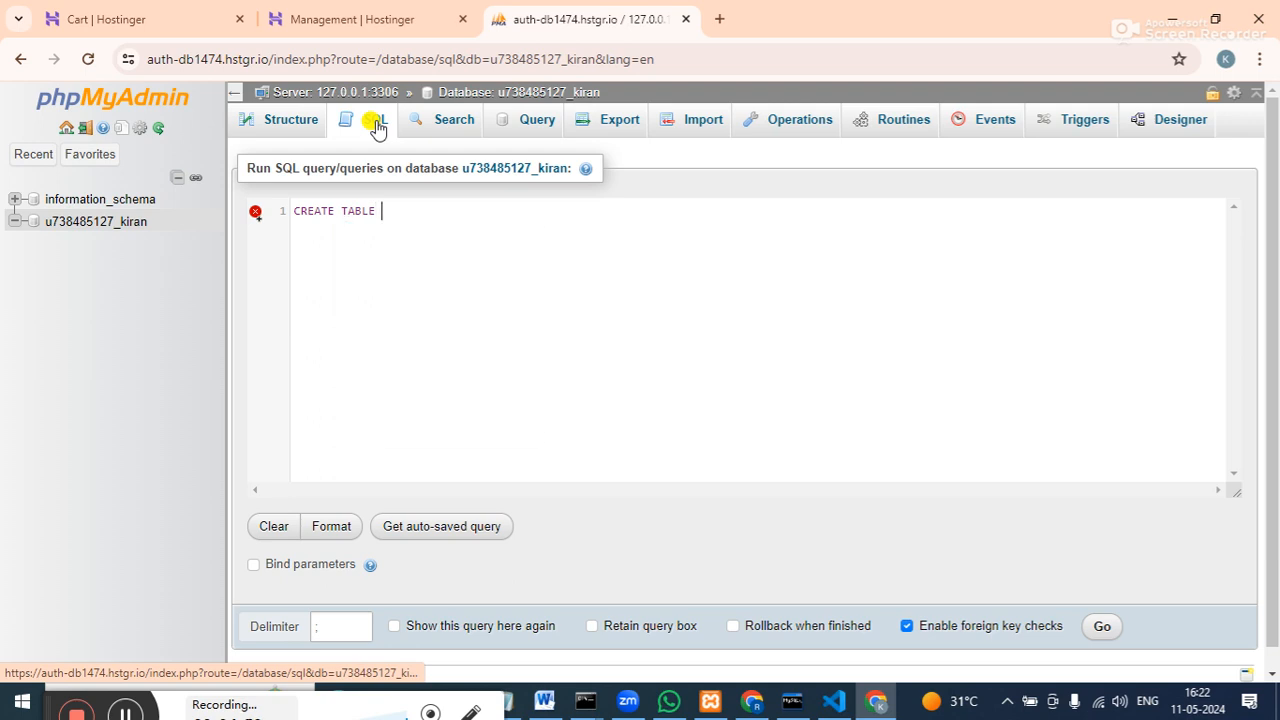
type("DENT(NAME VARCHAR")
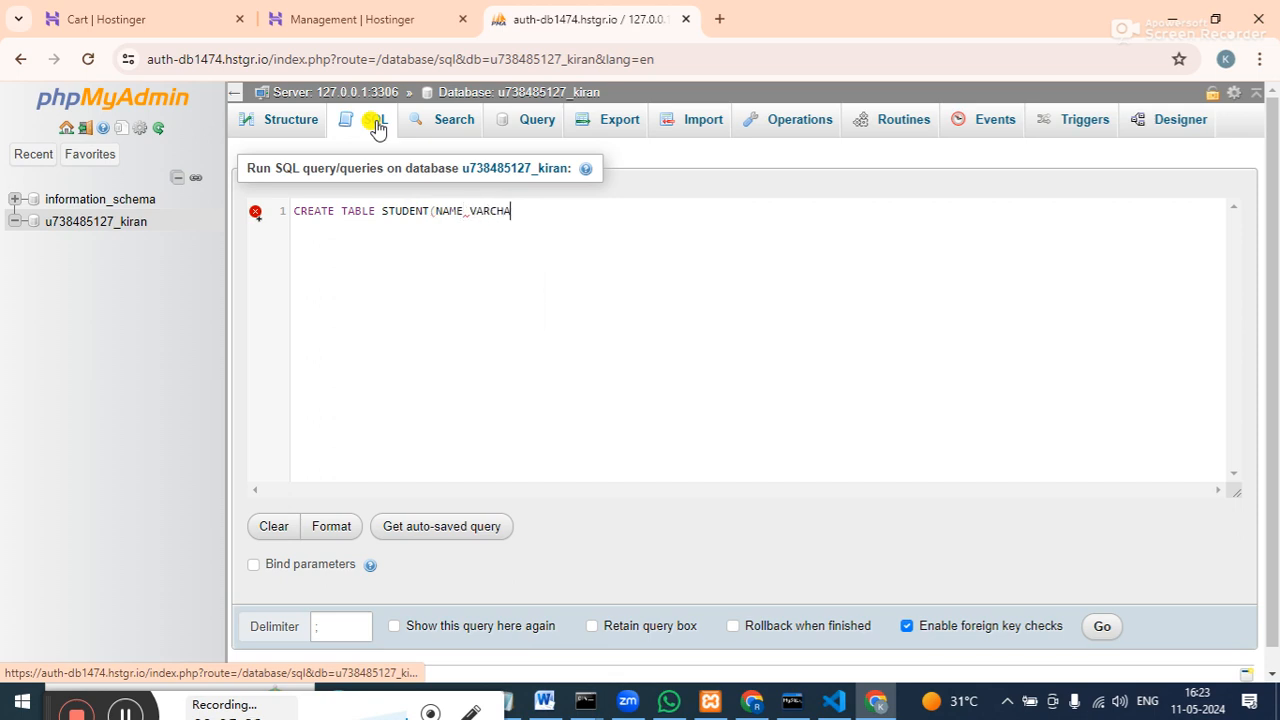
type("(30),CO")
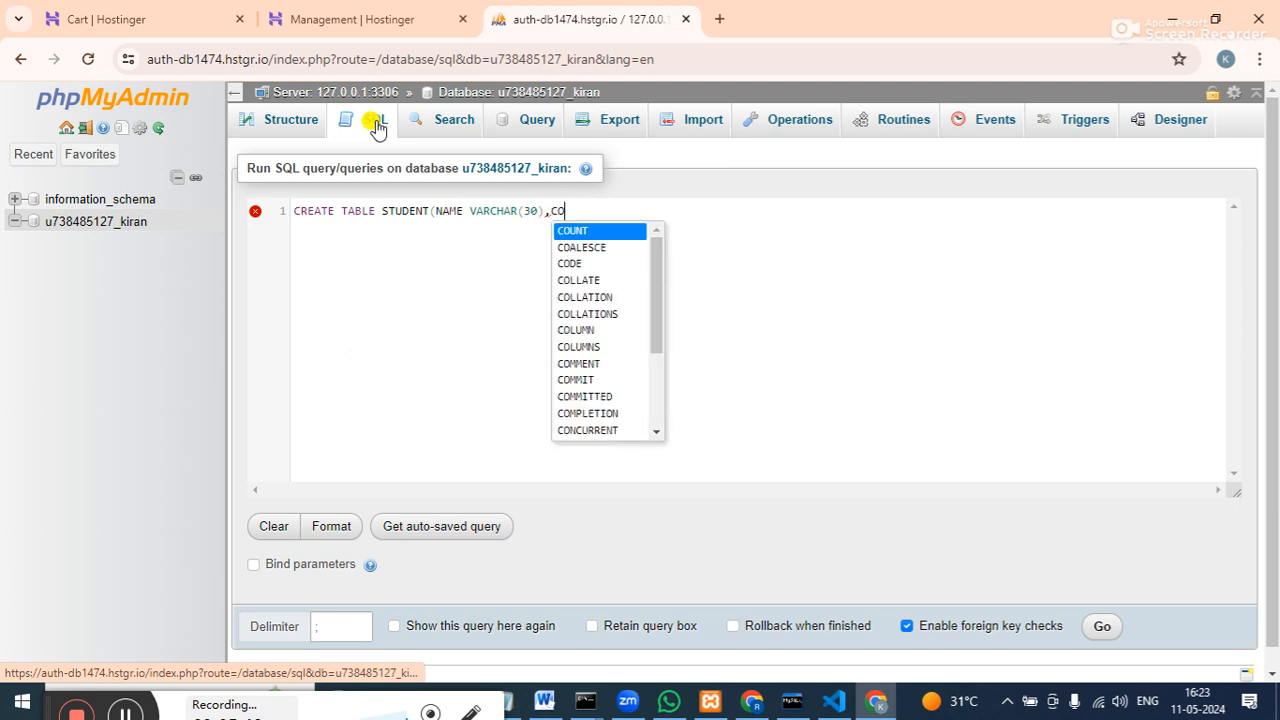
type("URSE")
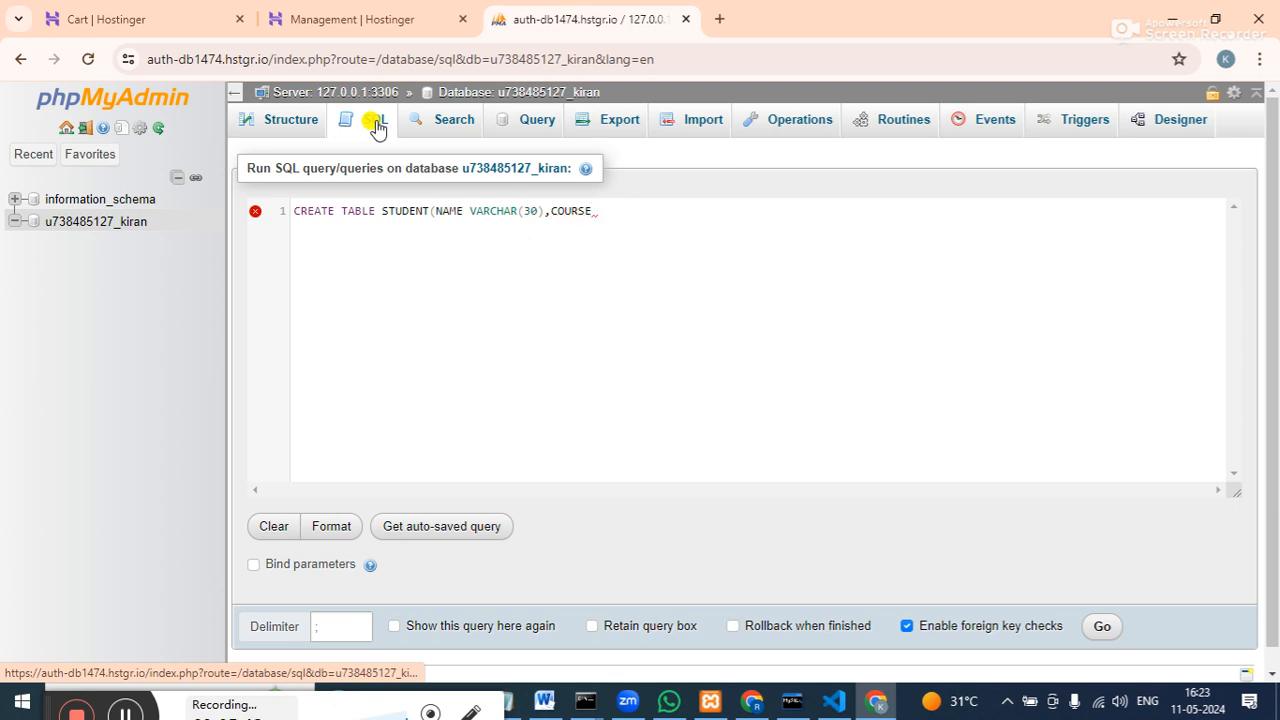
key("BackSpace")
type("VARCHAR")
Complete the query with COURSE VARCHAR(30) and PHONE VARCHAR(11), closing with ');'.
left_click(592, 212)
left_click(655, 207)
left_click(649, 211)
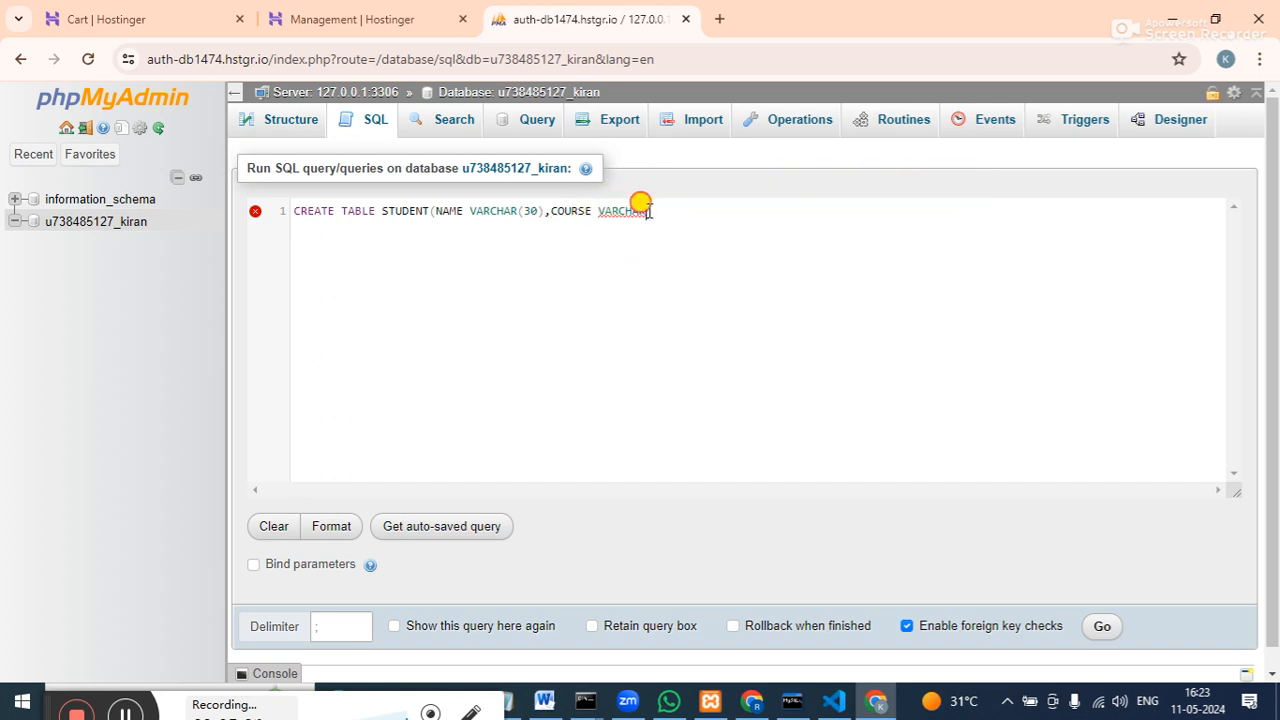
type("(30),PHONE")
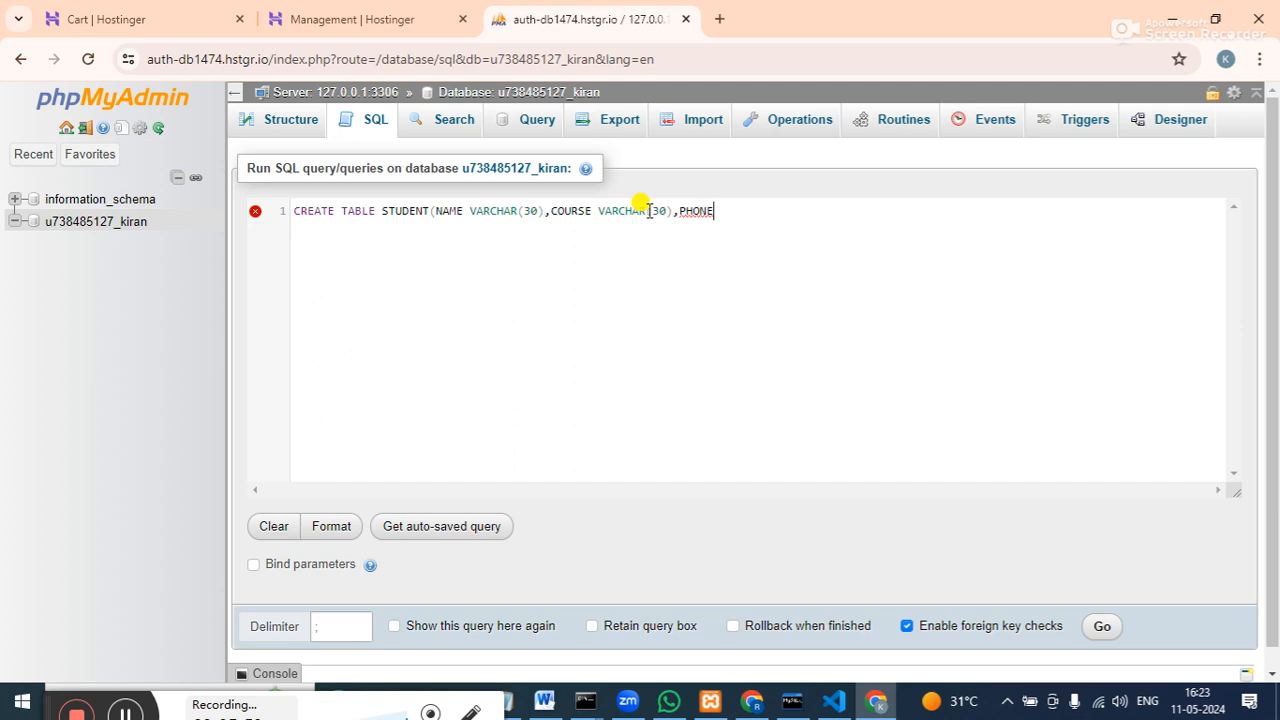
type("VARCHA")
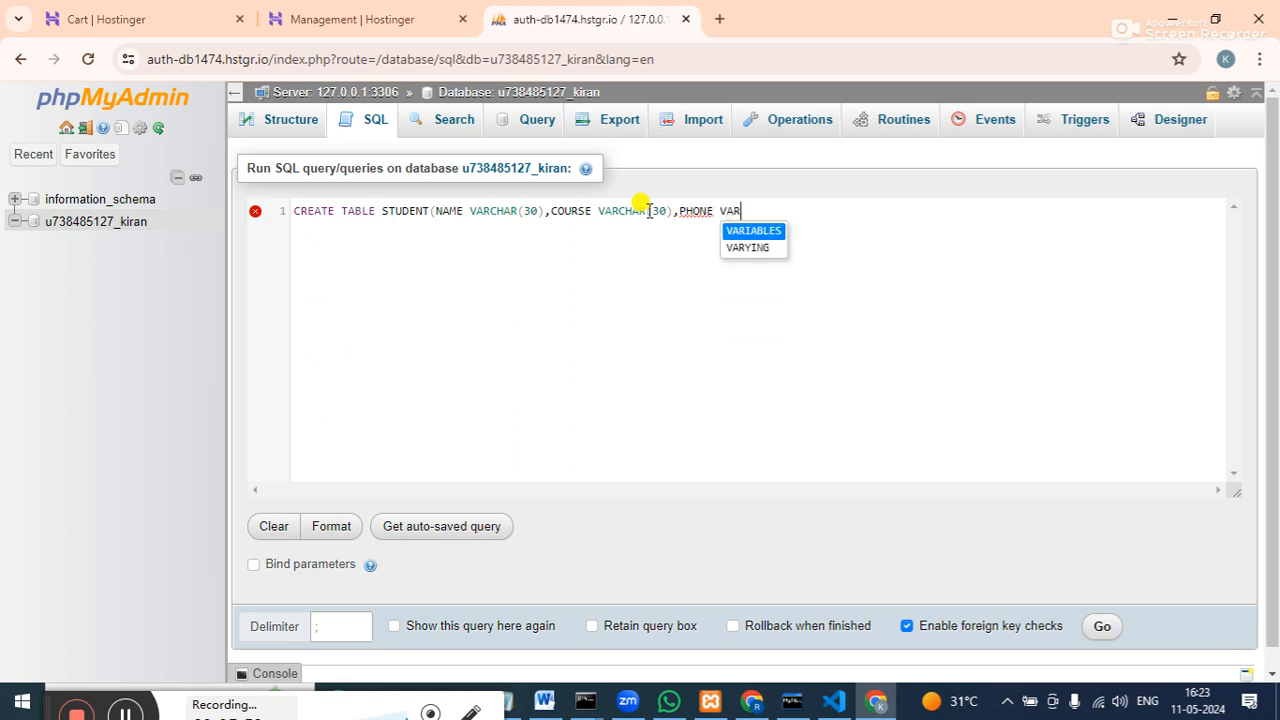
type("R(")
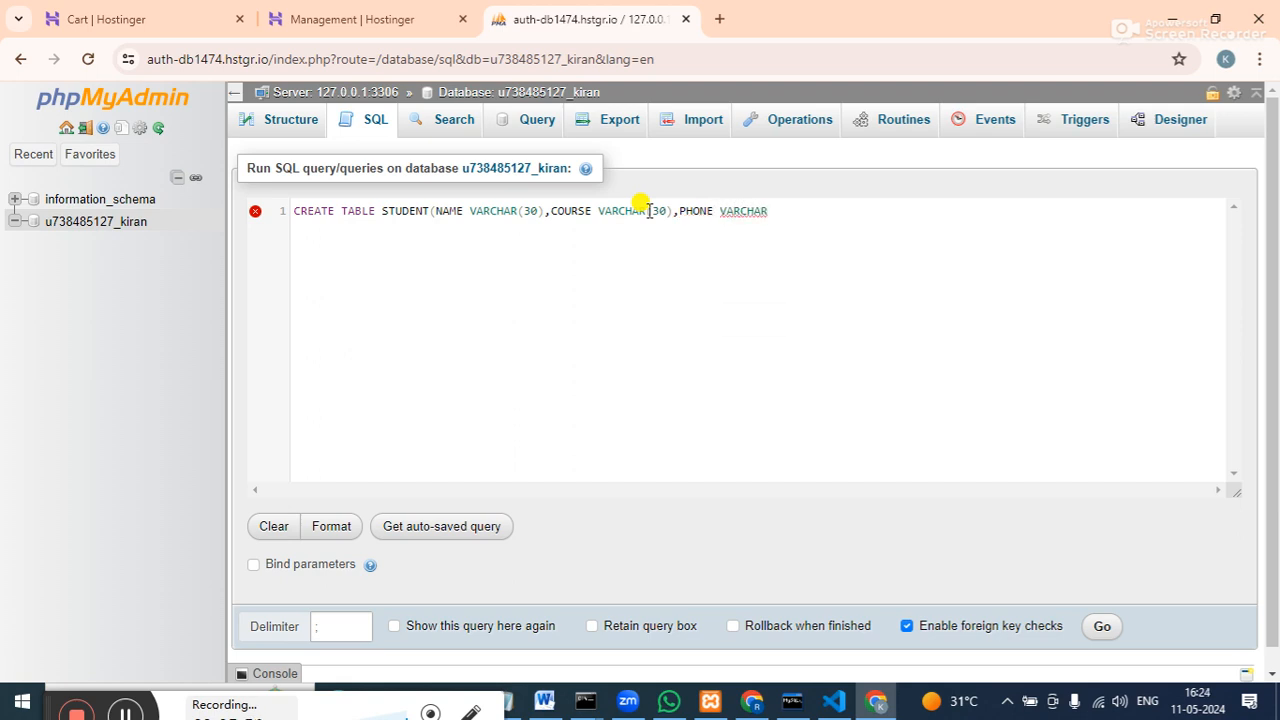
type("11)")
type(")")
type(",")
key("BackSpace")
type(";")
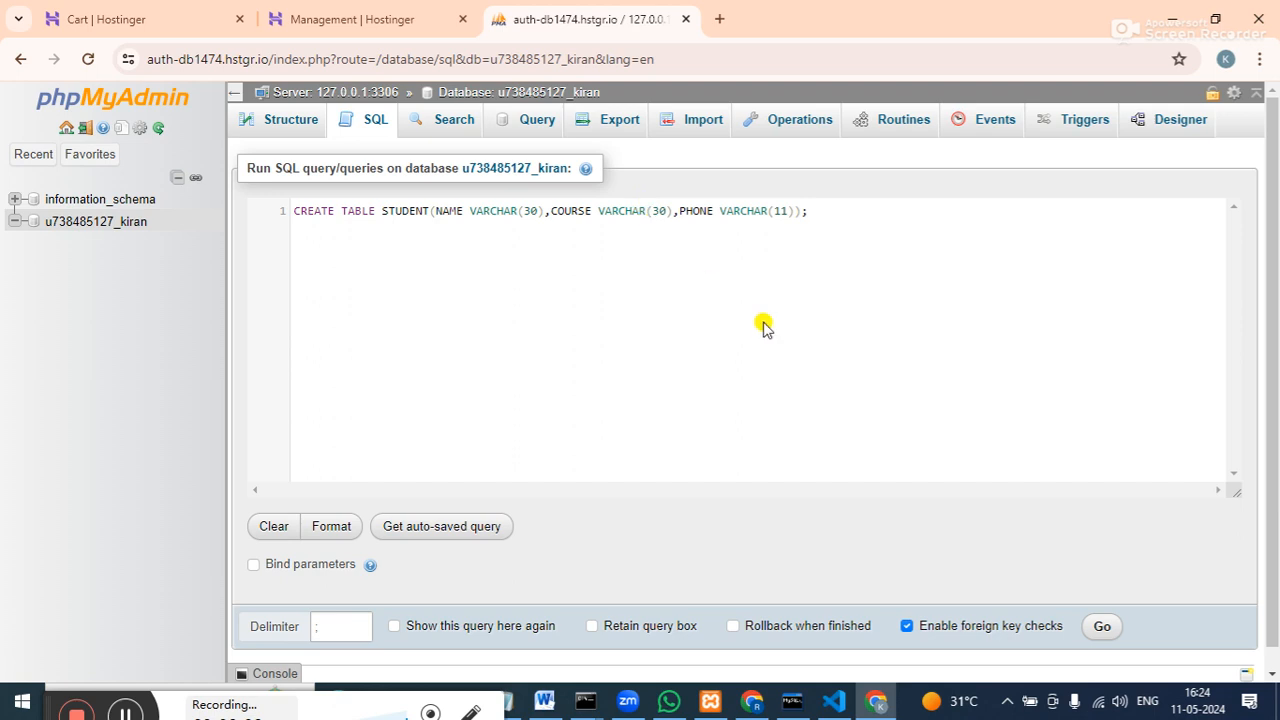
Run the CREATE TABLE query and browse the new STUDENT table.
left_click(1101, 626)
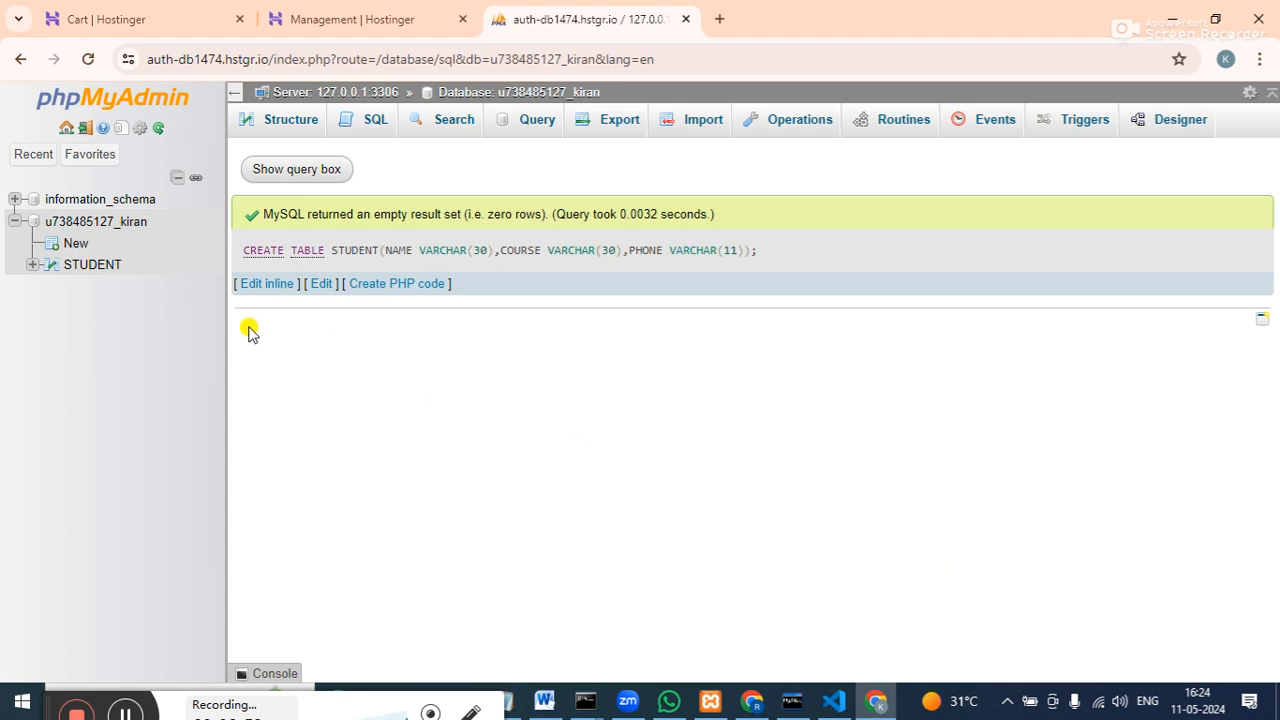
left_click(110, 266)
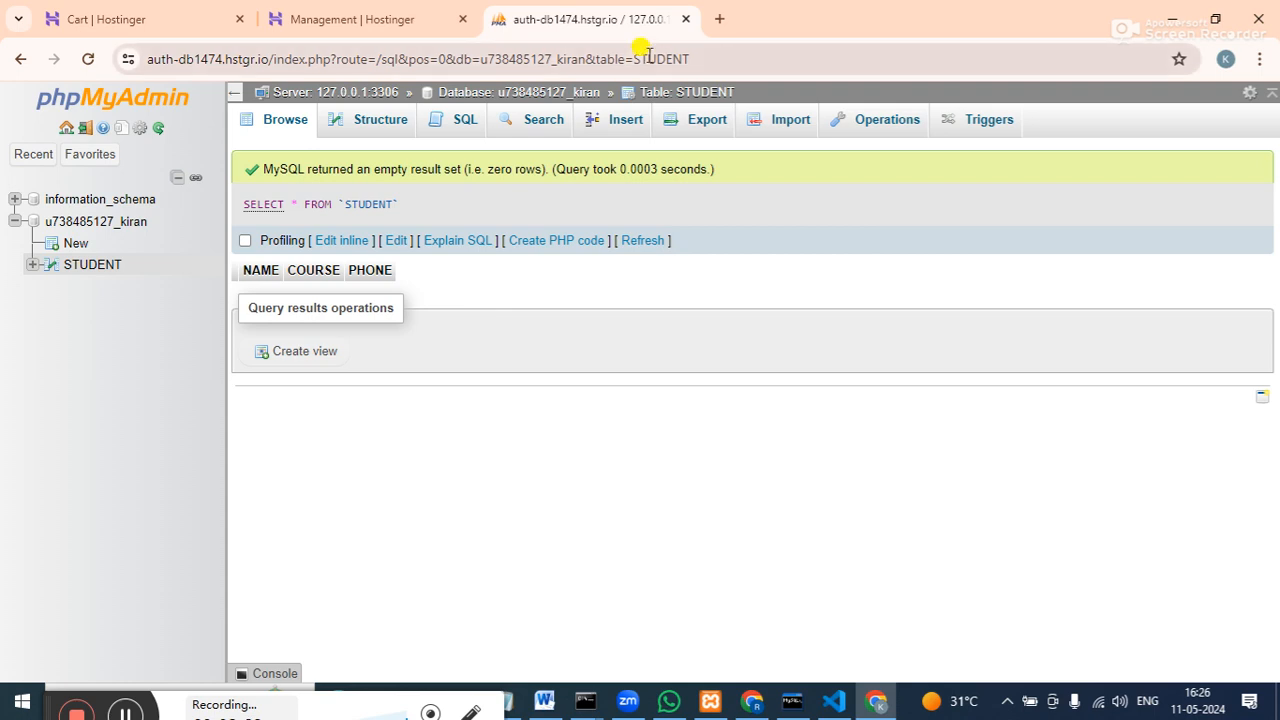
Run a SELECT on STUDENT without 'WHERE 1' to confirm it's empty, then return to Hostinger.
left_click(77, 265)
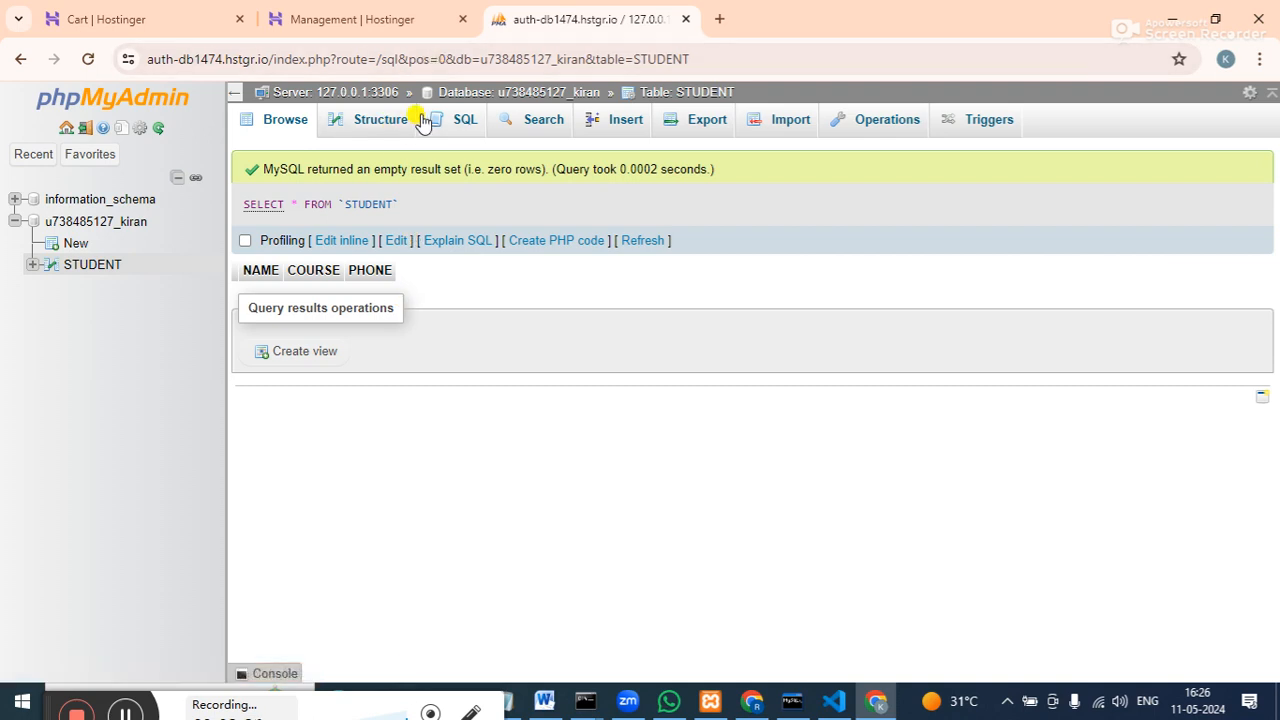
left_click(455, 119)
left_click(514, 211)
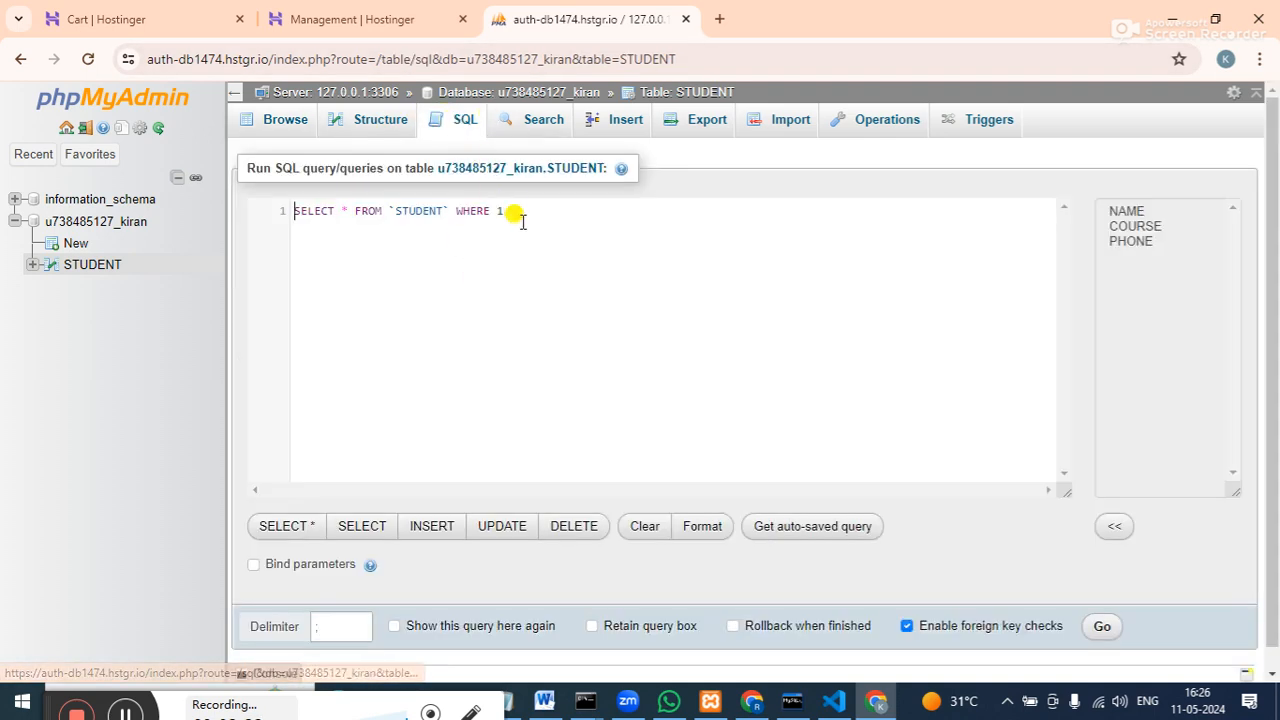
key("BackSpace")
key("BackSpace")
key("BackSpace")
key("BackSpace")
key("BackSpace")
key("BackSpace")
key("BackSpace")
key("BackSpace")
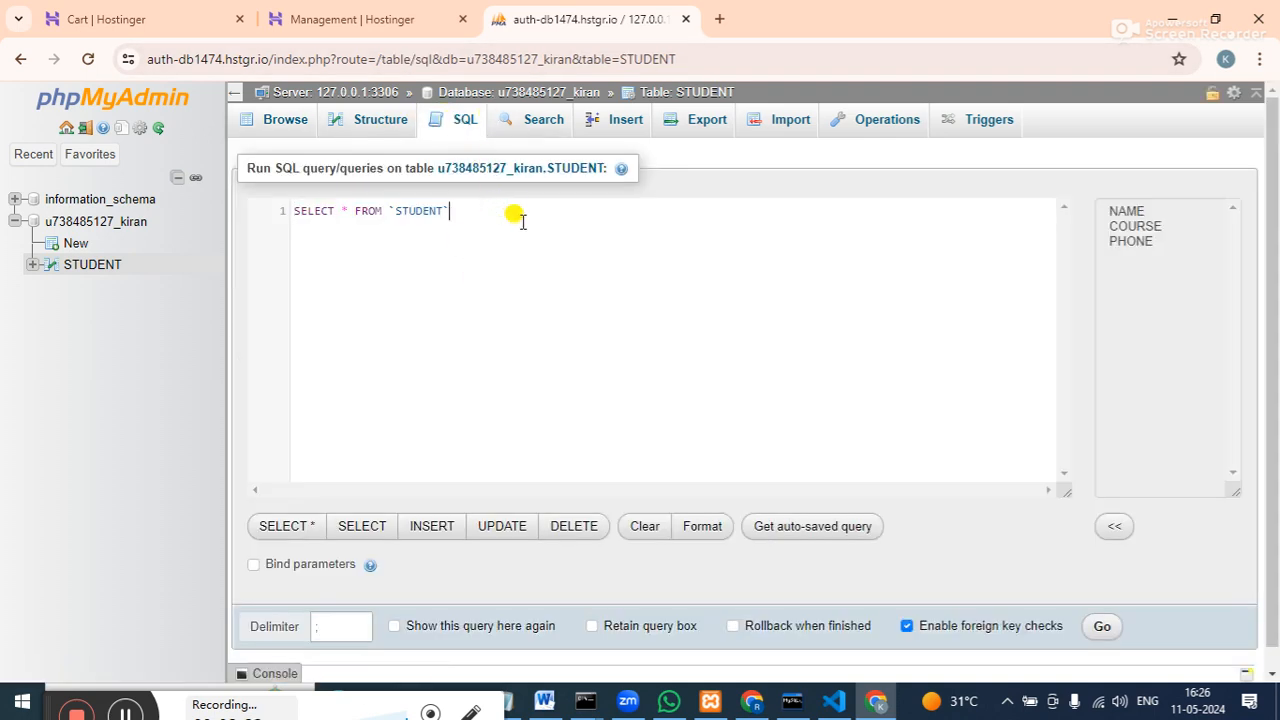
type(";")
key("ctrl+Return")
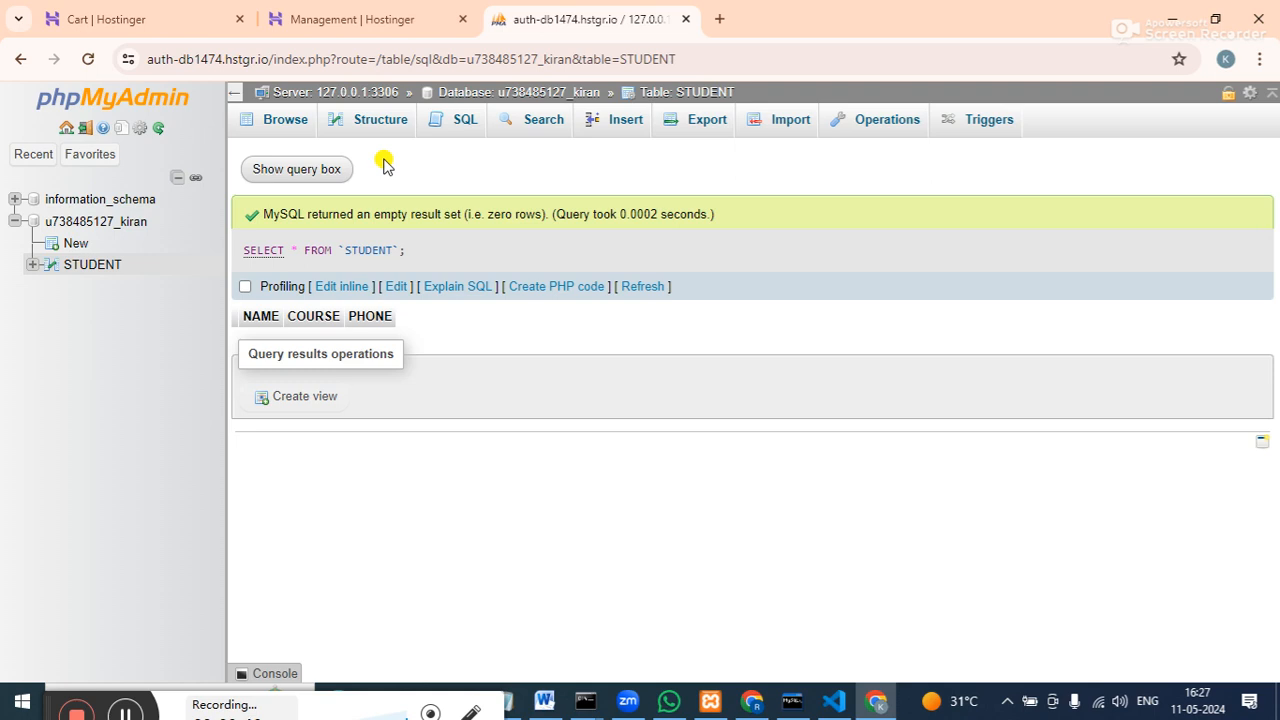
left_click(385, 12)
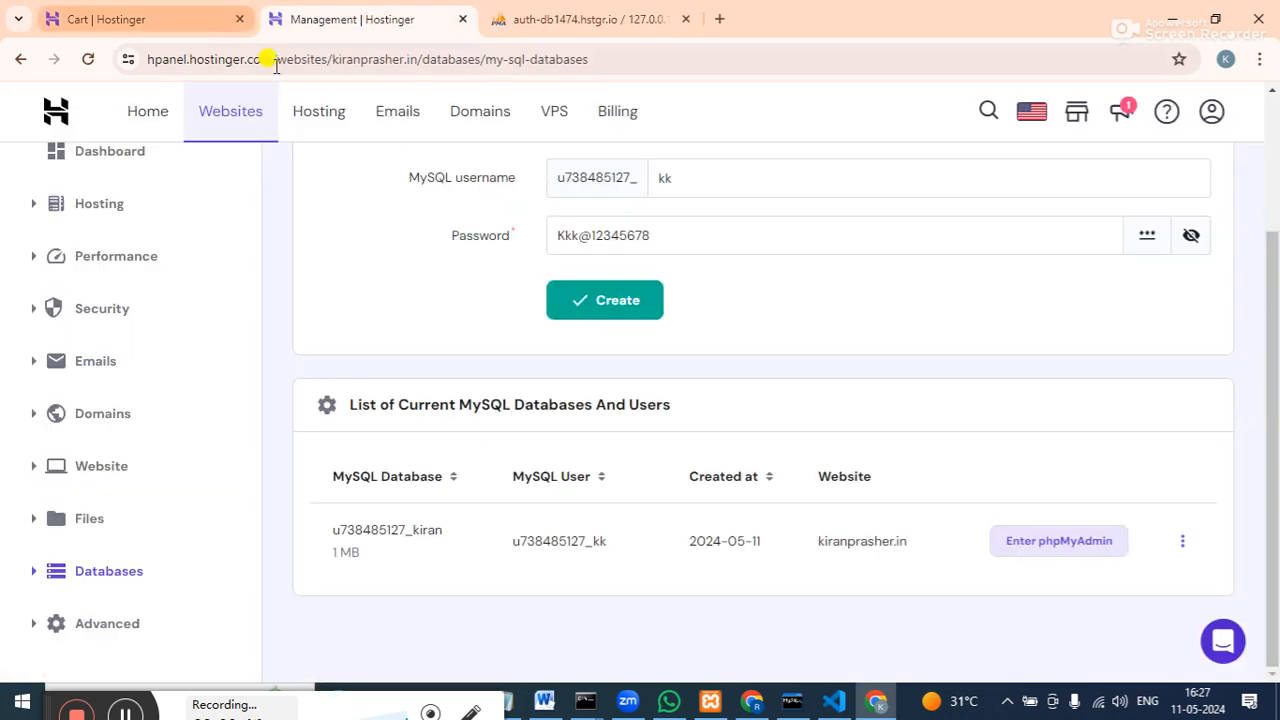
left_click_drag(1268, 405, 1265, 171)
Leave the checkout page for the website Dashboard and launch File manager.
left_click(175, 27)
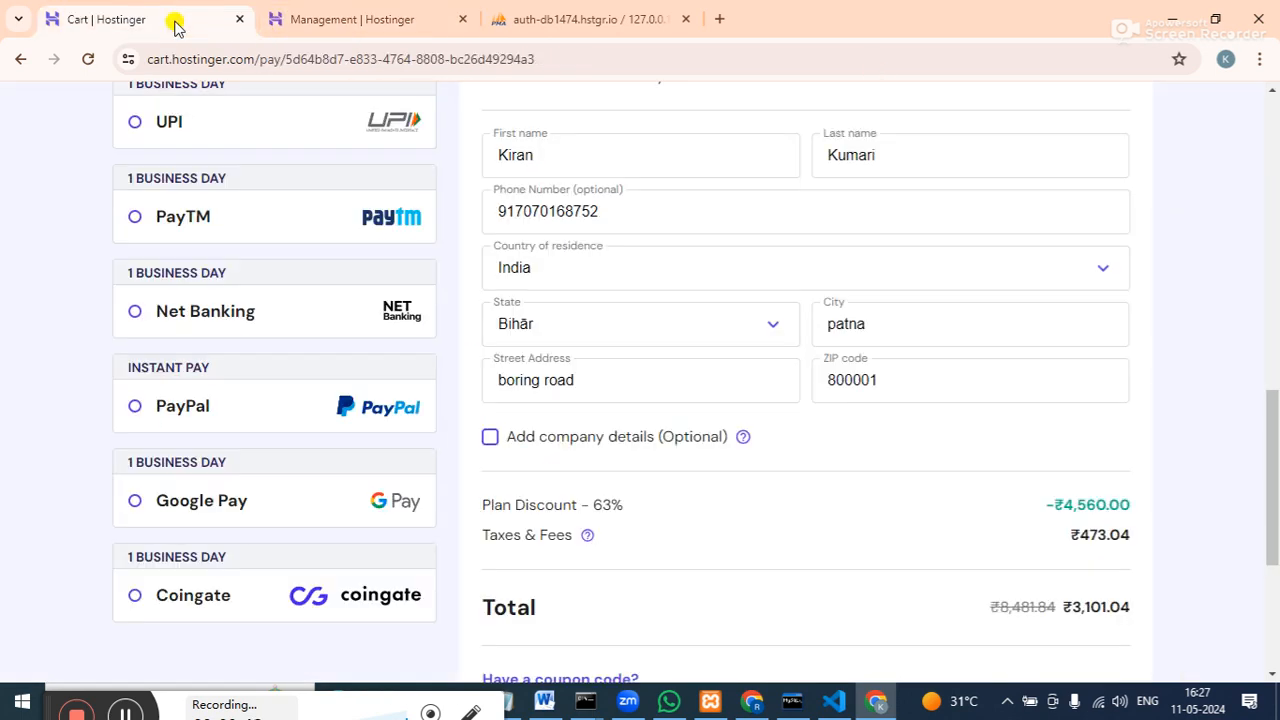
left_click(357, 30)
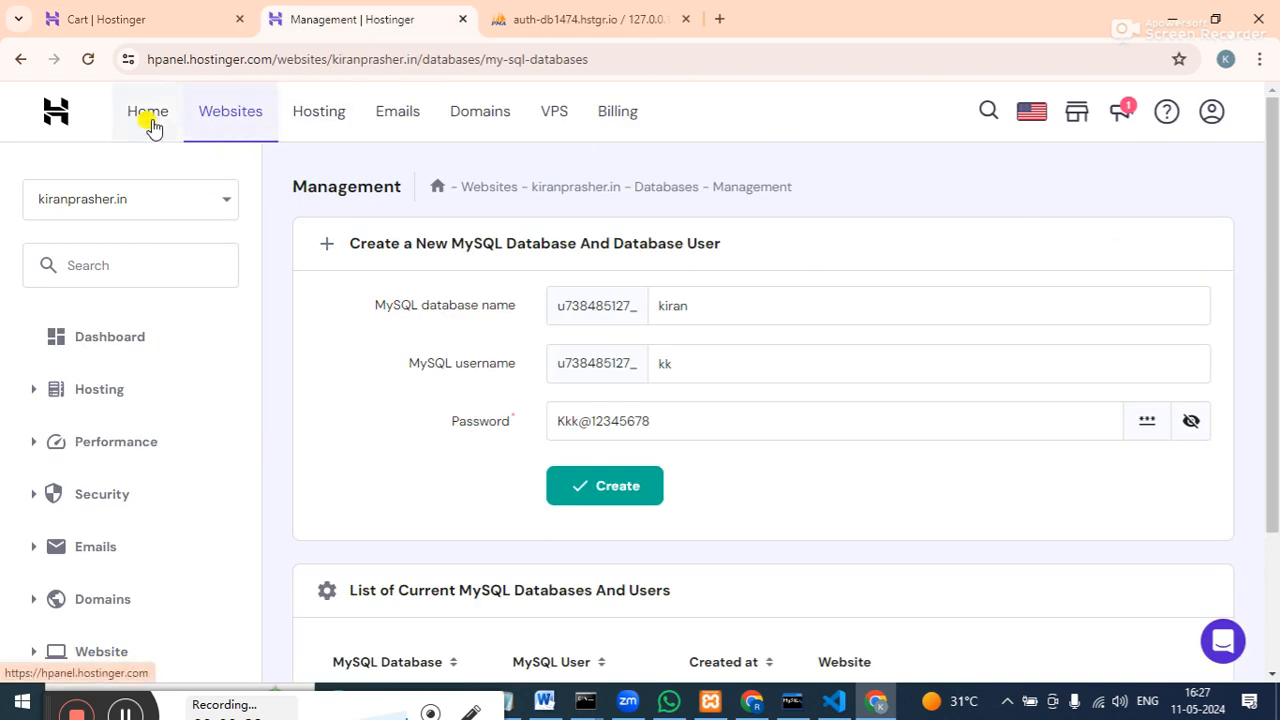
left_click(138, 350)
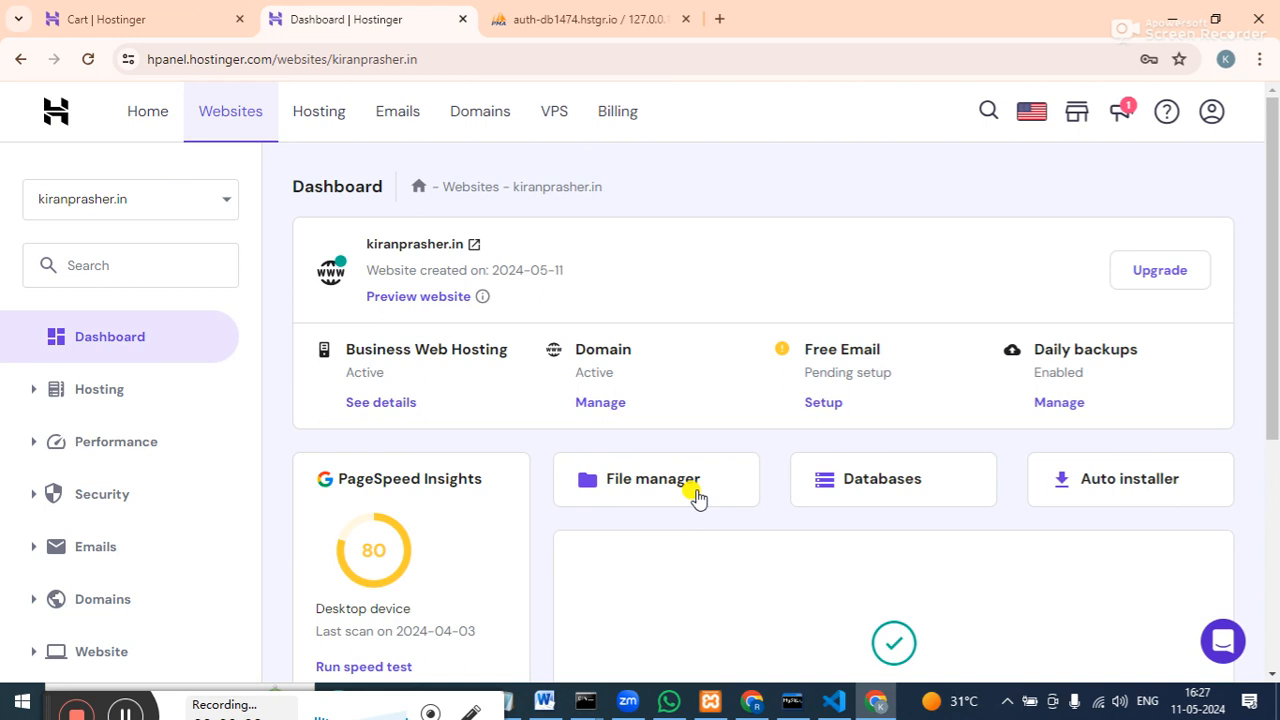
left_click(697, 497)
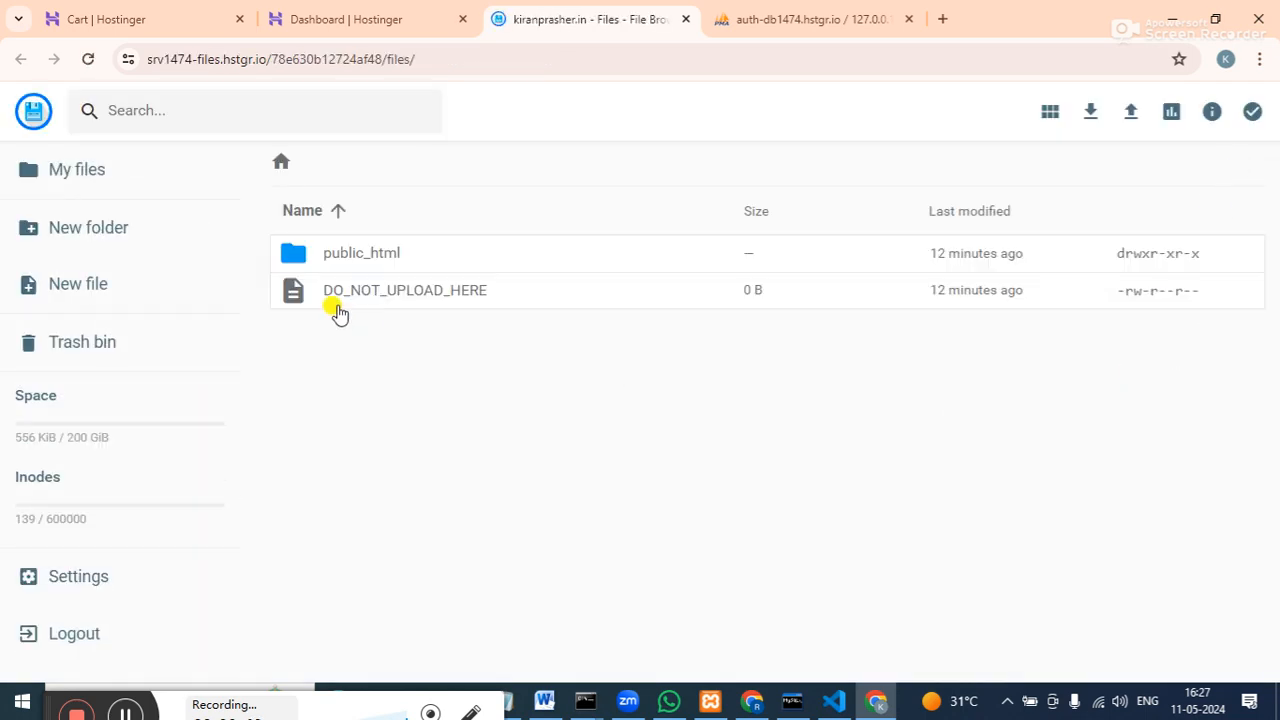
Enter public_html, dismiss the upload options, and open default.php in the editor.
left_click(393, 262)
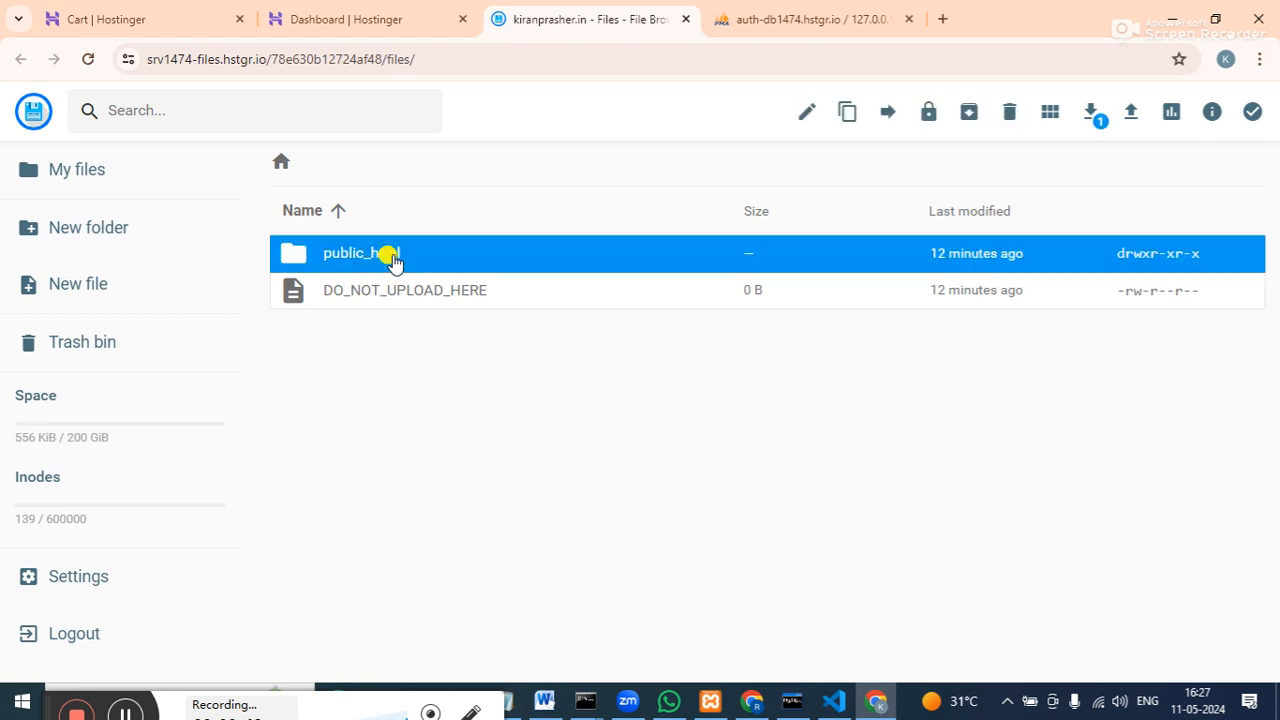
double_click(390, 258)
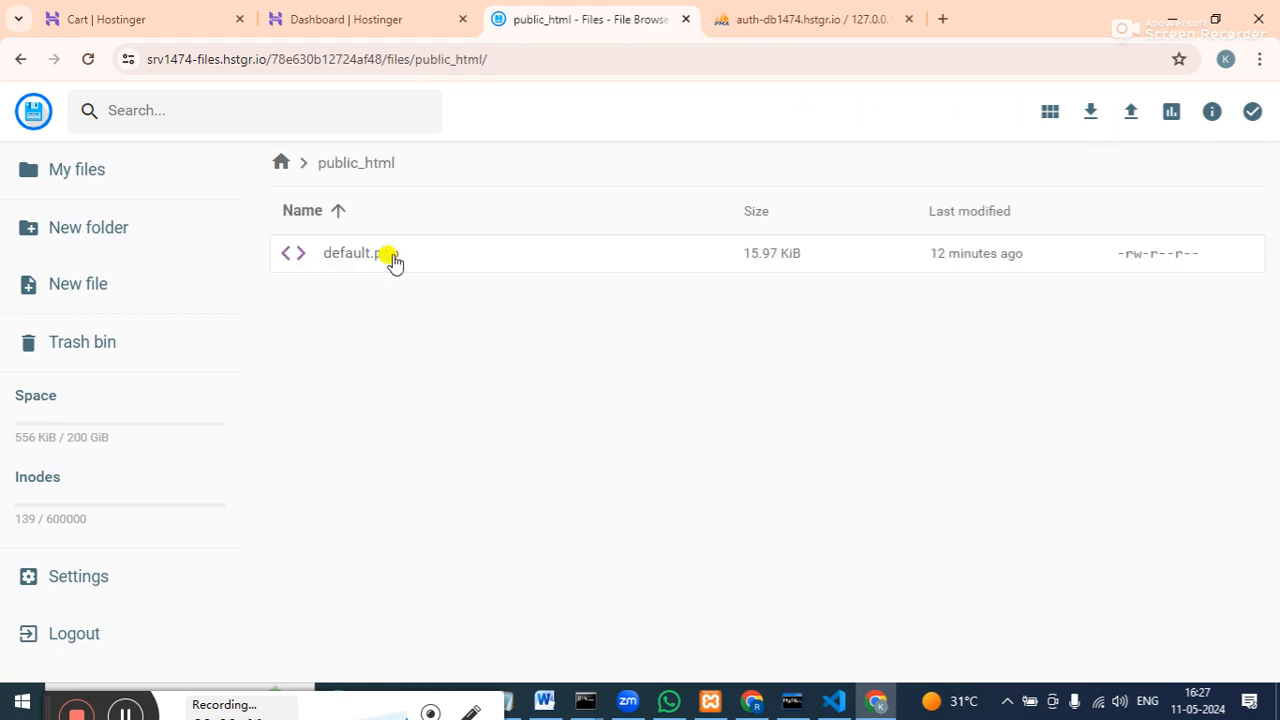
left_click(371, 266)
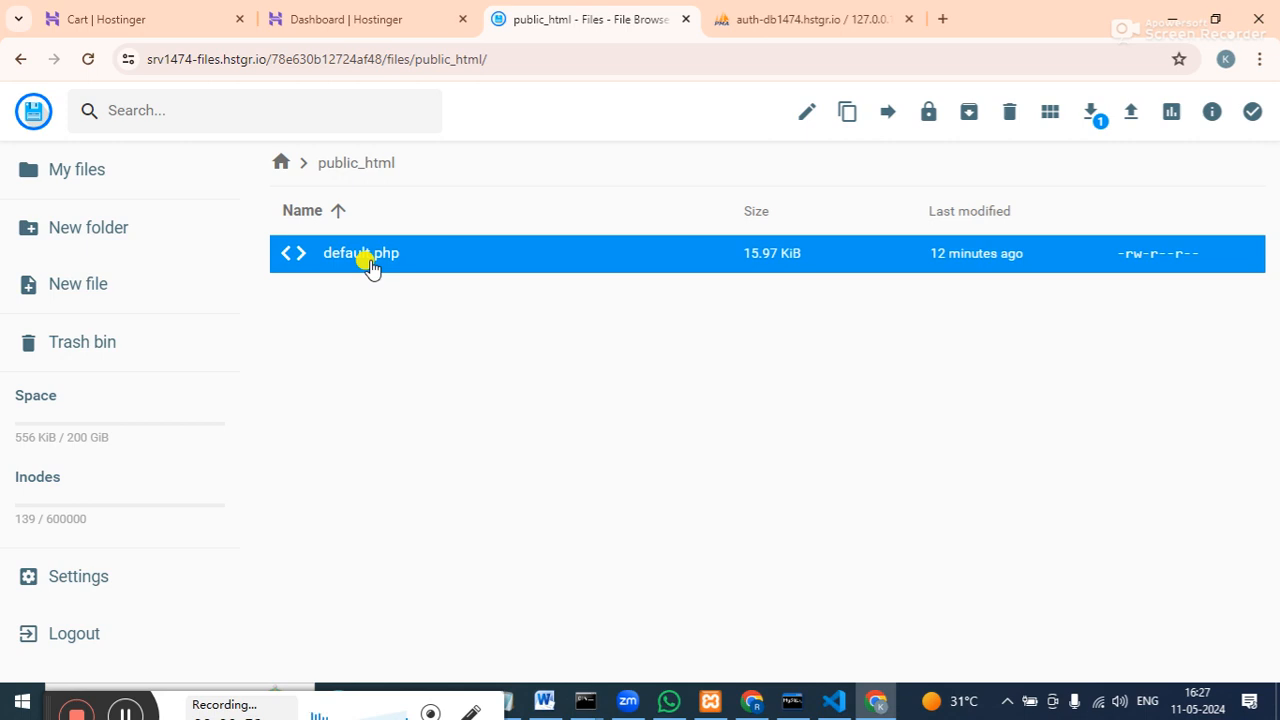
left_click(1129, 115)
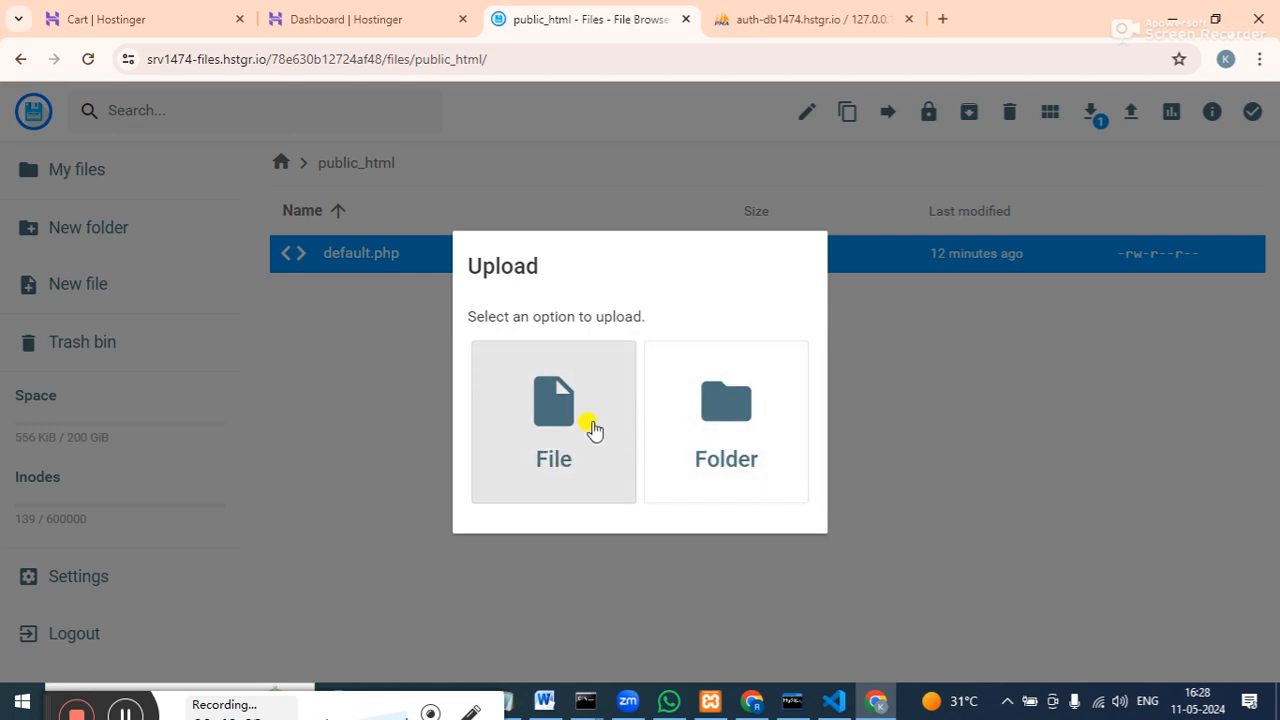
left_click(960, 427)
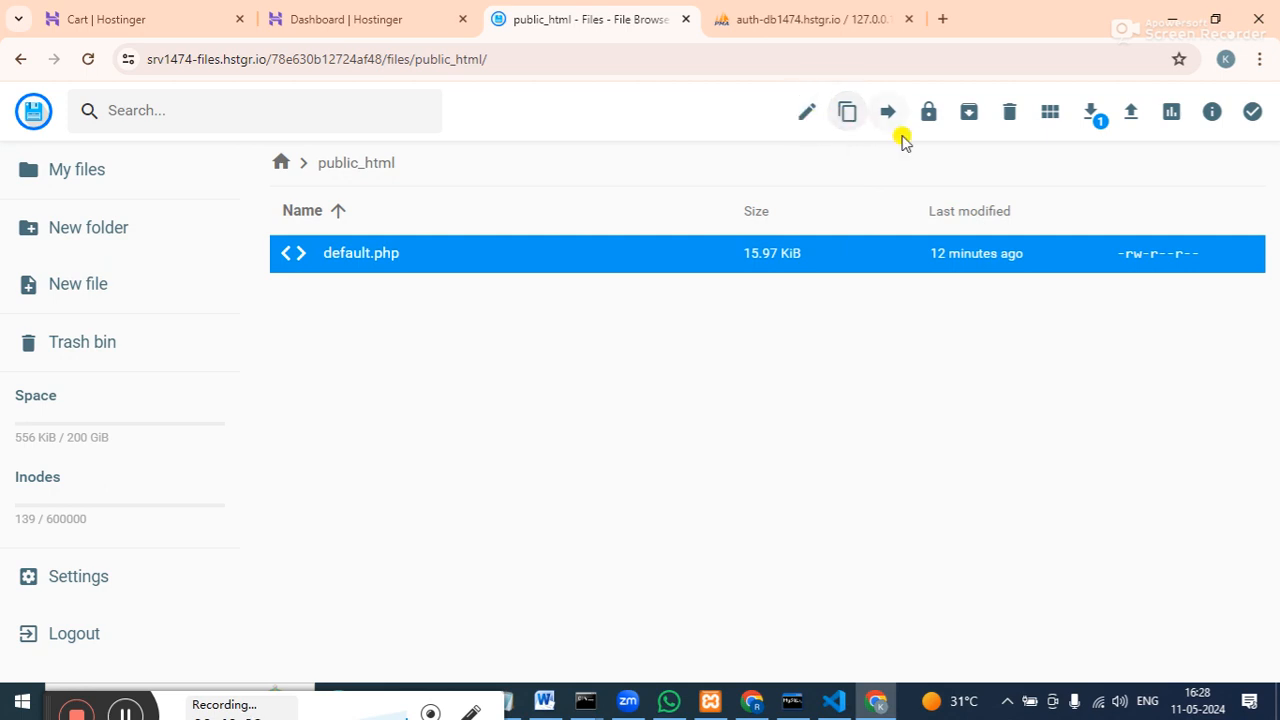
double_click(572, 265)
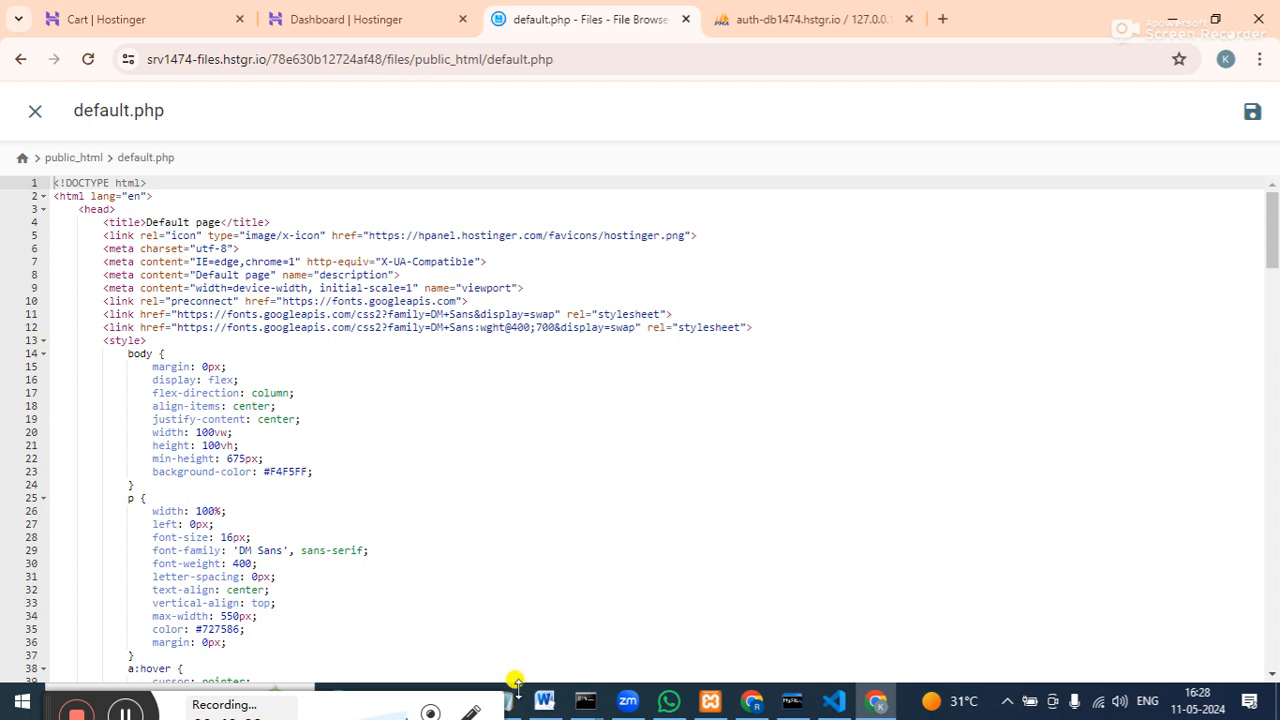
Select the entire default.php HTML source with Ctrl+A and erase it.
left_click_drag(1268, 251, 1274, 660)
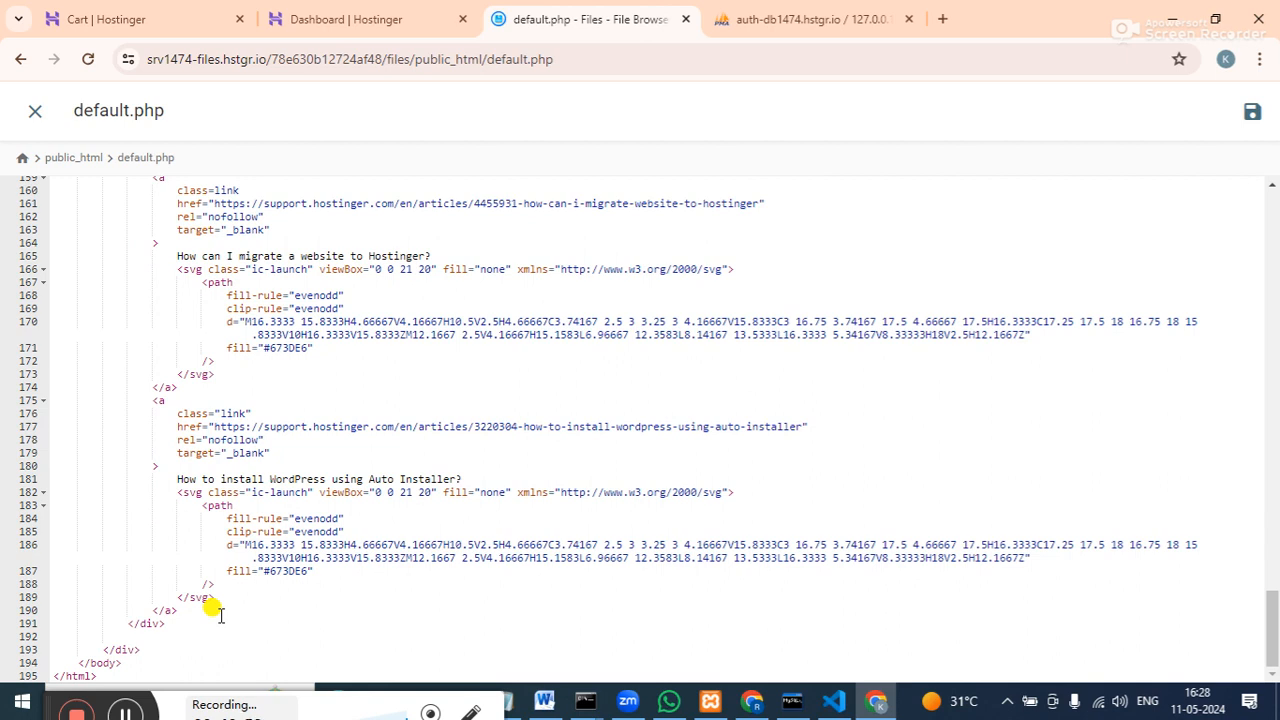
key("ctrl+a")
left_click(458, 479)
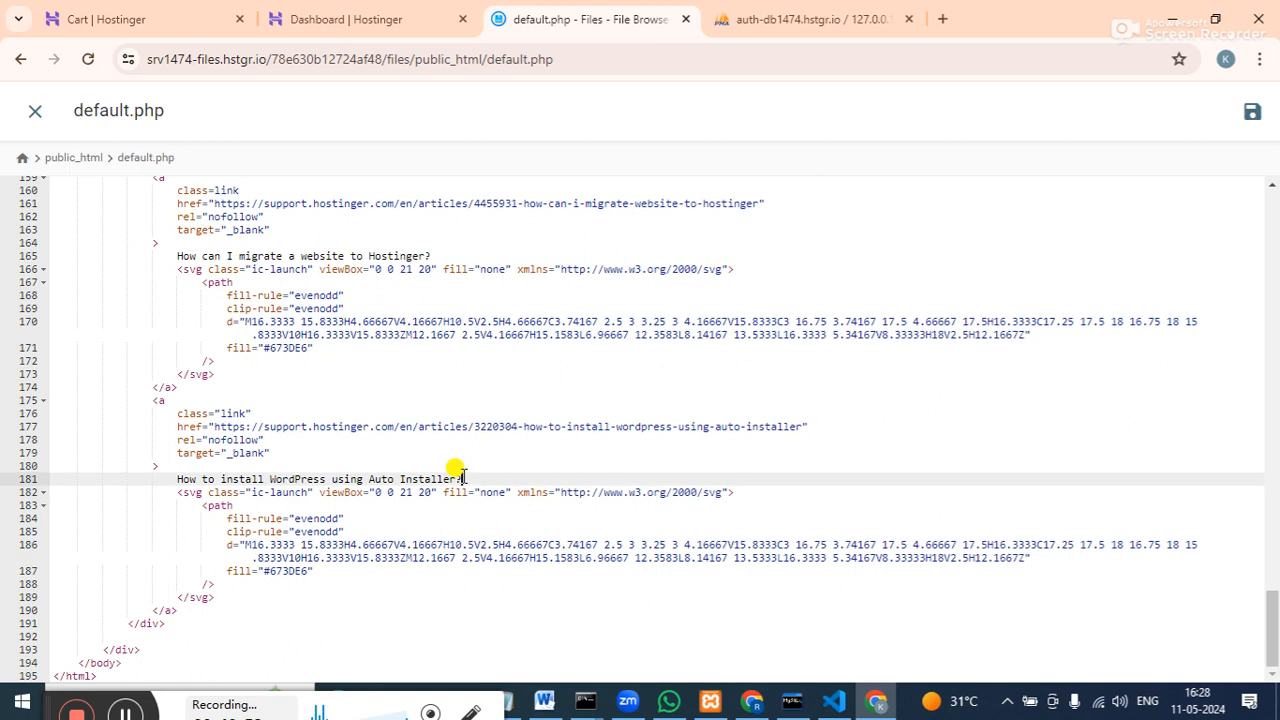
key("ctrl+a")
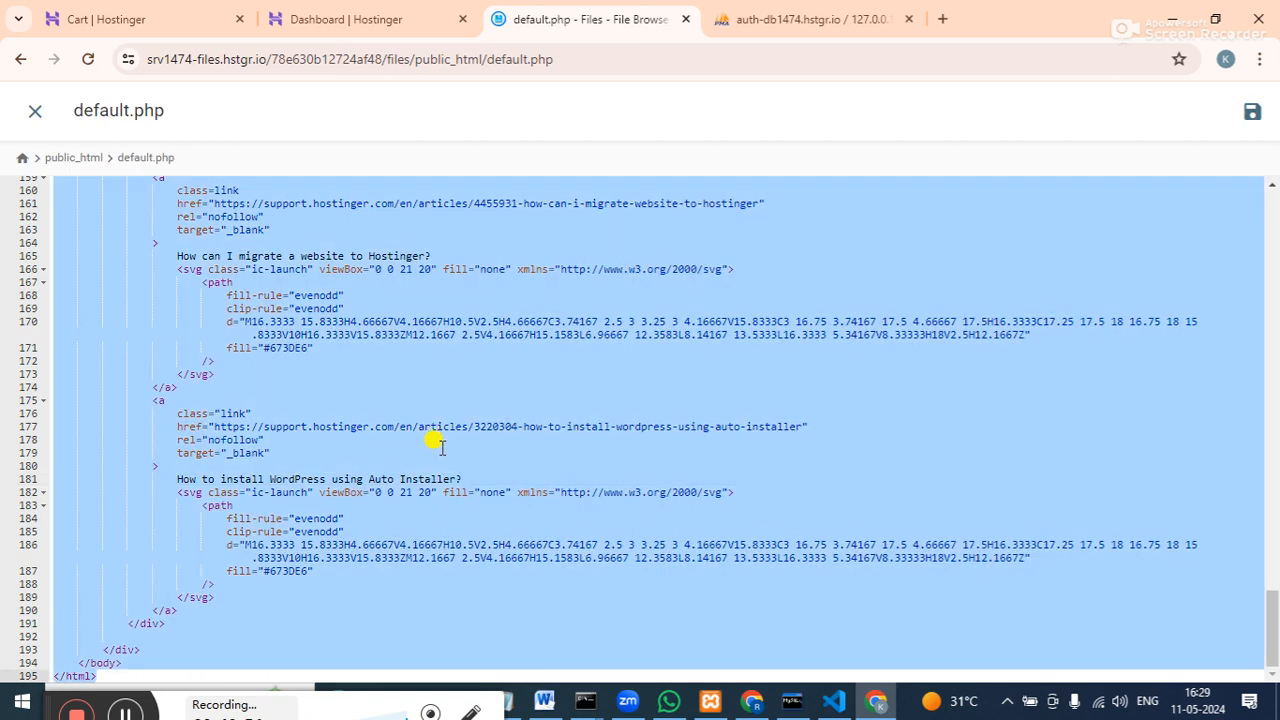
key("BackSpace")
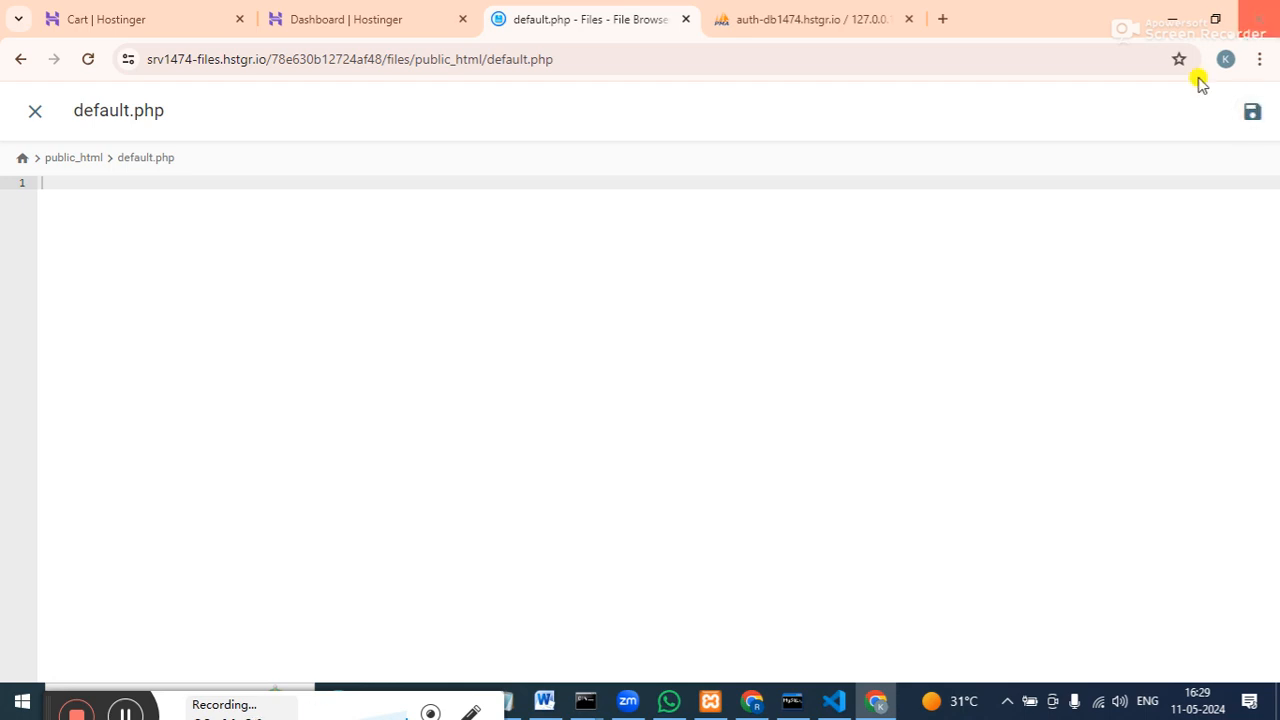
Load kiranprasher.in in a new Chrome tab, see it is blank, and return to default.php.
left_click(942, 19)
left_click(608, 58)
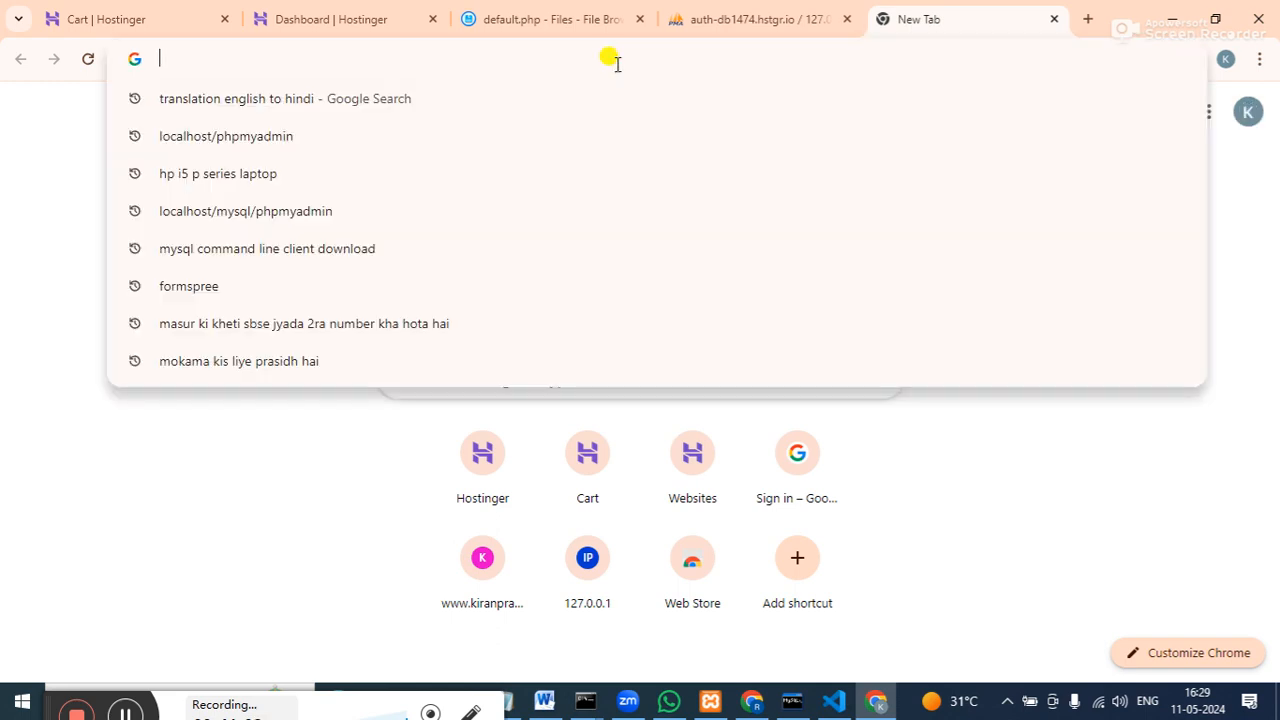
type("Kir")
key("Return")
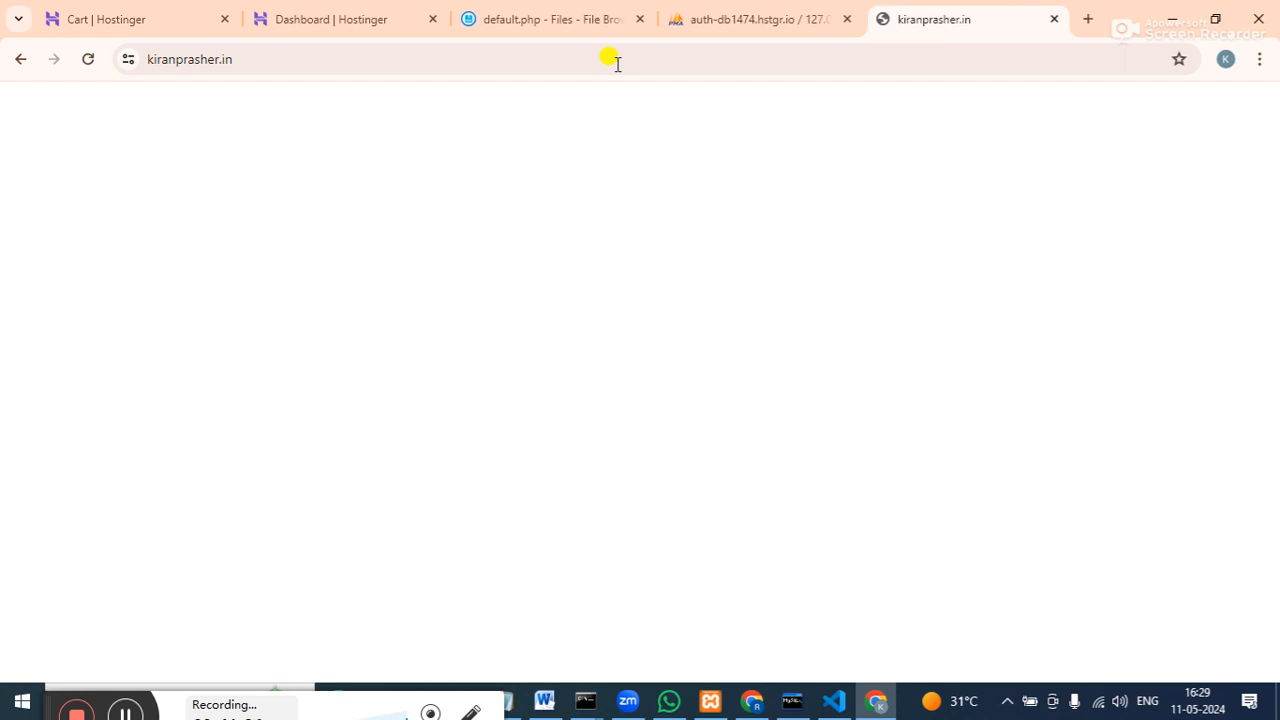
left_click(545, 22)
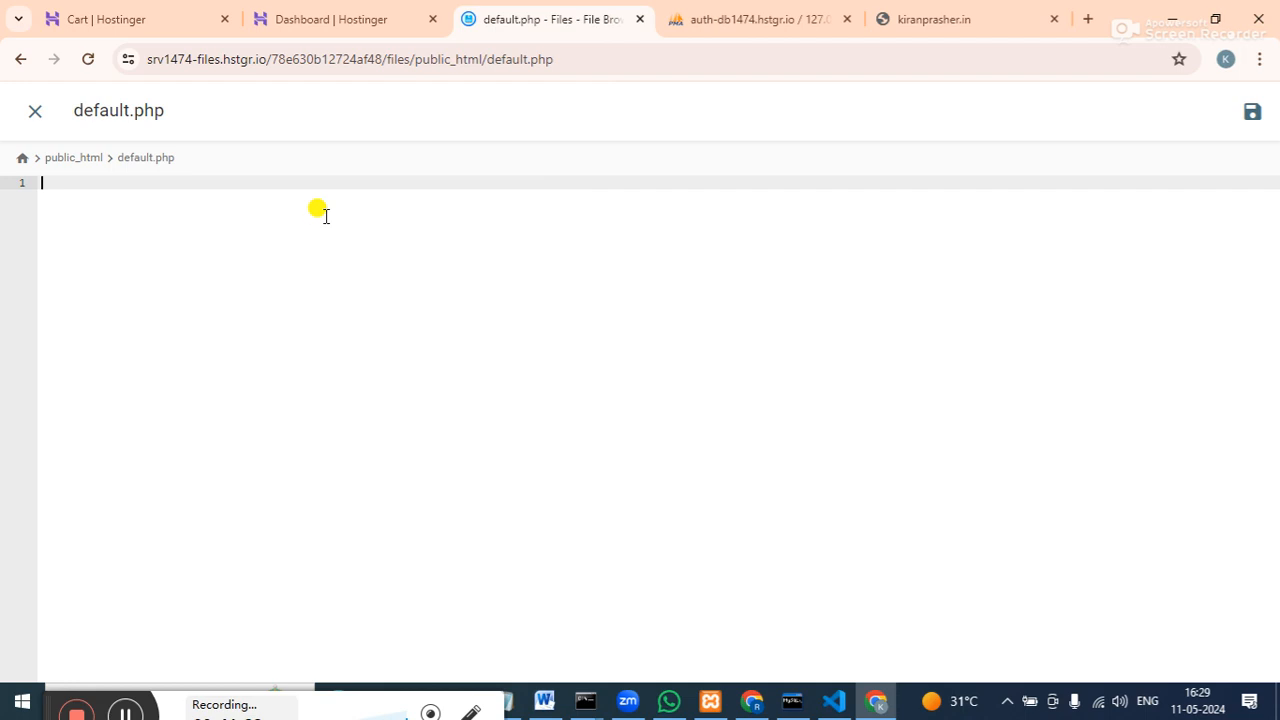
Clear stray characters so line 1 reads '<H', then reload the blank kiranprasher.in tab.
type("!")
key("Return")
type("\\")
key("BackSpace")
key("BackSpace")
key("BackSpace")
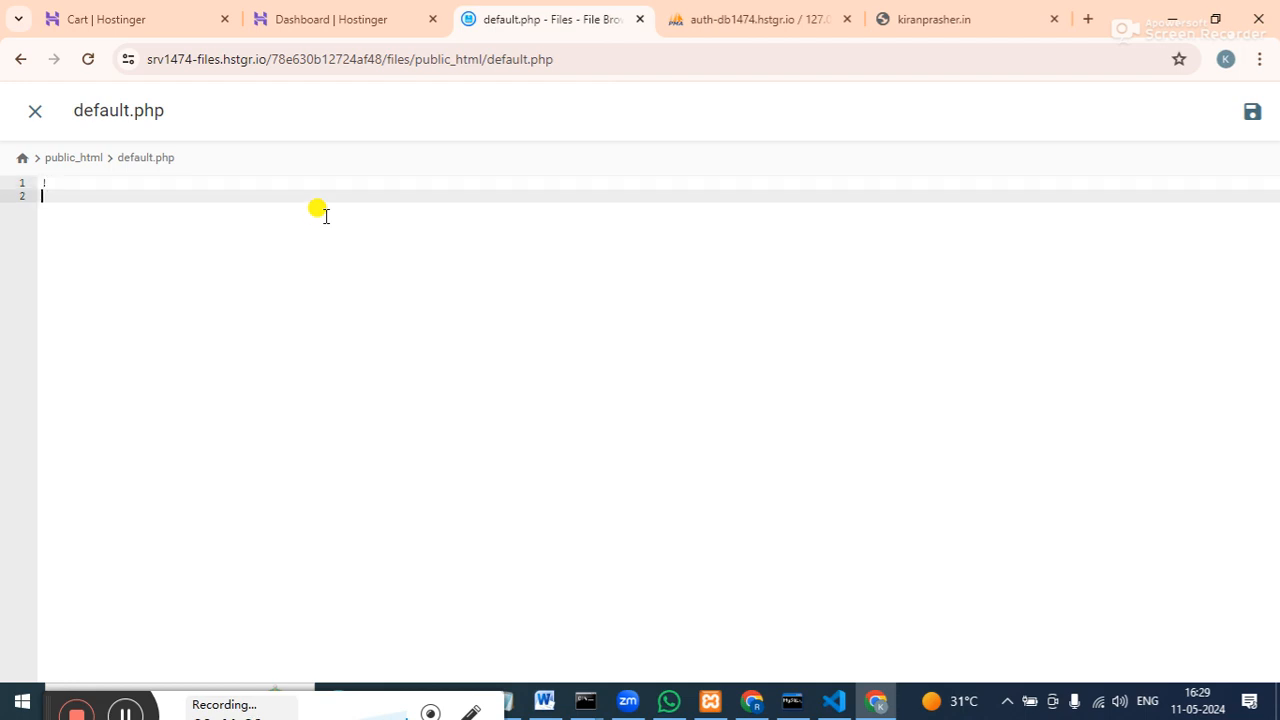
type("<HTM")
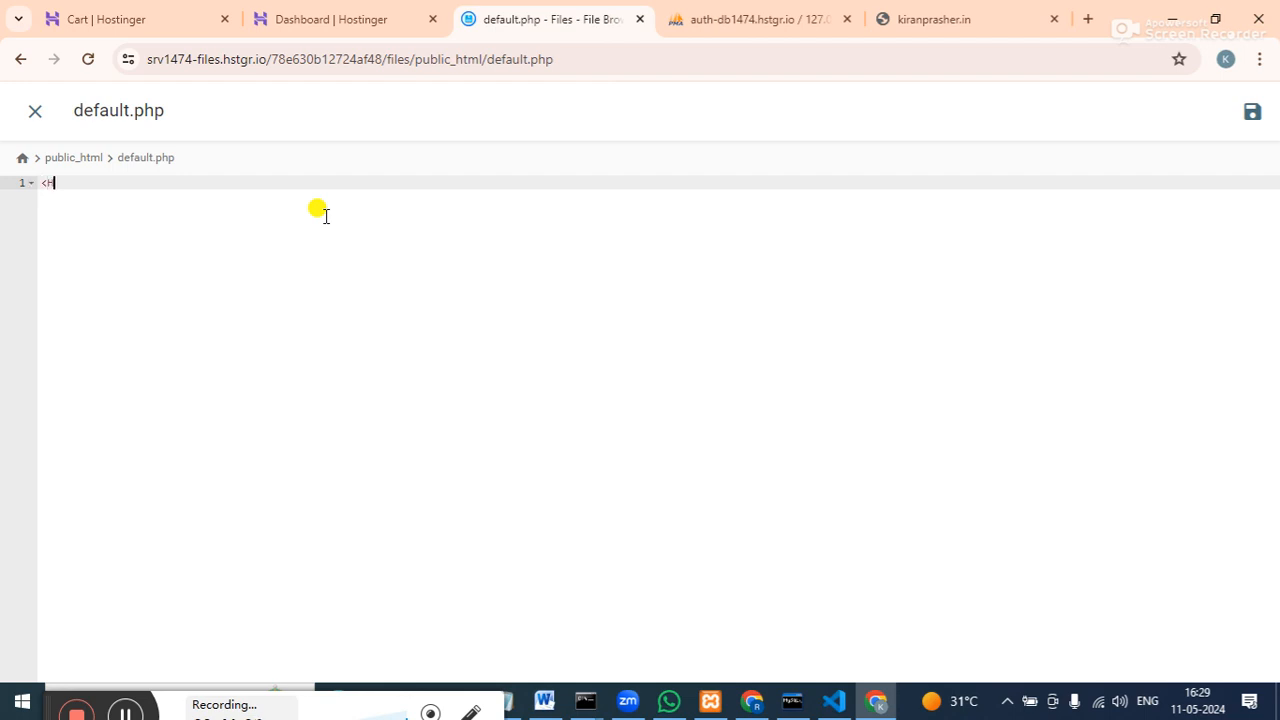
key("BackSpace")
key("BackSpace")
left_click(930, 17)
left_click(89, 59)
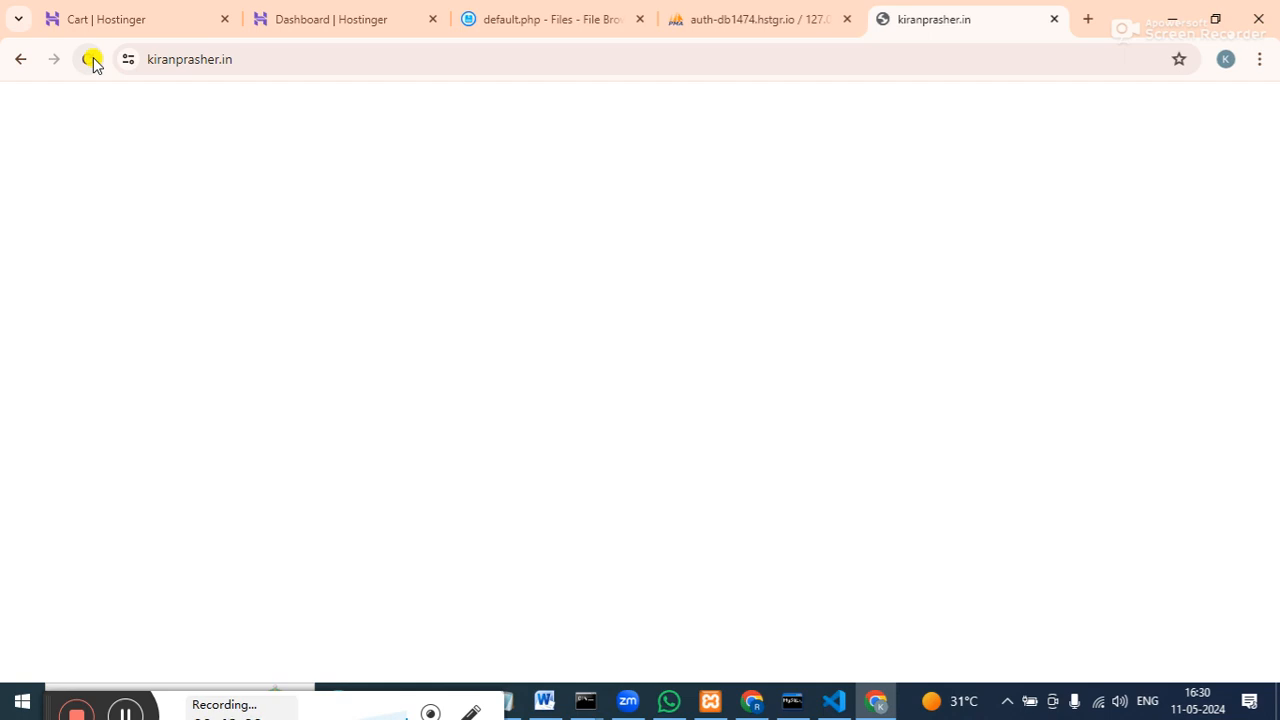
Write matching <html></html> tags in default.php with an empty line between them.
left_click(526, 20)
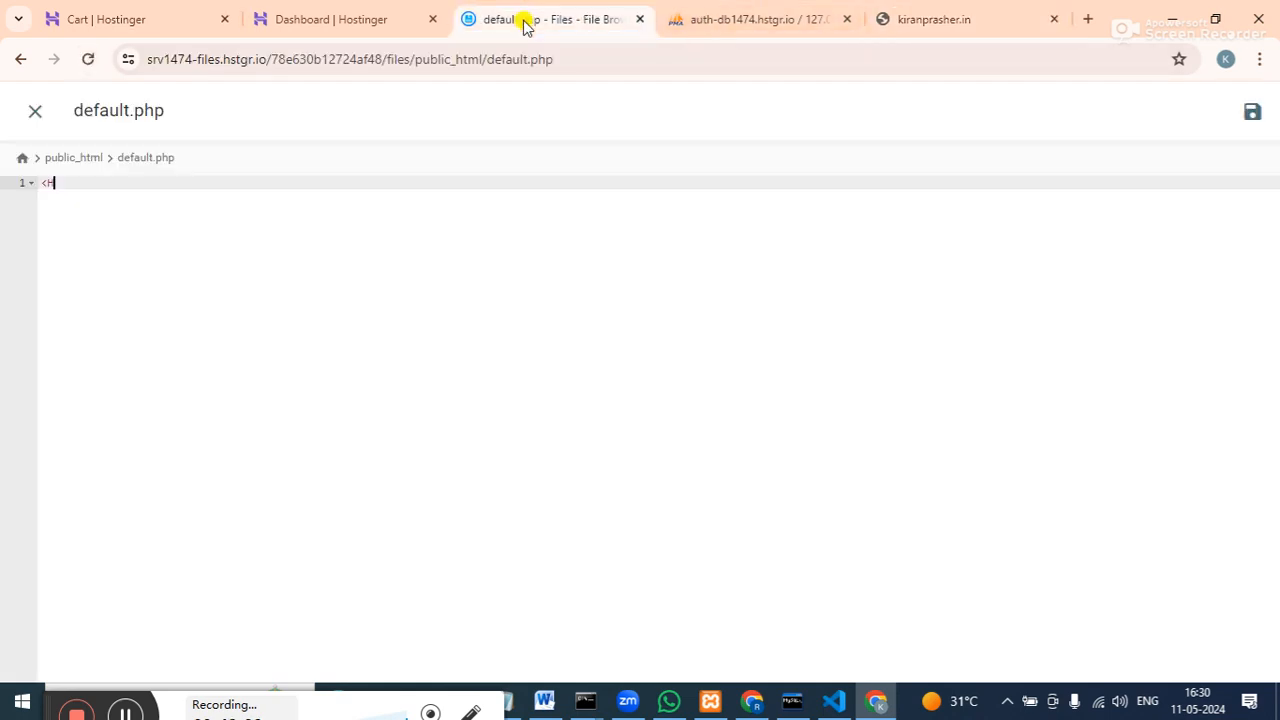
key("BackSpace")
type("htm></htm>")
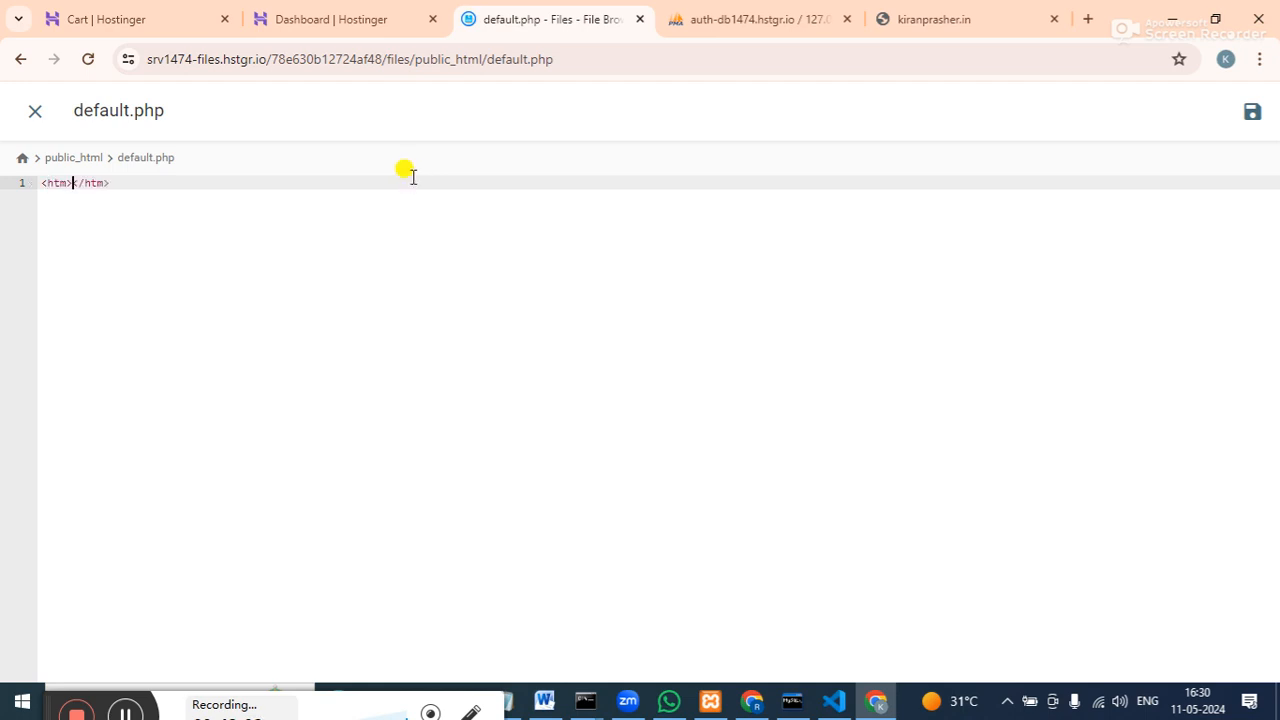
key("Left")
type("l")
key("Right")
key("Right")
key("Right")
key("Right")
key("Right")
type("l")
key("Left")
key("Left")
key("Left")
key("Left")
key("Left")
key("Left")
key("Return")
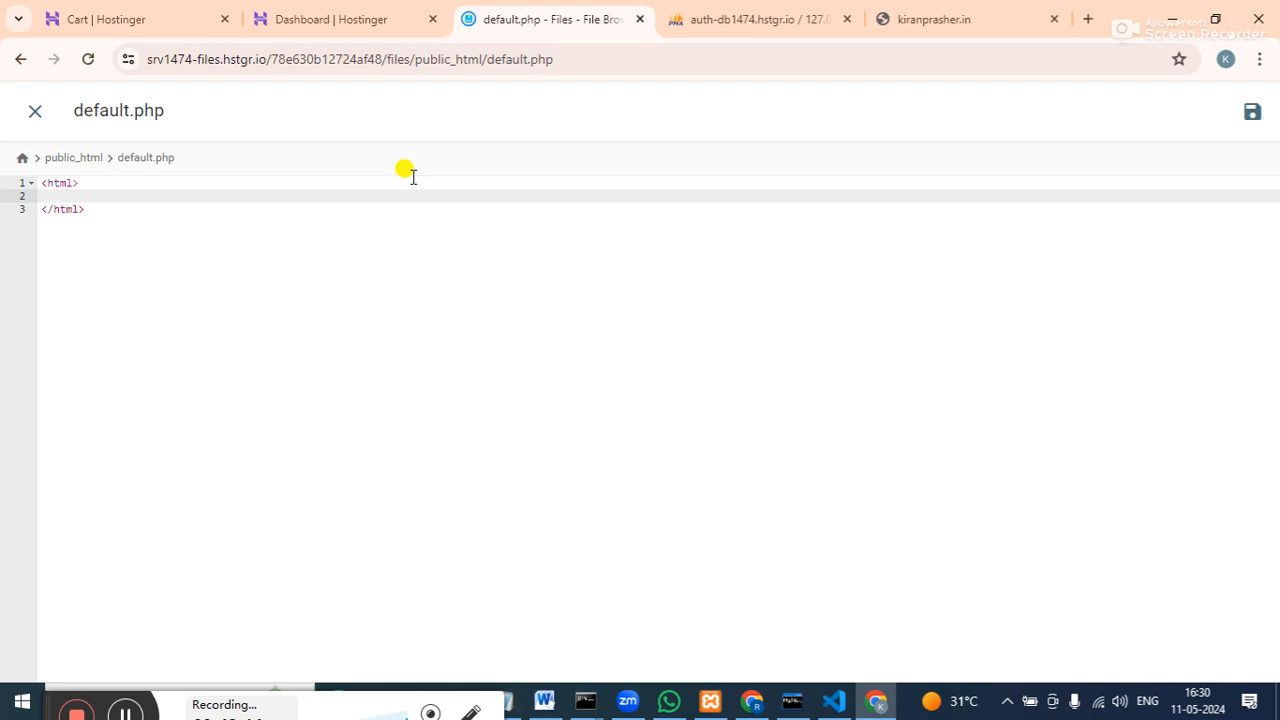
Add an opening <head> tag inside the html element.
type("head")
key("Return")
key("Up")
key("Right")
key("Right")
key("Right")
key("Right")
key("Down")
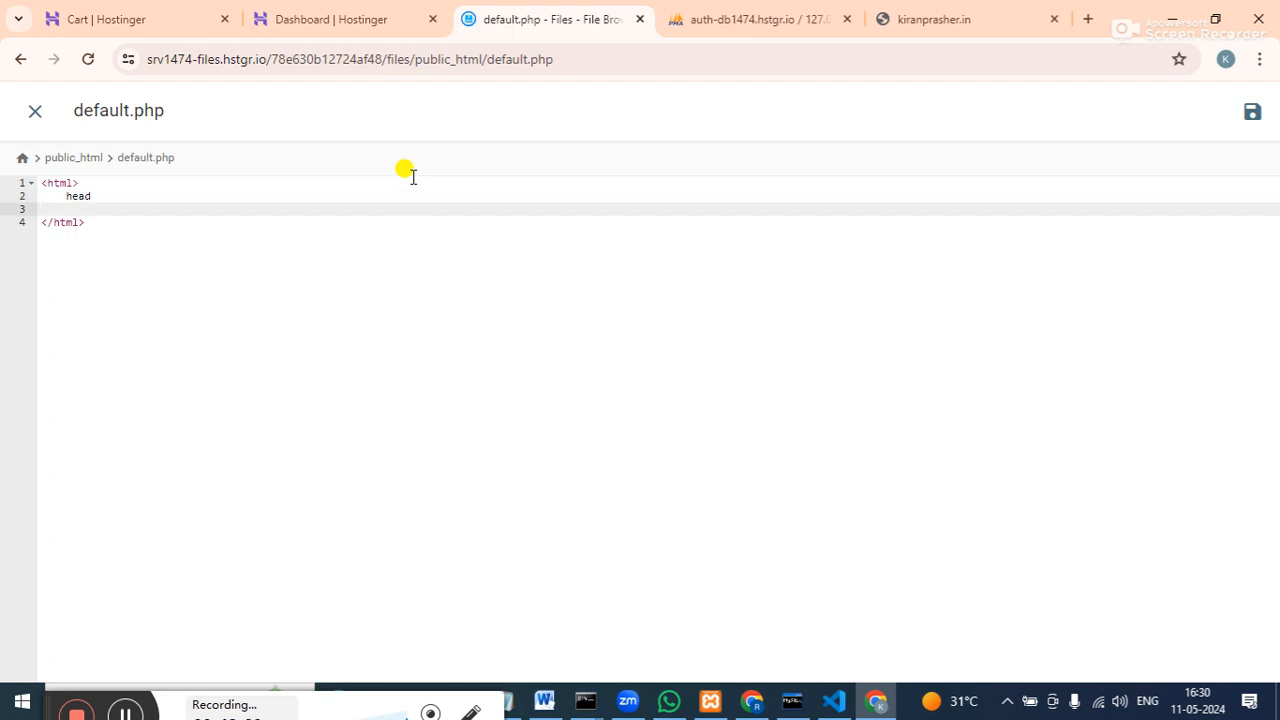
key("Up")
key("BackSpace")
key("BackSpace")
key("BackSpace")
key("BackSpace")
type("<head>")
key("Return")
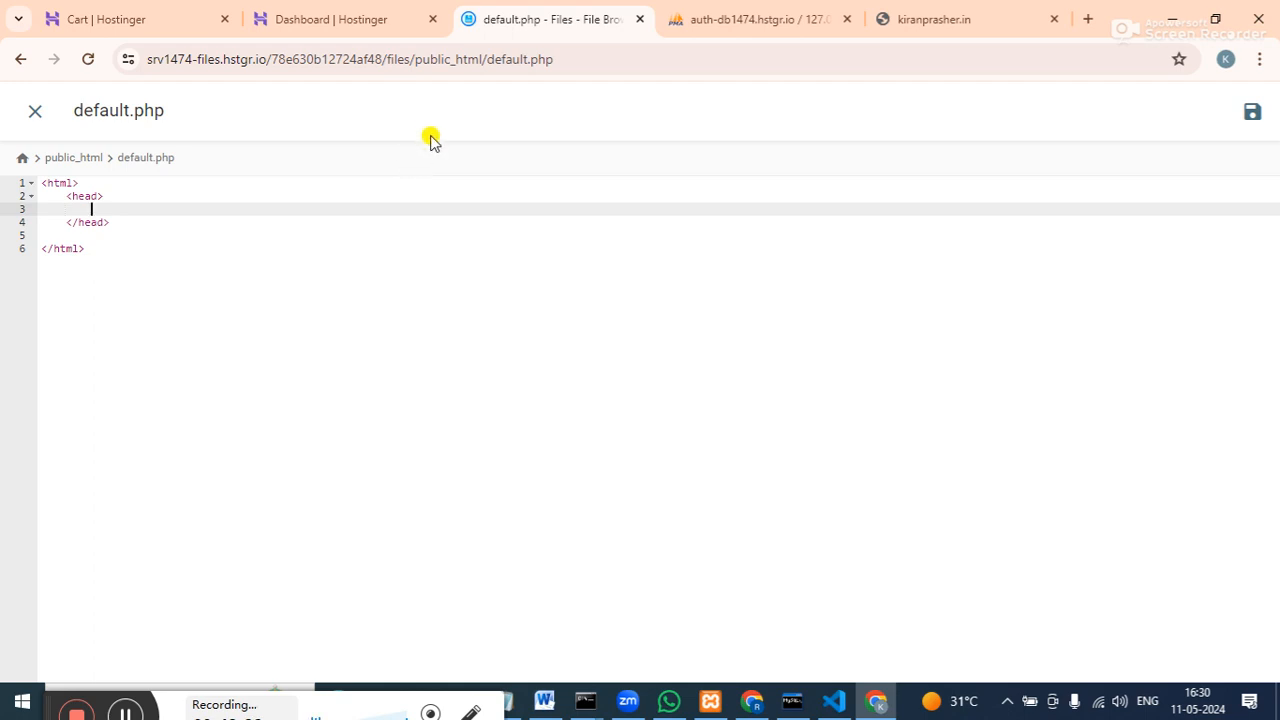
Add the title 'BharatBhojnalya' and put the closing head tag on its own line.
type("<title>")
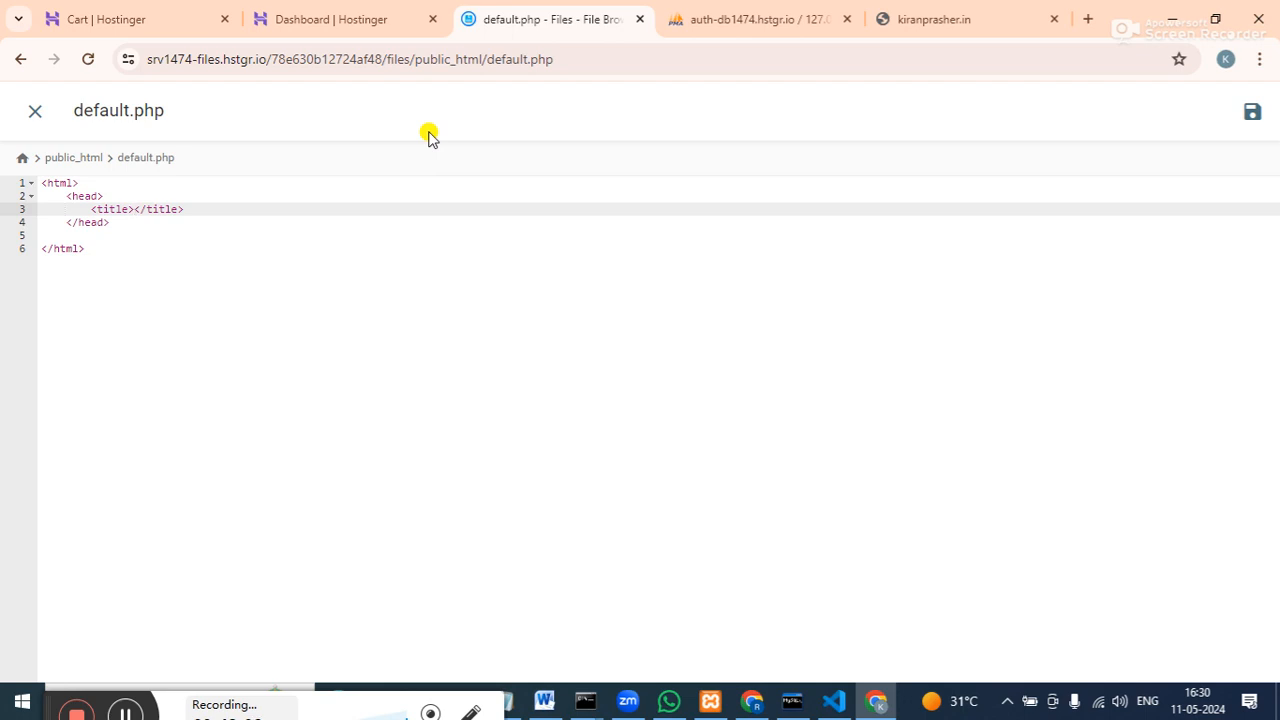
type("BhartBhojnalya")
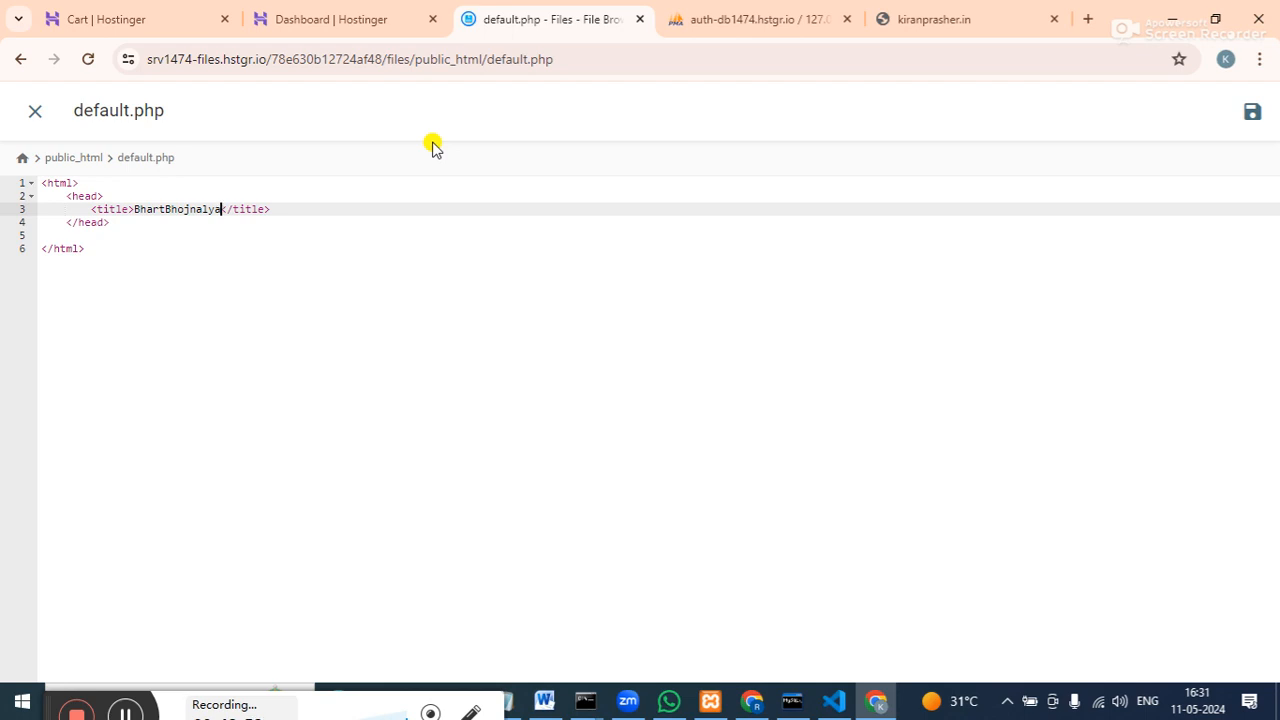
key("Left")
key("Left")
key("Left")
key("Left")
key("Left")
key("Left")
key("Left")
key("Left")
key("Left")
key("Left")
type("a")
key("Right")
key("Right")
key("Right")
key("Right")
key("Right")
key("Right")
key("Right")
key("Right")
key("Right")
key("Right")
key("Right")
key("Right")
key("Right")
key("Right")
key("Right")
key("Right")
key("Right")
key("Right")
key("Return")
key("Delete")
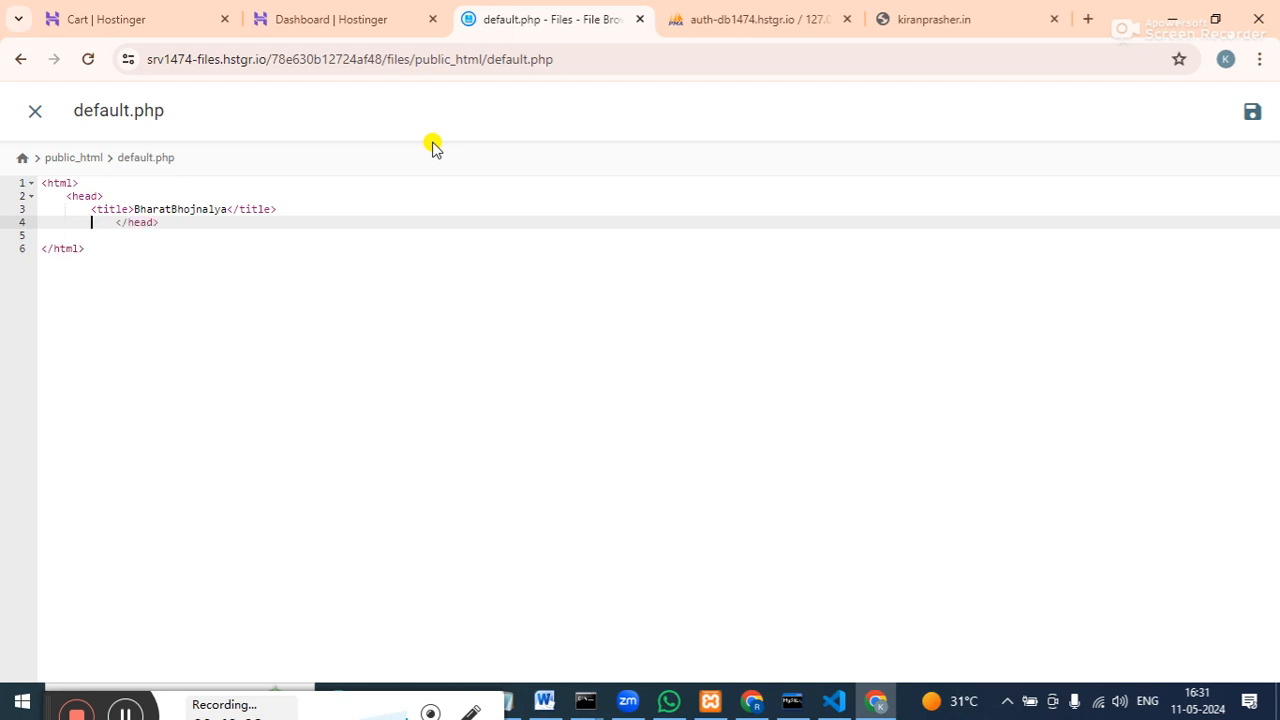
key("BackSpace")
key("BackSpace")
Start a <body> section on a new line after the closing head tag.
left_click(203, 224)
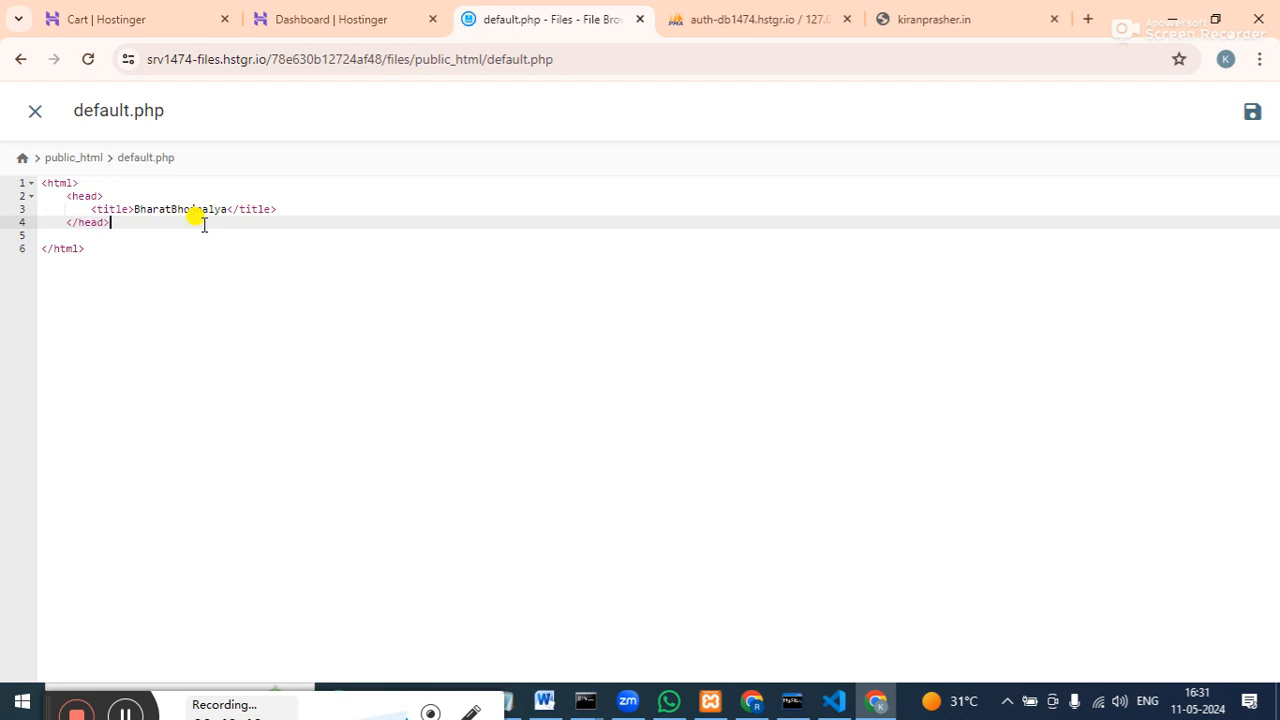
key("Return")
type("<v")
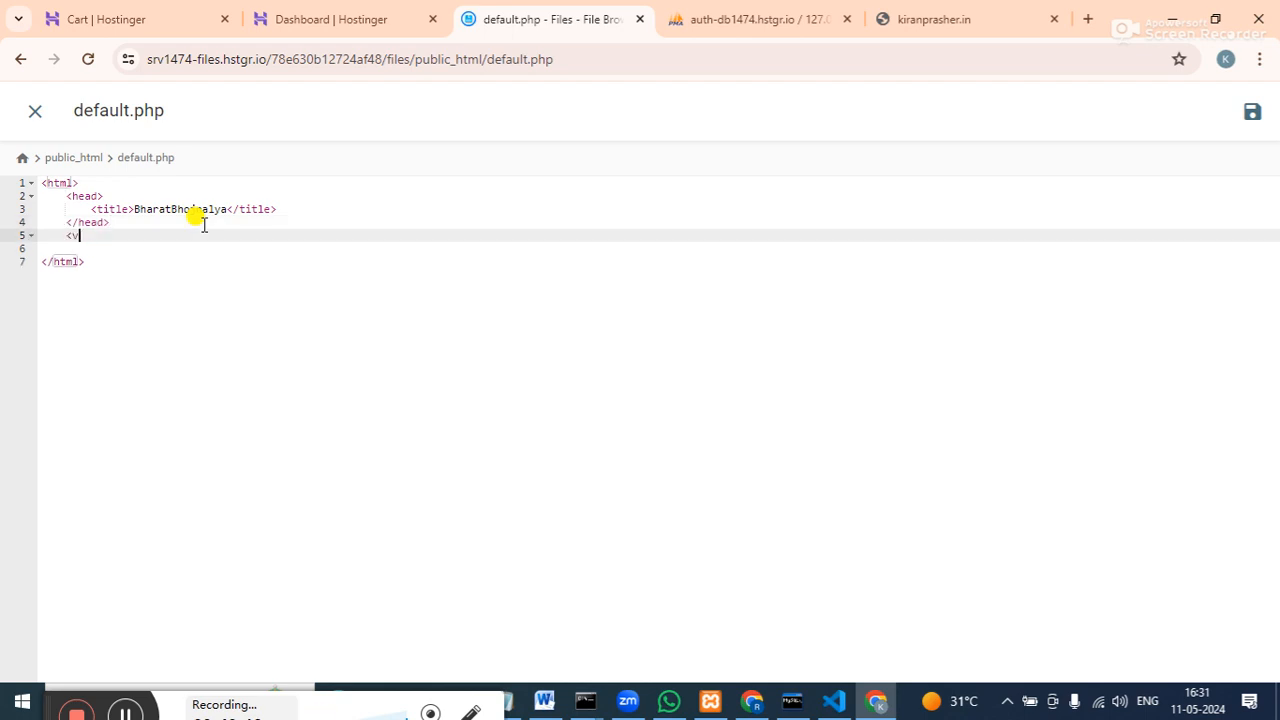
key("BackSpace")
key("BackSpace")
type("<body>")
key("Return")
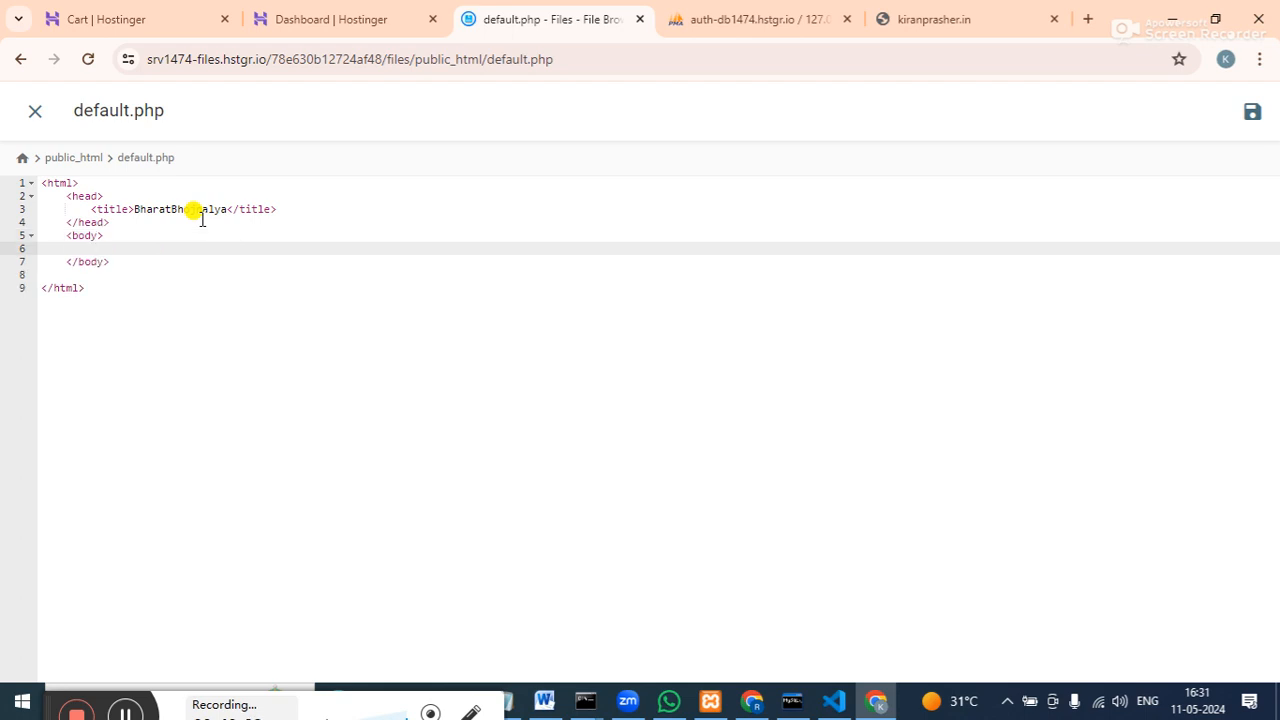
Add a marquee h1 heading 'Low Cost High Quality Food for All' inside the body.
type("<marquee")
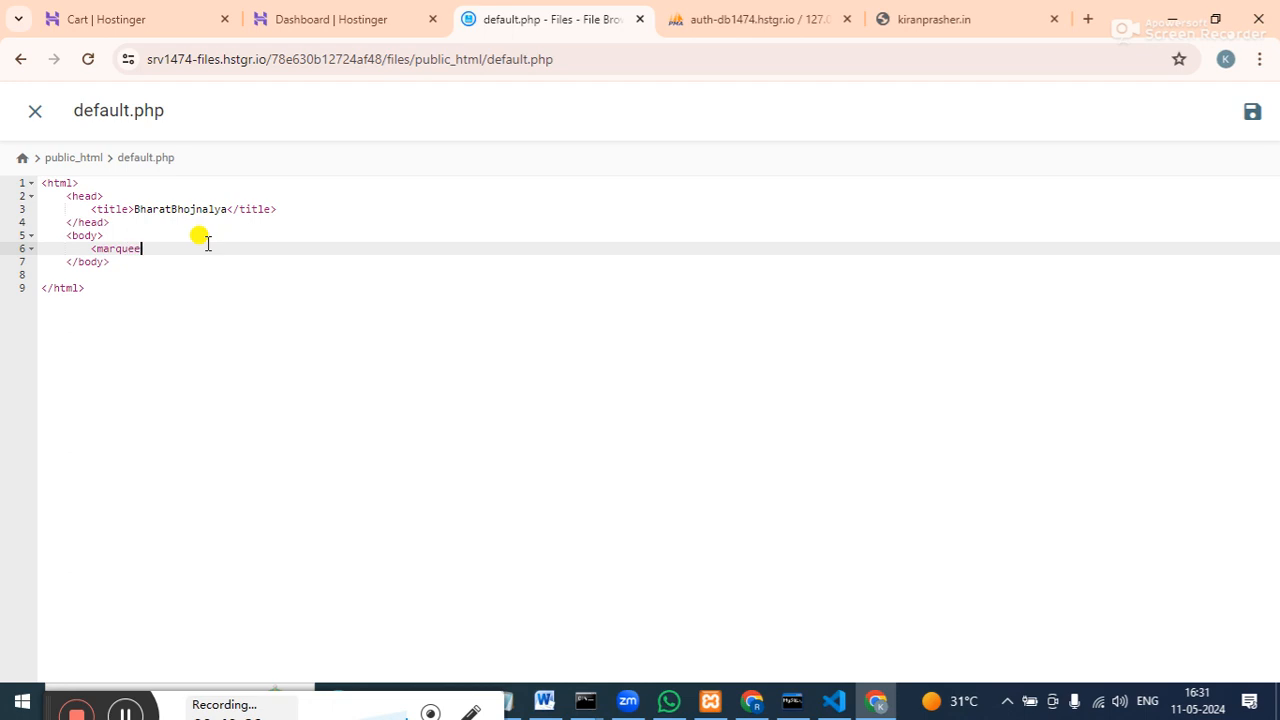
type("><h1></h1></marquee")
type(">")
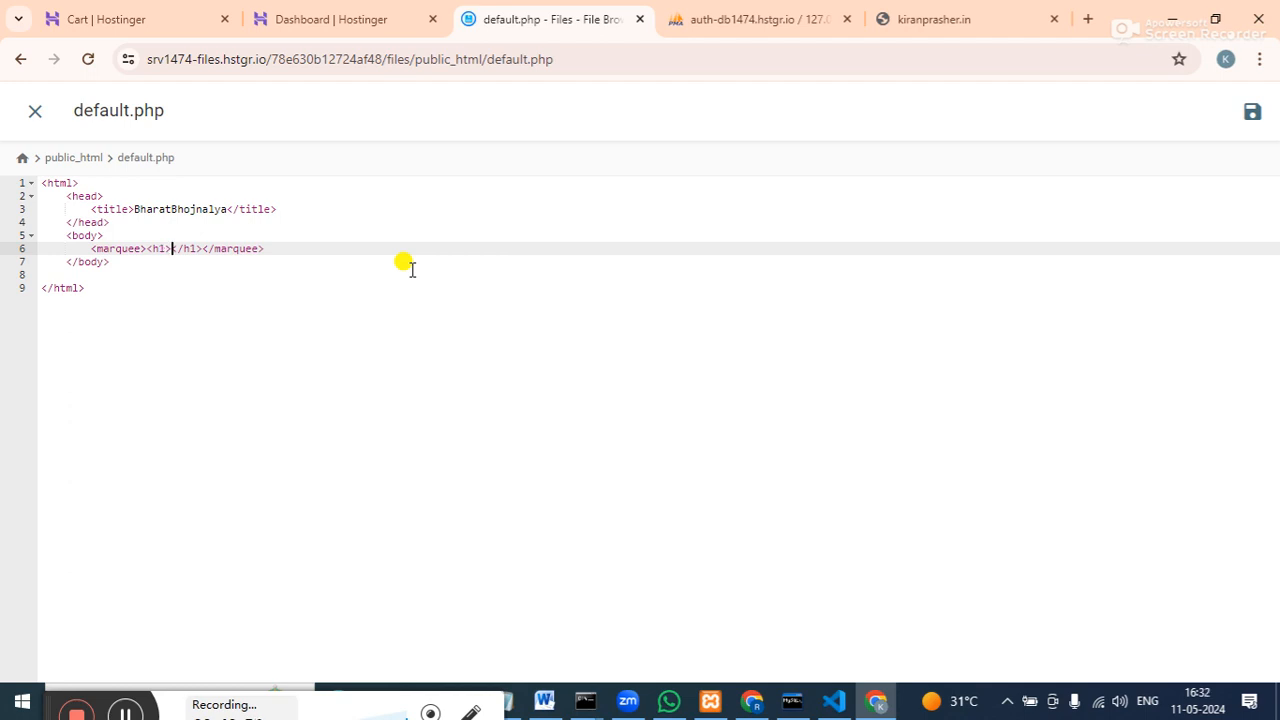
type("Low ")
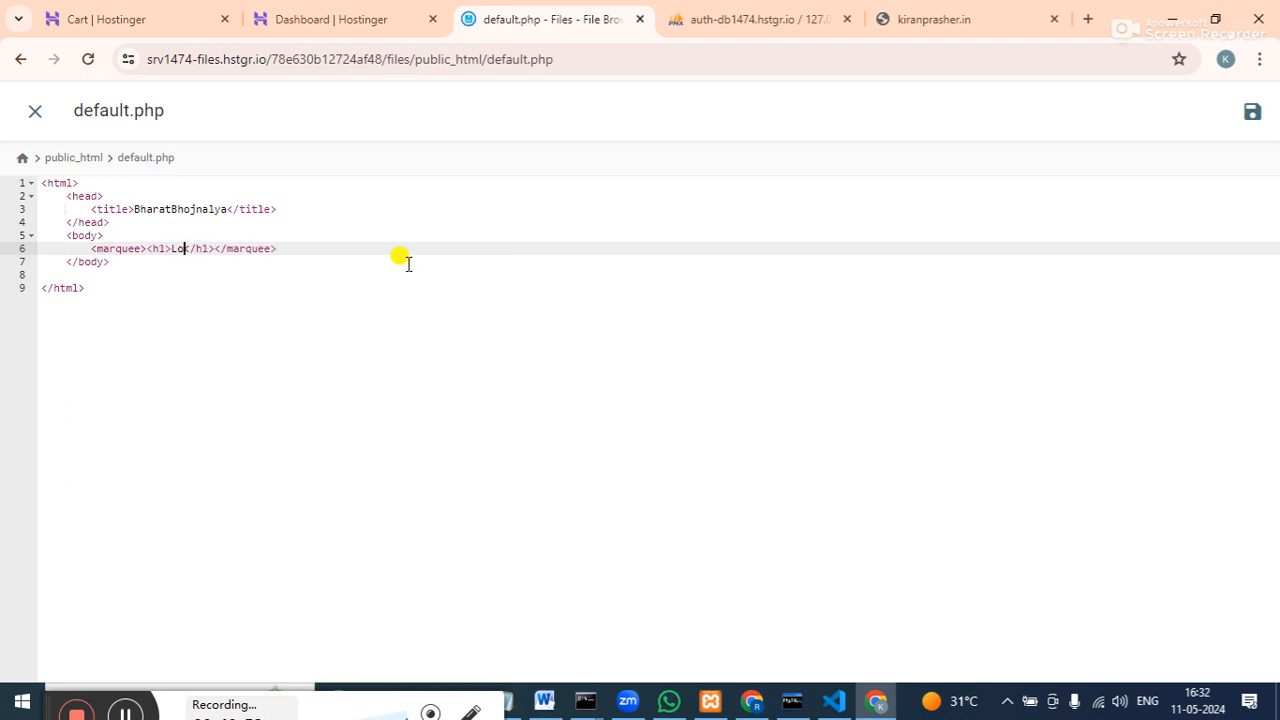
type("Cost High ")
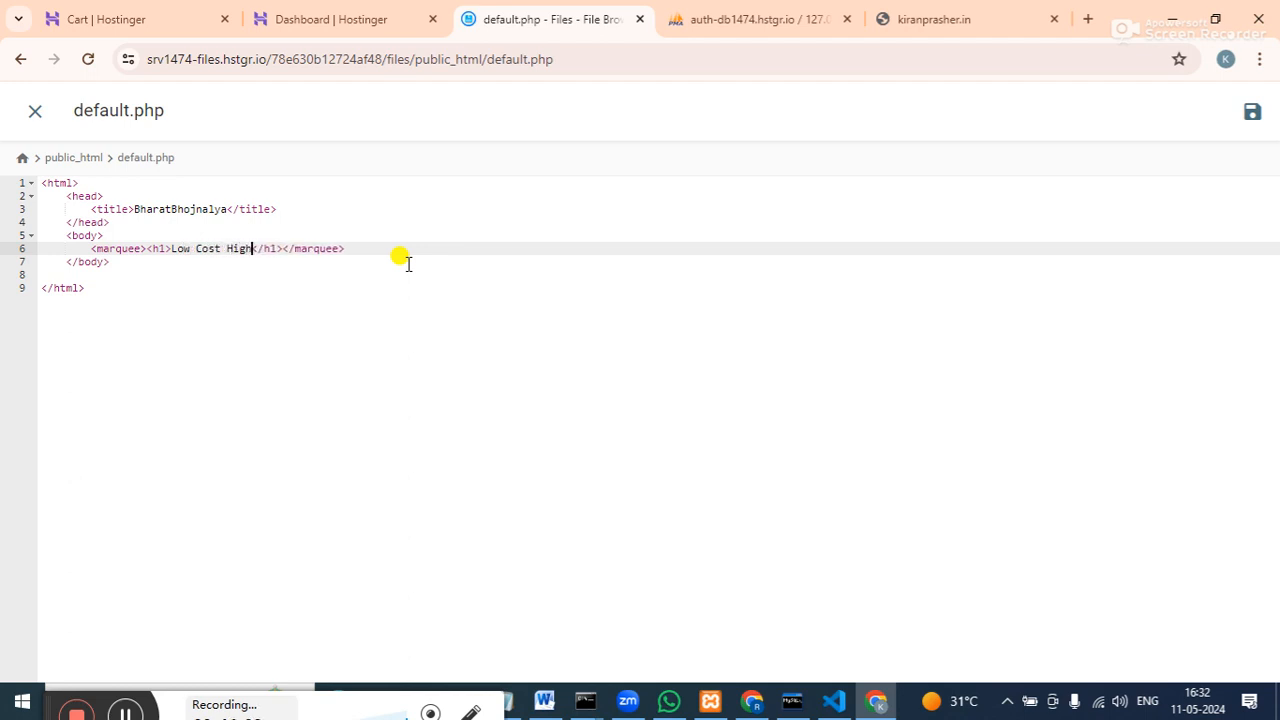
type("Quality")
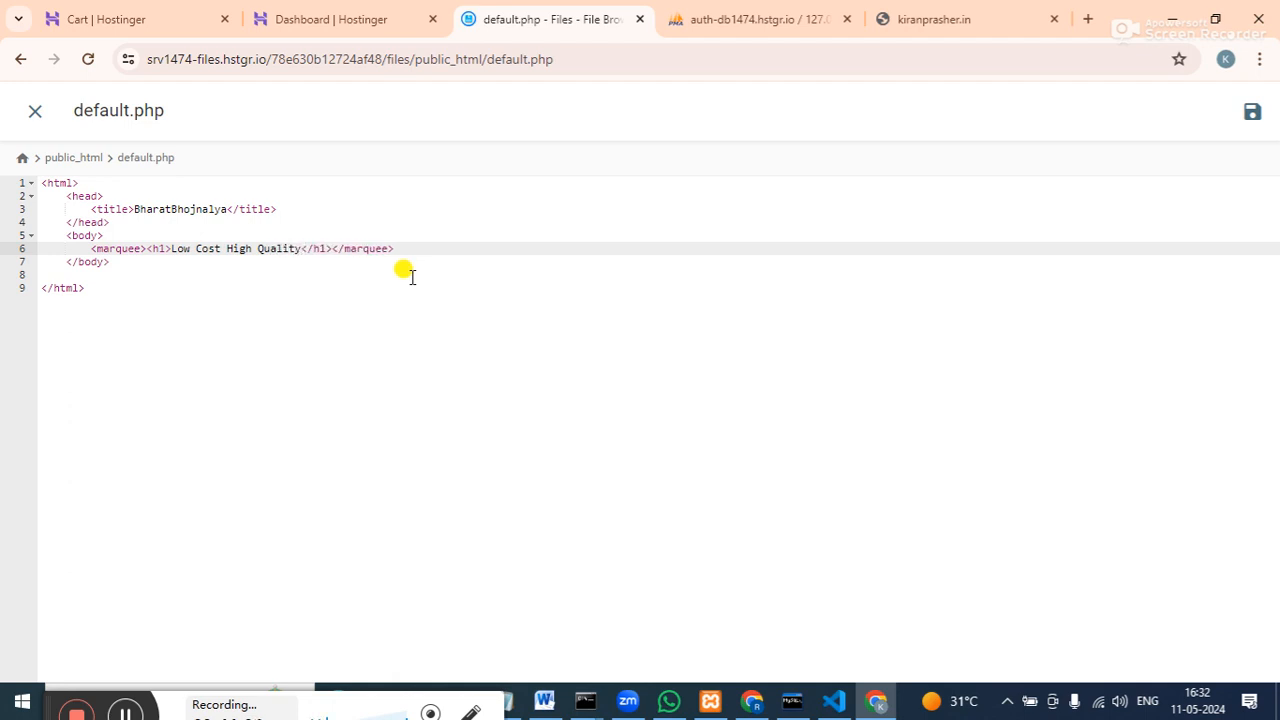
type(" Food for All")
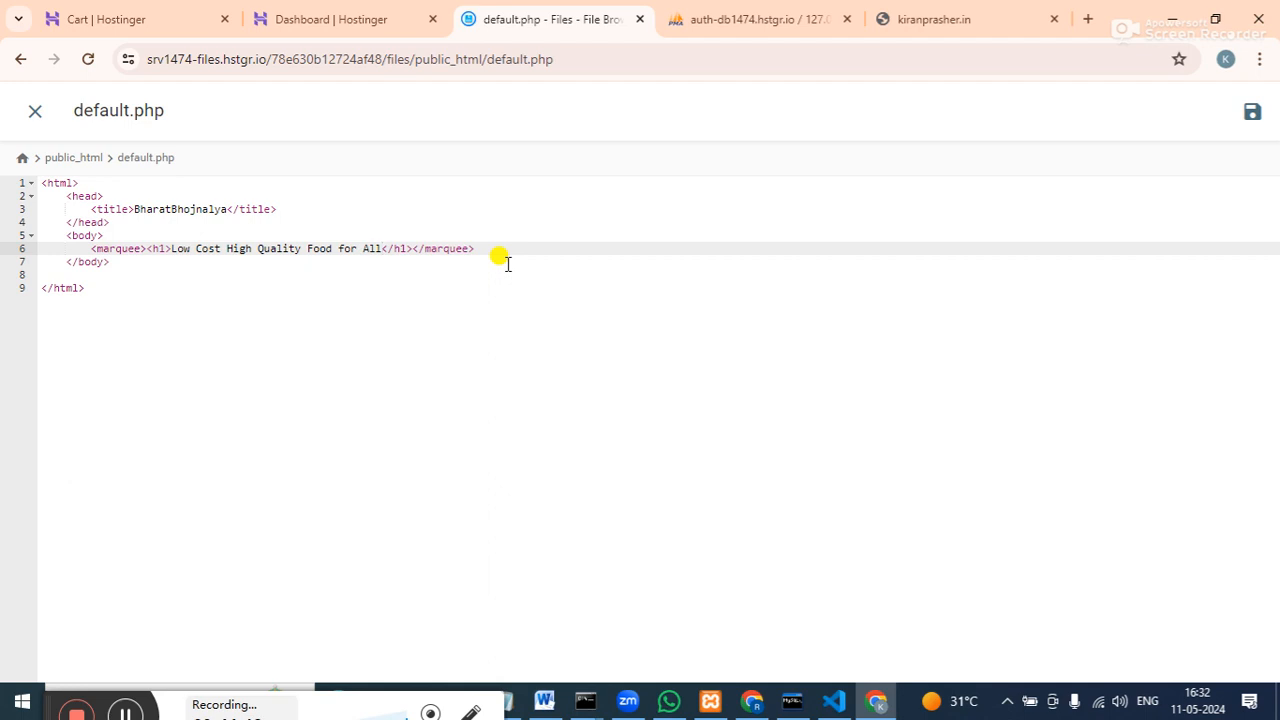
left_click(500, 250)
key("Return")
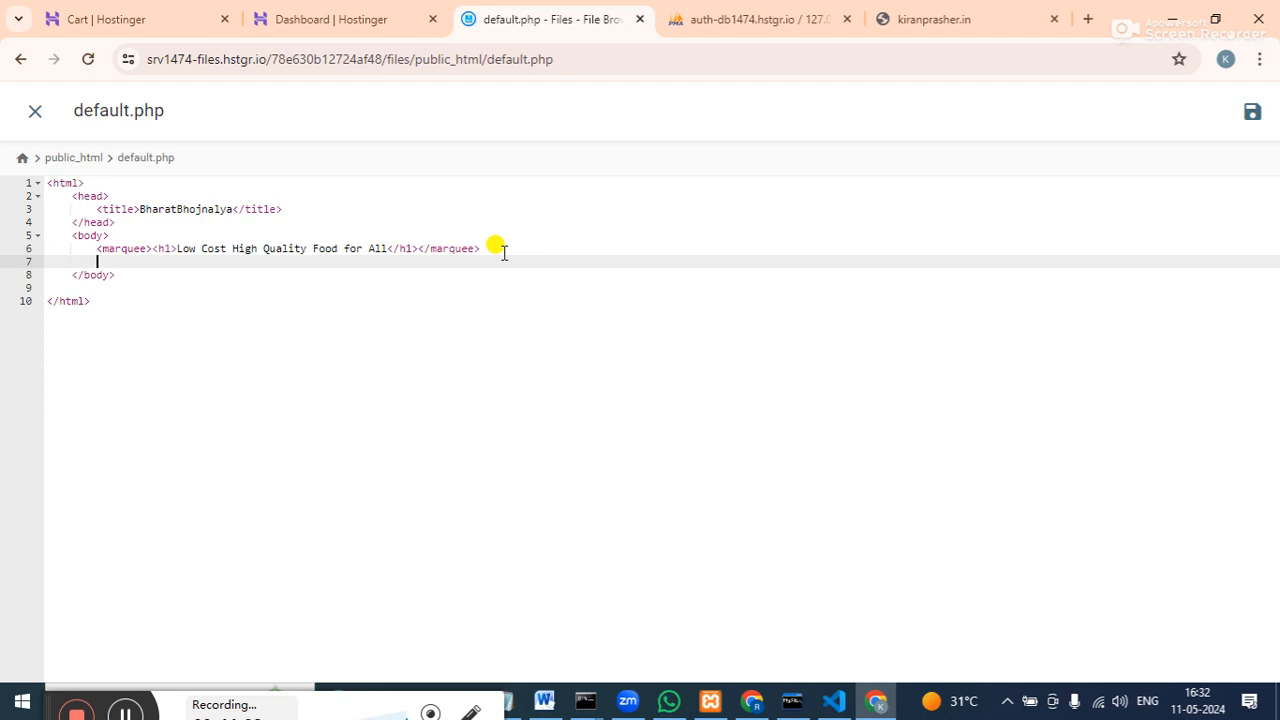
Add an h2 subheading 'Book Slot' below the marquee.
type("<h2>Book S")
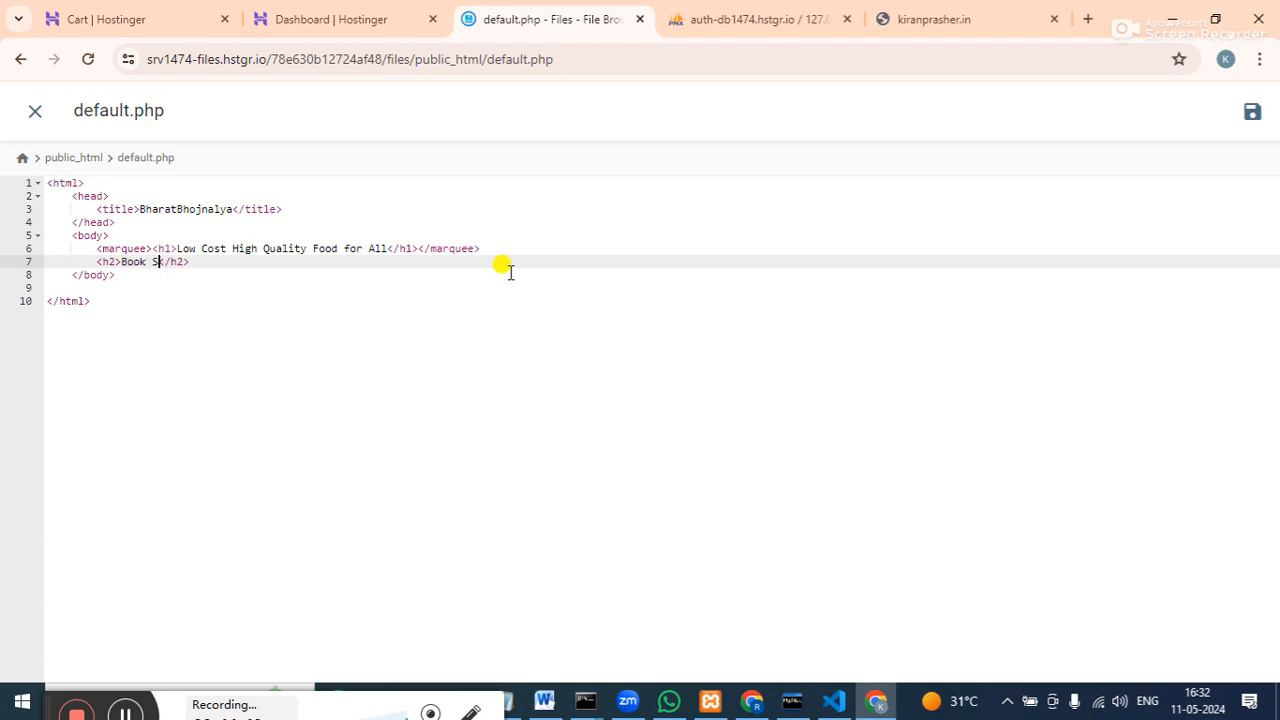
type("lot")
type(" F")
key("BackSpace")
type("For")
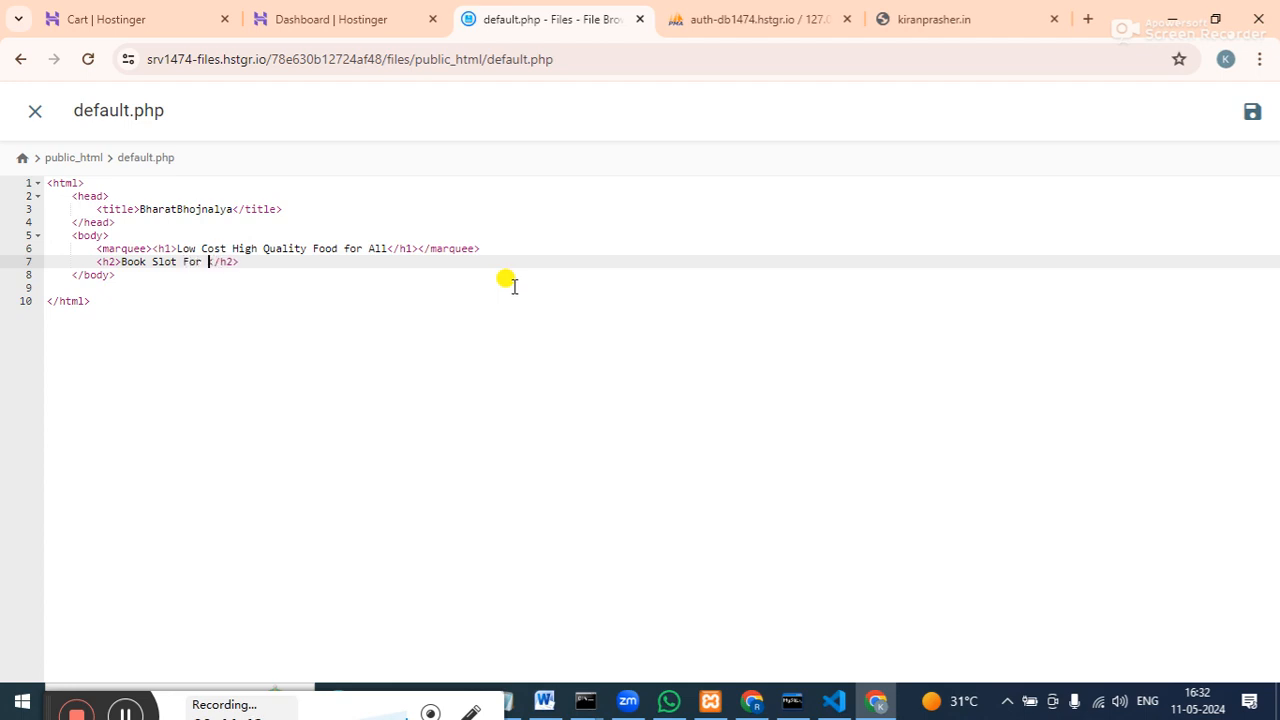
key("BackSpace")
key("BackSpace")
key("BackSpace")
key("BackSpace")
key("BackSpace")
key("Right")
key("Right")
key("Right")
key("Right")
key("Right")
key("Return")
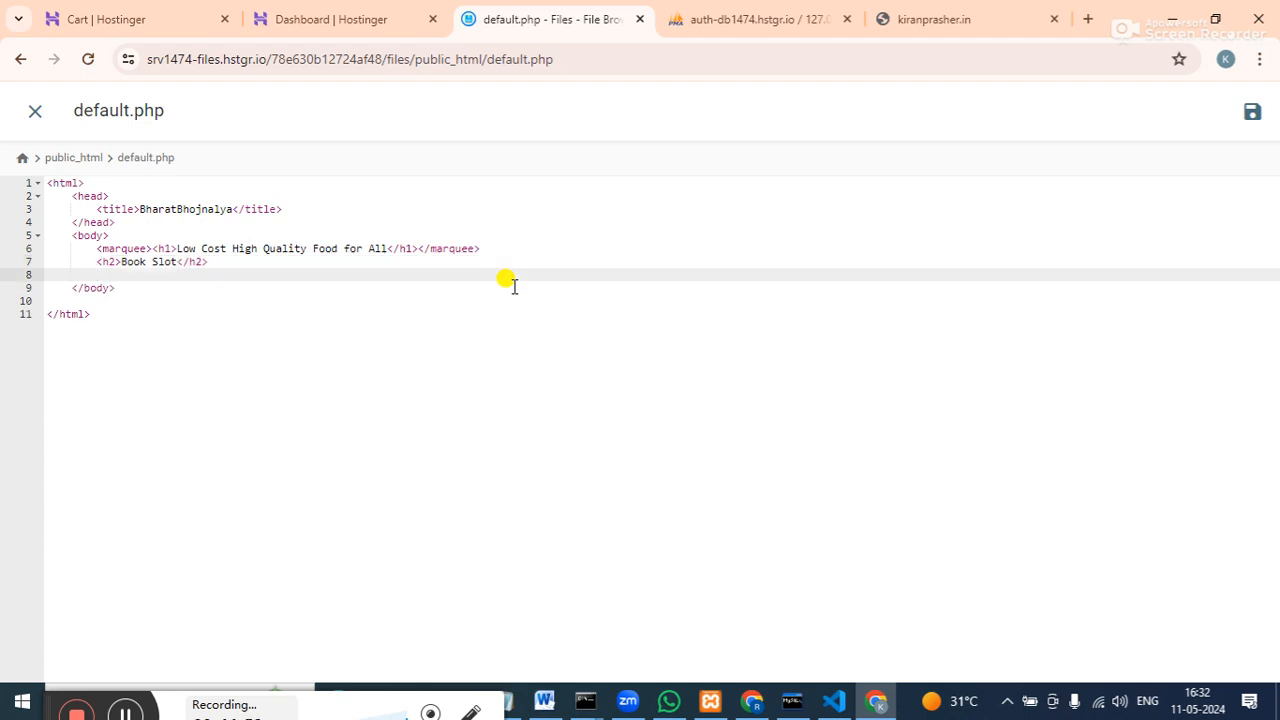
Clear the stray 'for' text on the line below the subheading.
type("for")
left_click(514, 286)
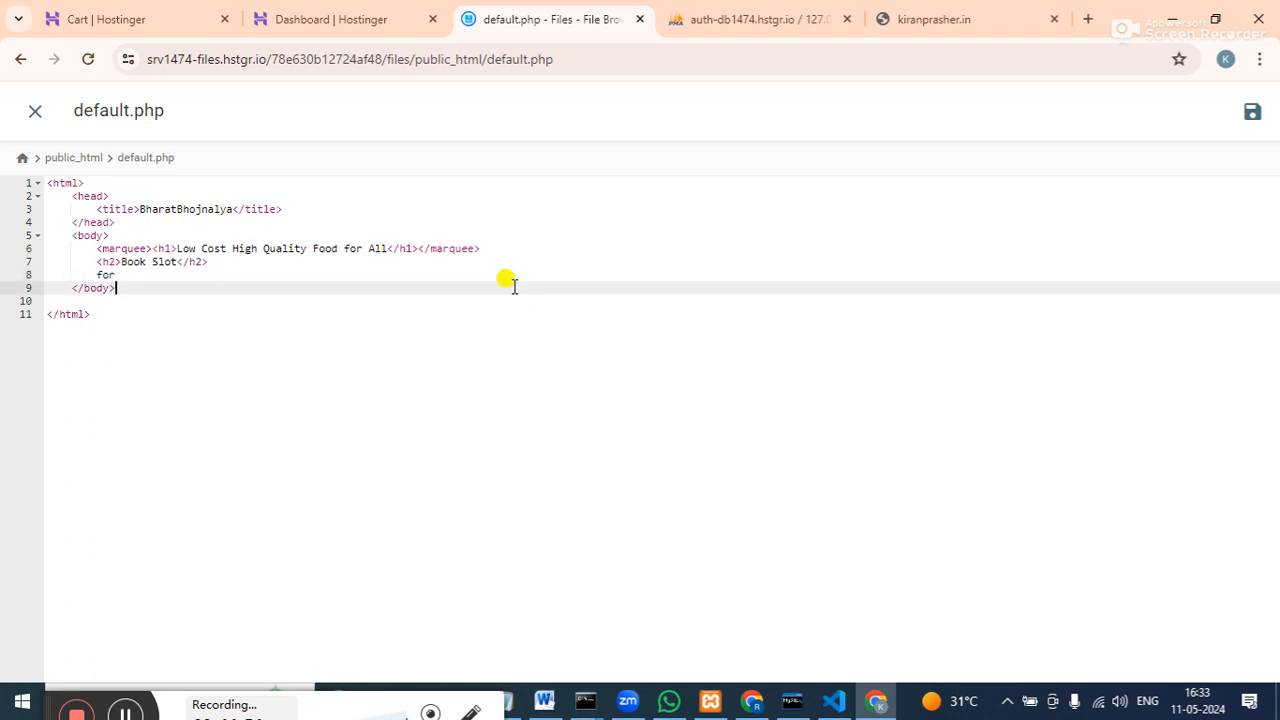
key("Up")
key("BackSpace")
key("BackSpace")
key("BackSpace")
Open a <form> holding a text input with name and id 'name', placeholder 'Name', then <br>.
type("<form></form>")
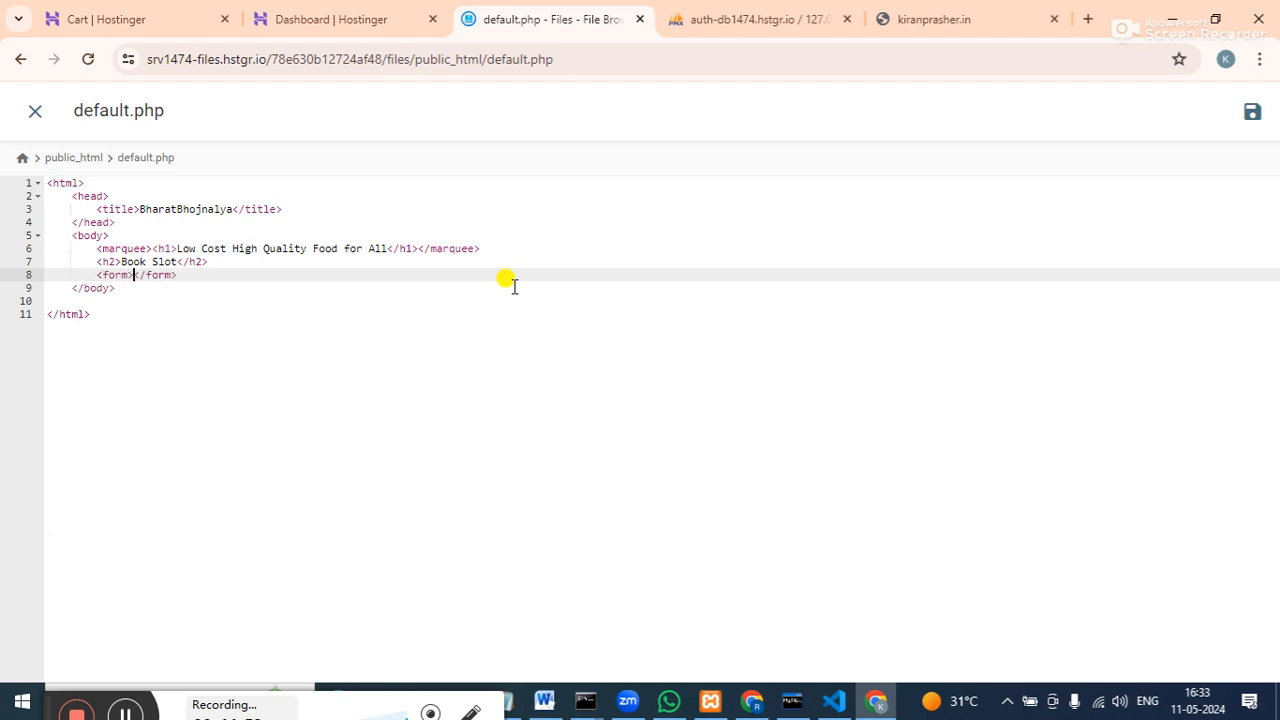
key("Return")
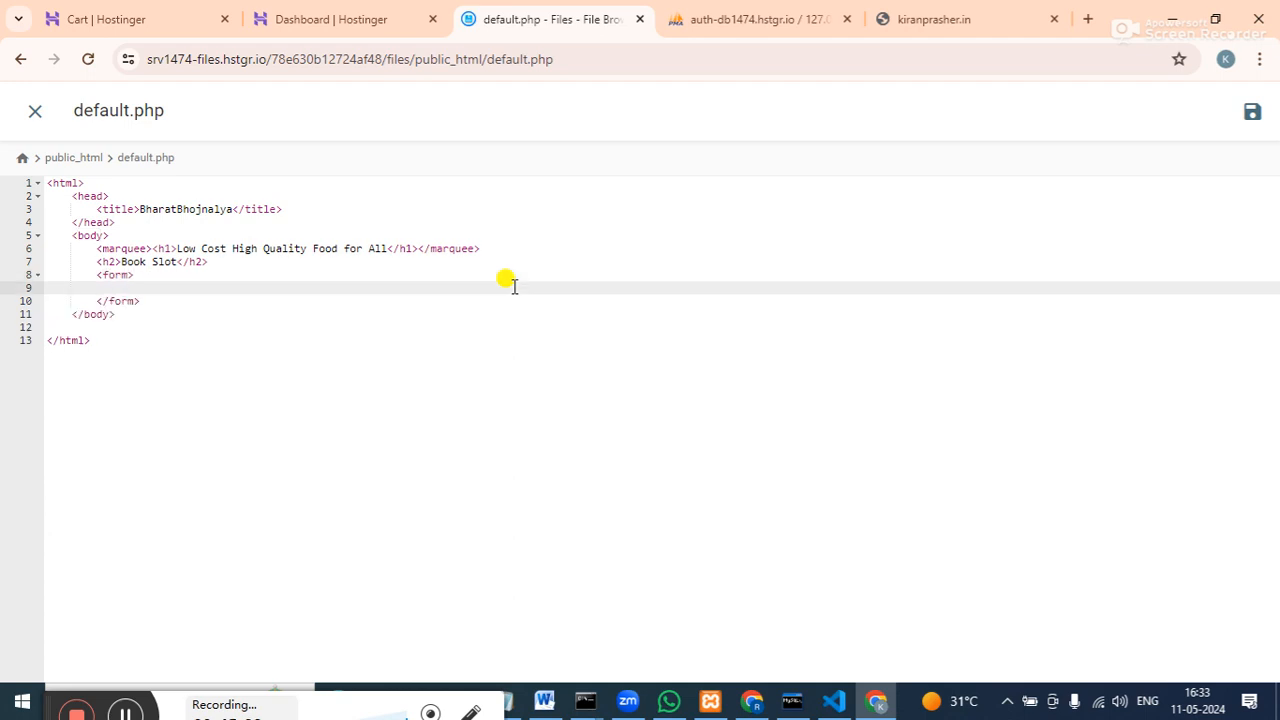
type("<input type=\"text\" name=\"name\" id")
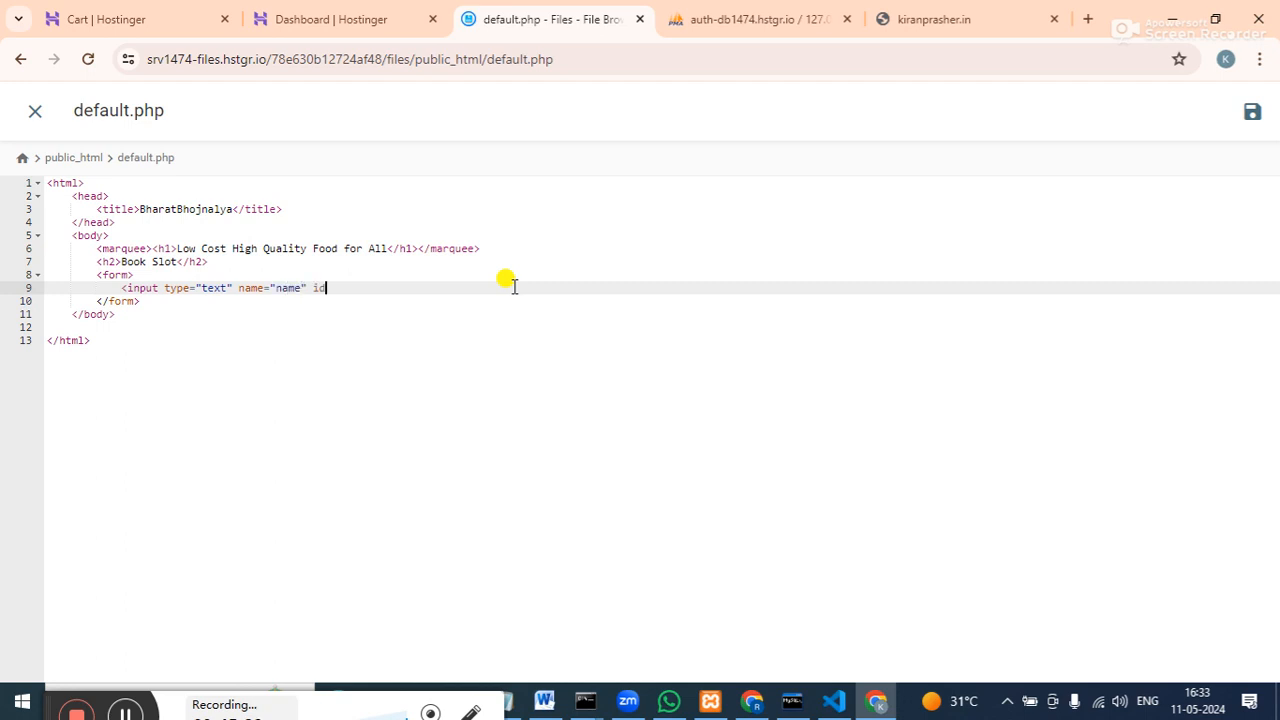
type("=\"name\" placeholder=\"Name\"><")
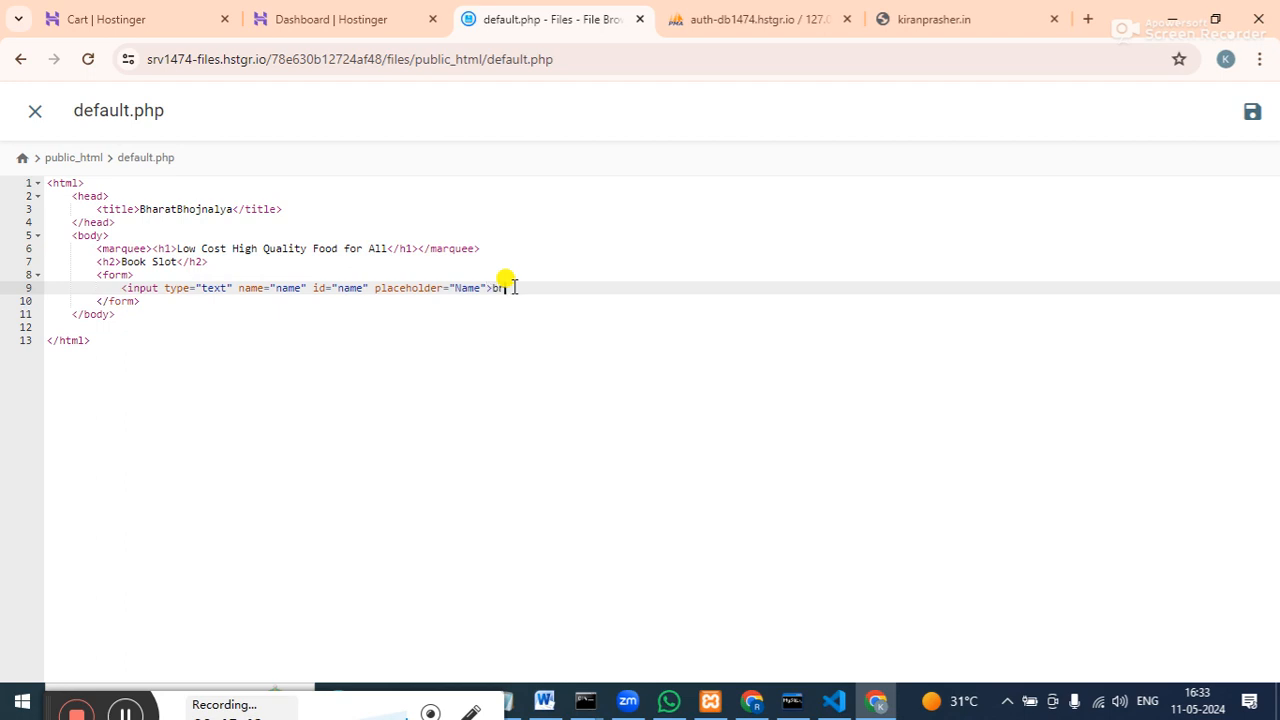
type("br>")
Select the whole name input line for copying.
key("Right")
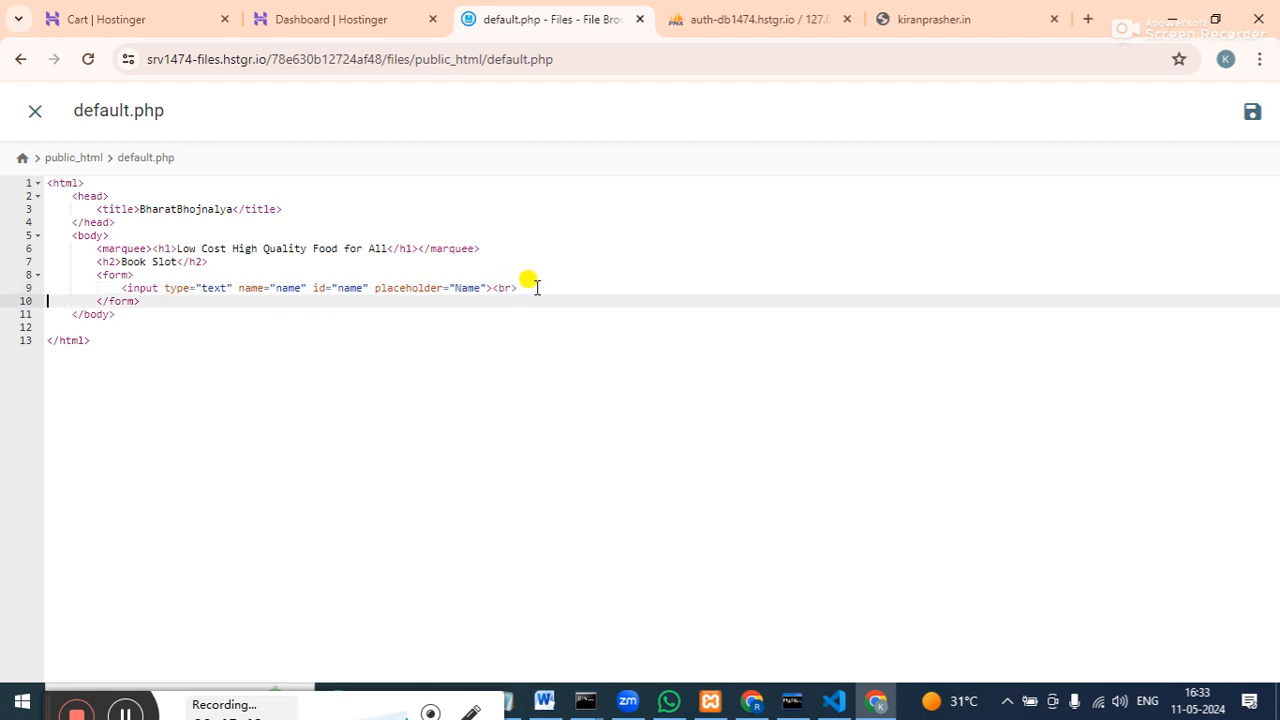
left_click(518, 287)
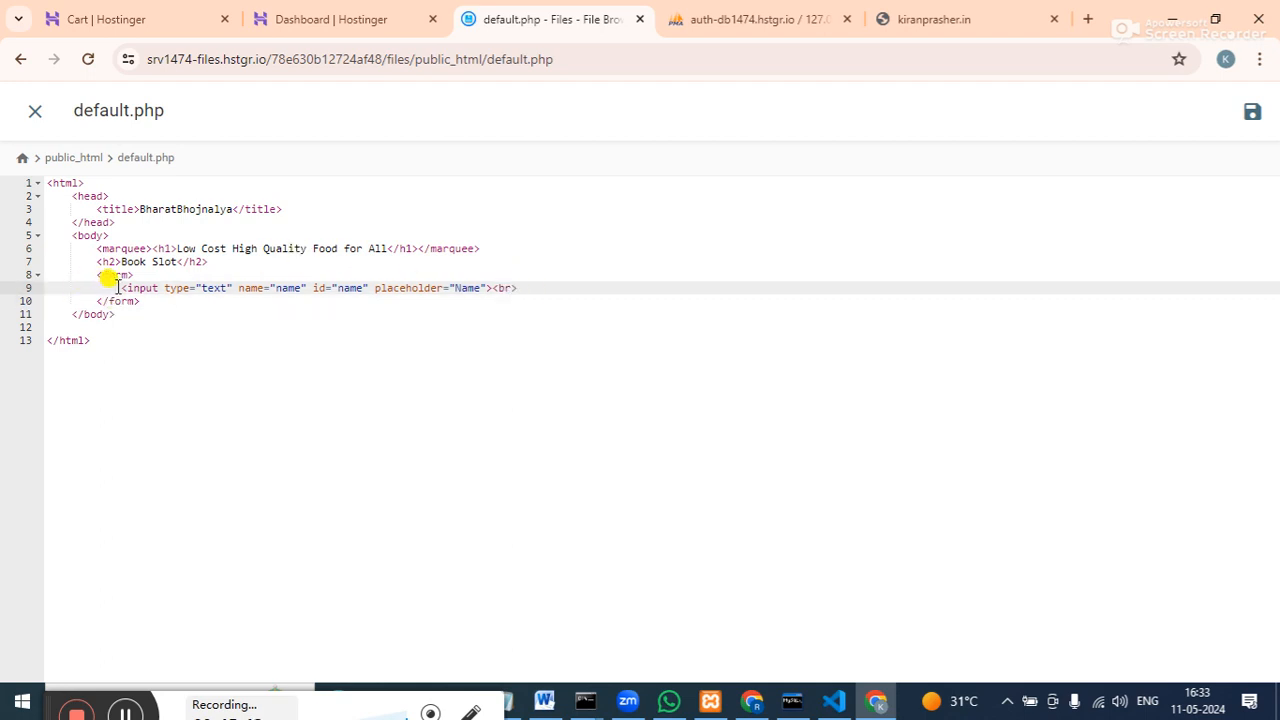
left_click_drag(119, 288, 525, 288)
key("ctrl+c")
Paste three copies of the name input on new lines below it.
left_click(525, 288)
key("Return")
key("ctrl+v")
key("Return")
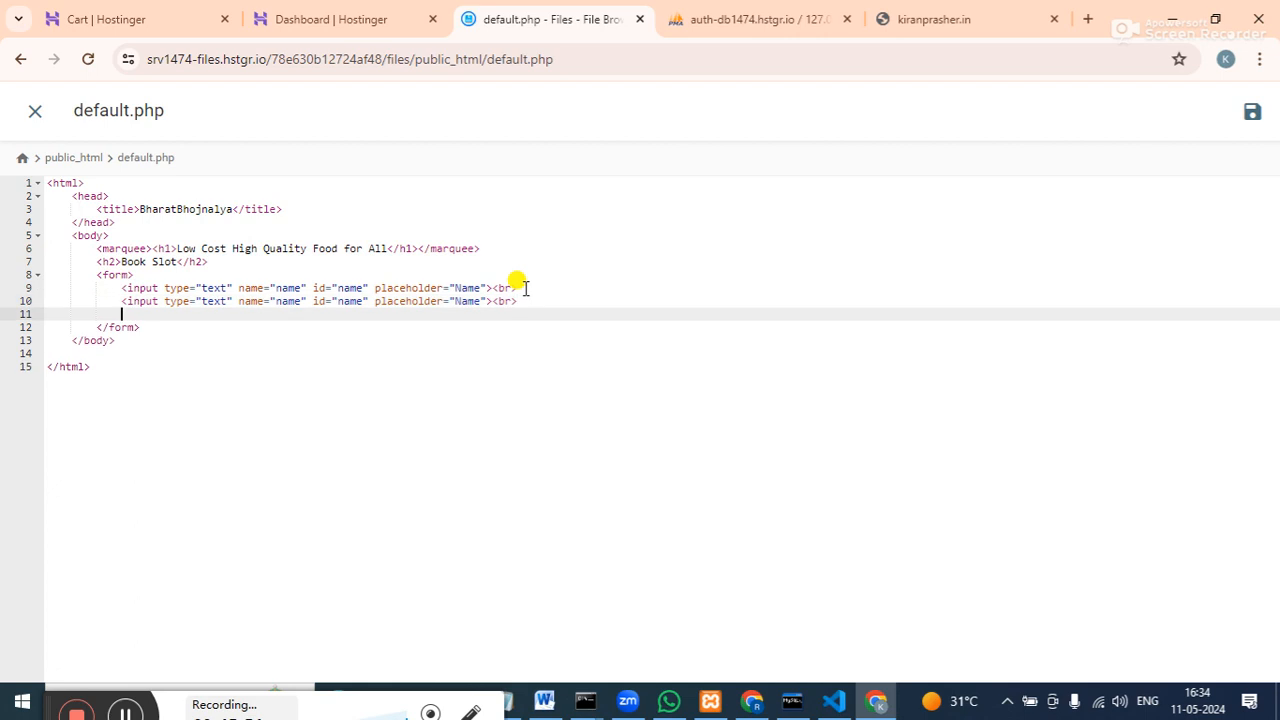
key("ctrl+v")
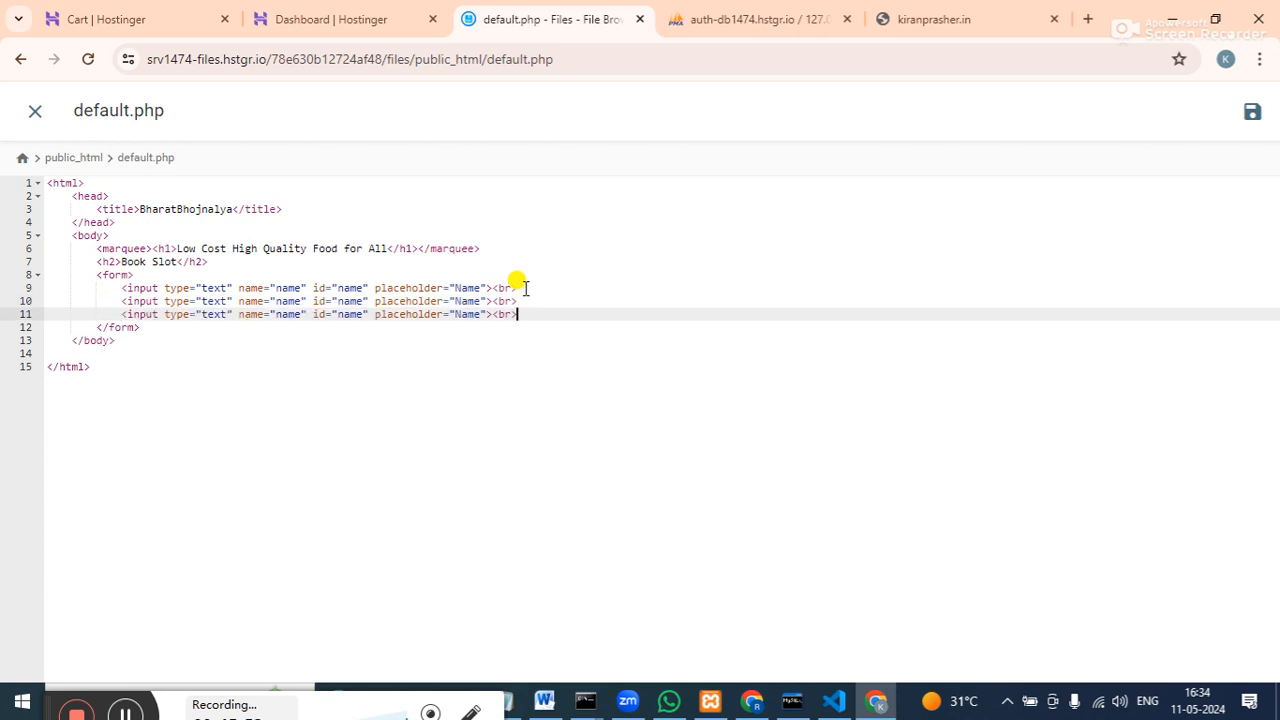
key("Return")
key("ctrl+v")
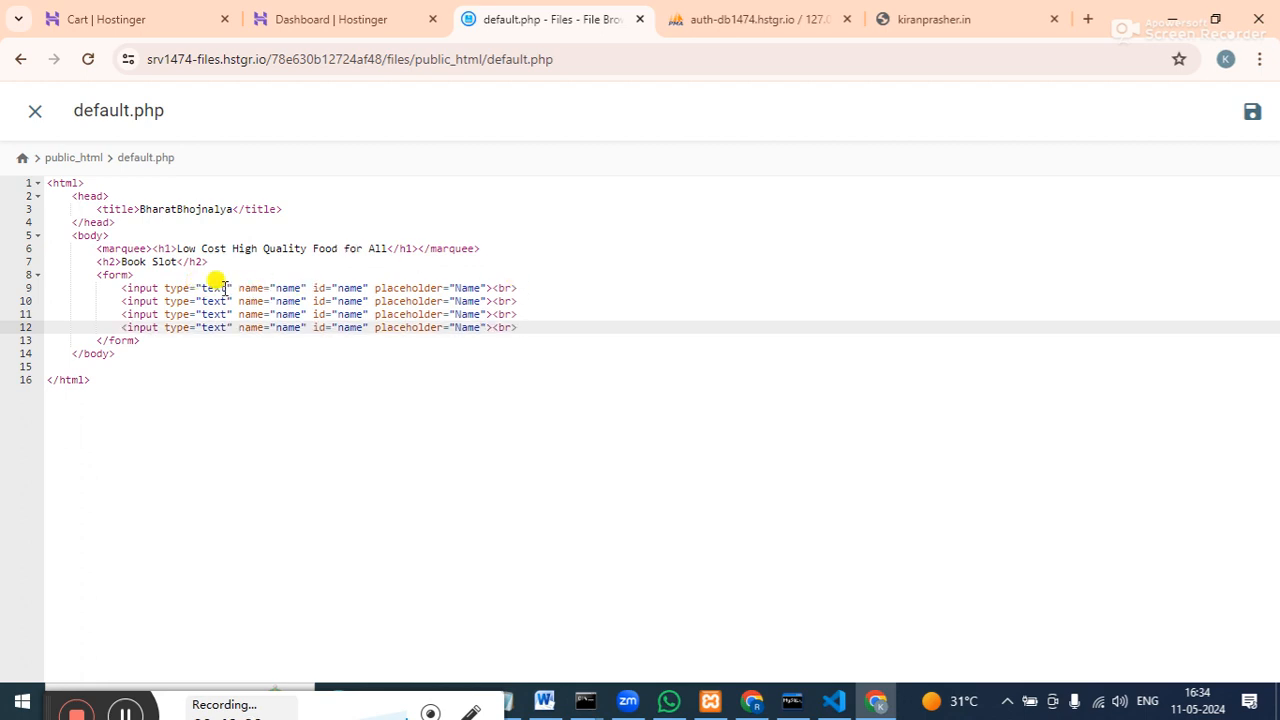
Change the second input's name, id and placeholder to 'course'.
left_click(300, 301)
key("BackSpace")
key("BackSpace")
key("BackSpace")
key("BackSpace")
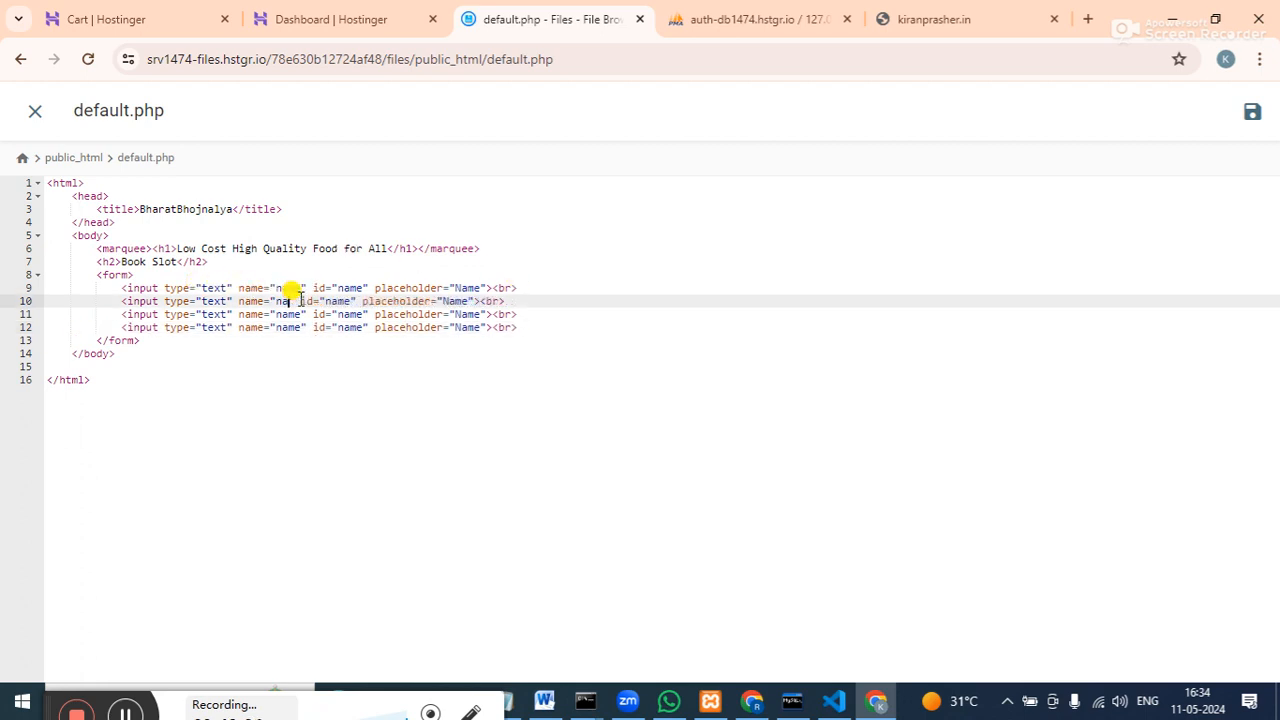
type("Course")
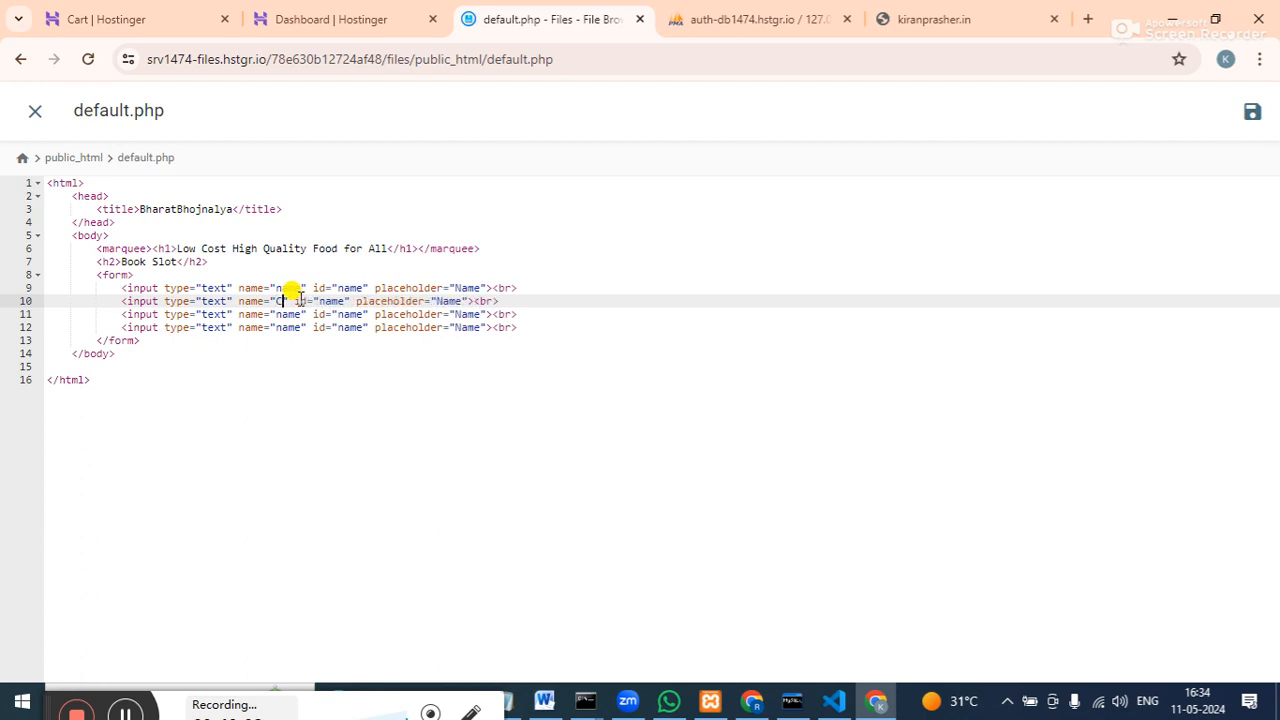
key("BackSpace")
key("BackSpace")
key("BackSpace")
key("BackSpace")
key("BackSpace")
key("BackSpace")
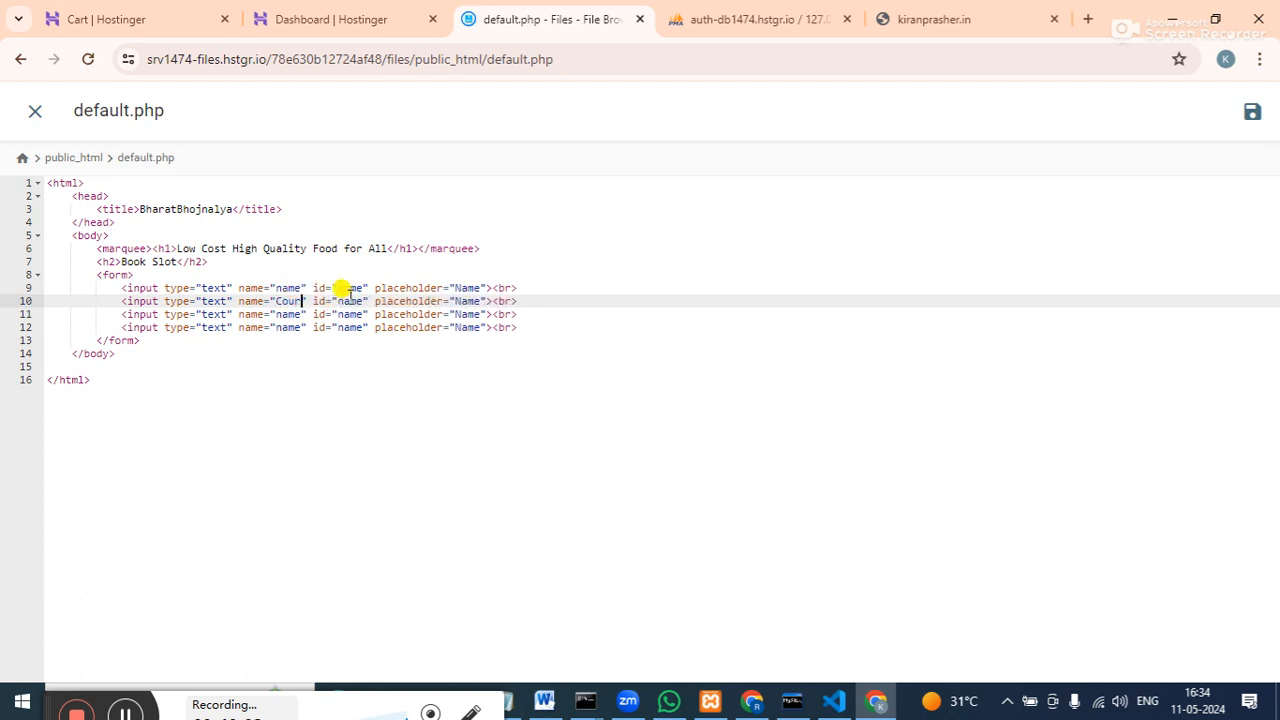
type("course")
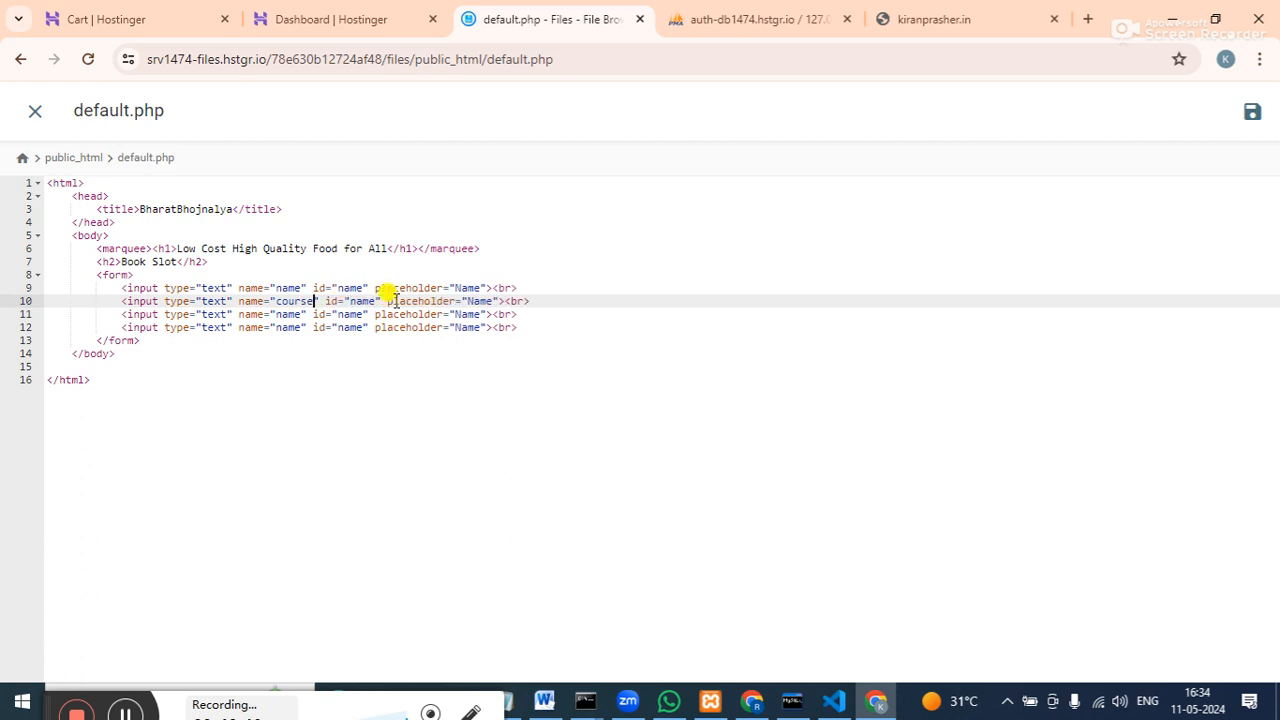
left_click(376, 301)
key("BackSpace")
key("BackSpace")
key("BackSpace")
key("BackSpace")
type("course")
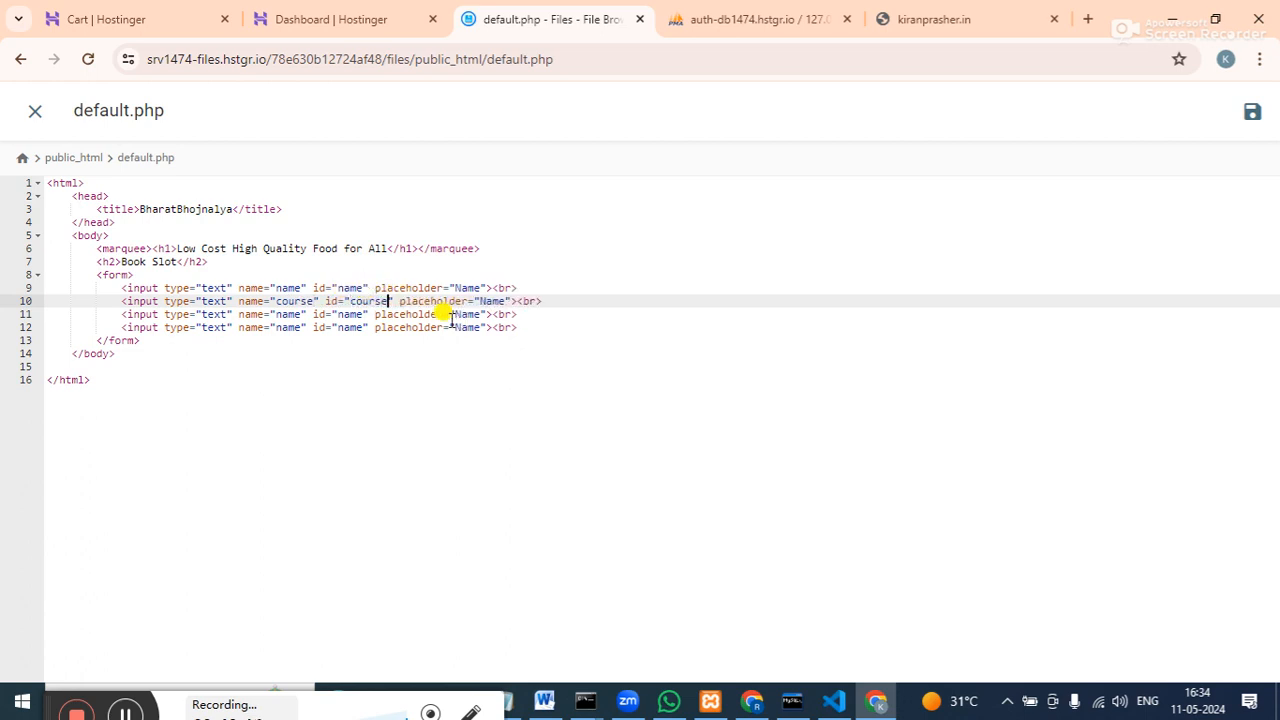
left_click(505, 302)
key("BackSpace")
key("BackSpace")
key("BackSpace")
key("BackSpace")
type("course")
Change the third input to name and id 'phone' with placeholder 'Phone'.
left_click(301, 312)
key("BackSpace")
key("BackSpace")
key("BackSpace")
key("BackSpace")
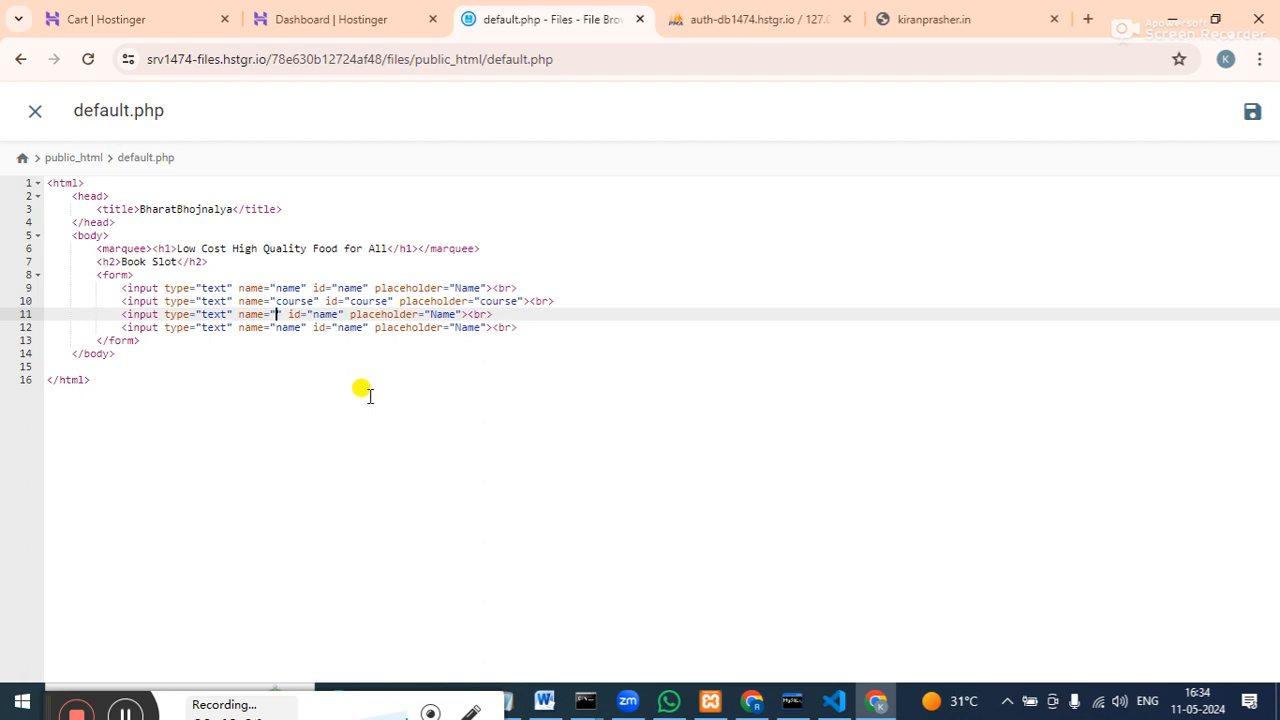
type("phone")
left_click(366, 314)
key("BackSpace")
key("BackSpace")
key("BackSpace")
key("BackSpace")
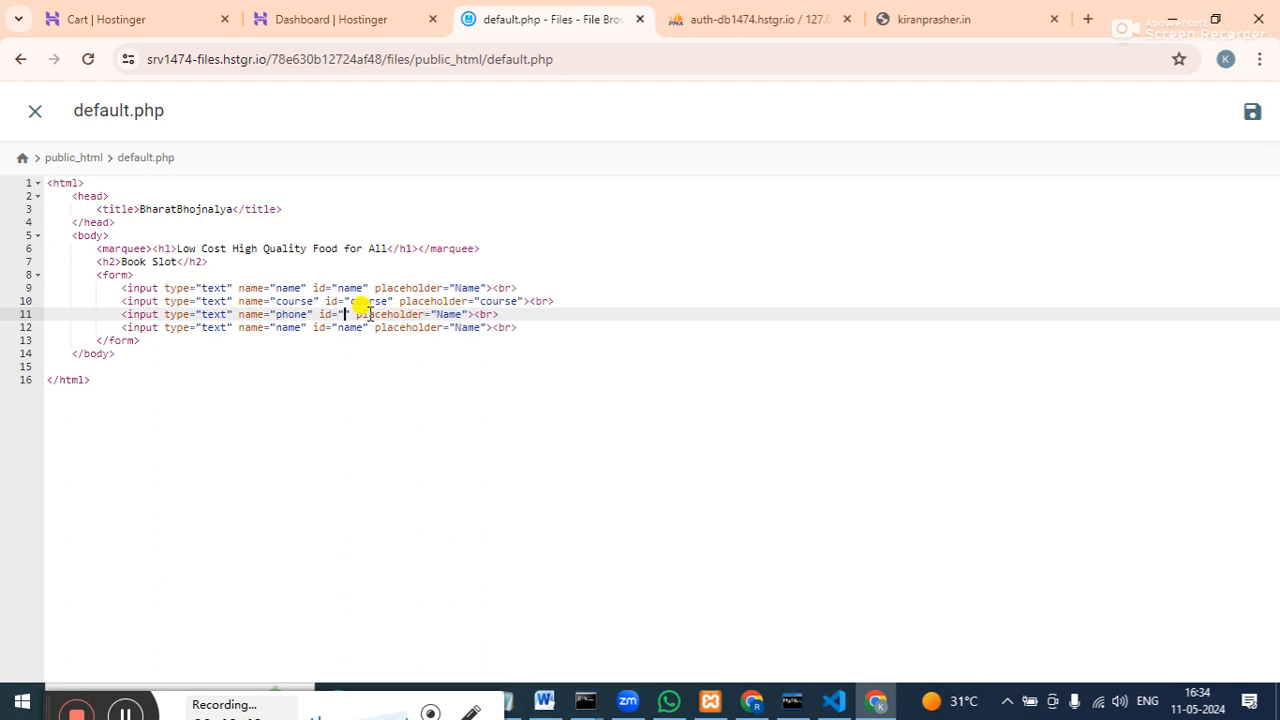
type("phone")
left_click(492, 314)
key("BackSpace")
key("BackSpace")
key("BackSpace")
key("BackSpace")
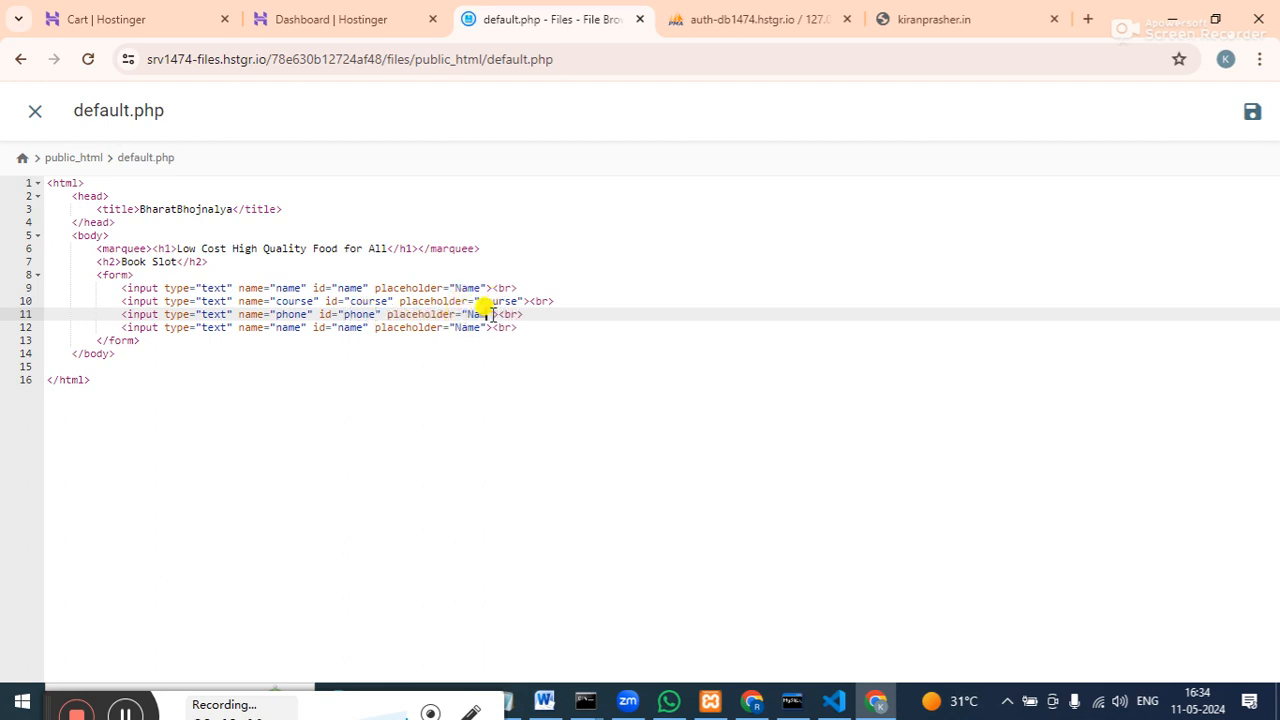
type("Phone")
left_click(566, 327)
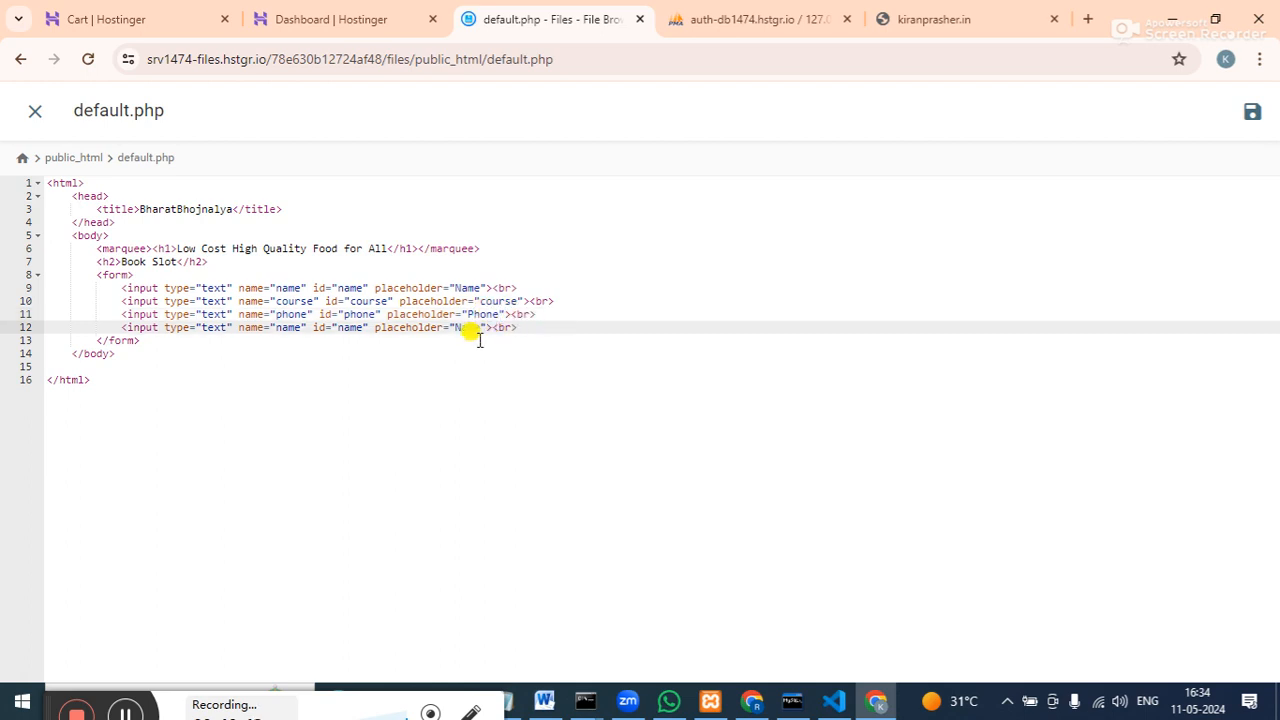
left_click(487, 301)
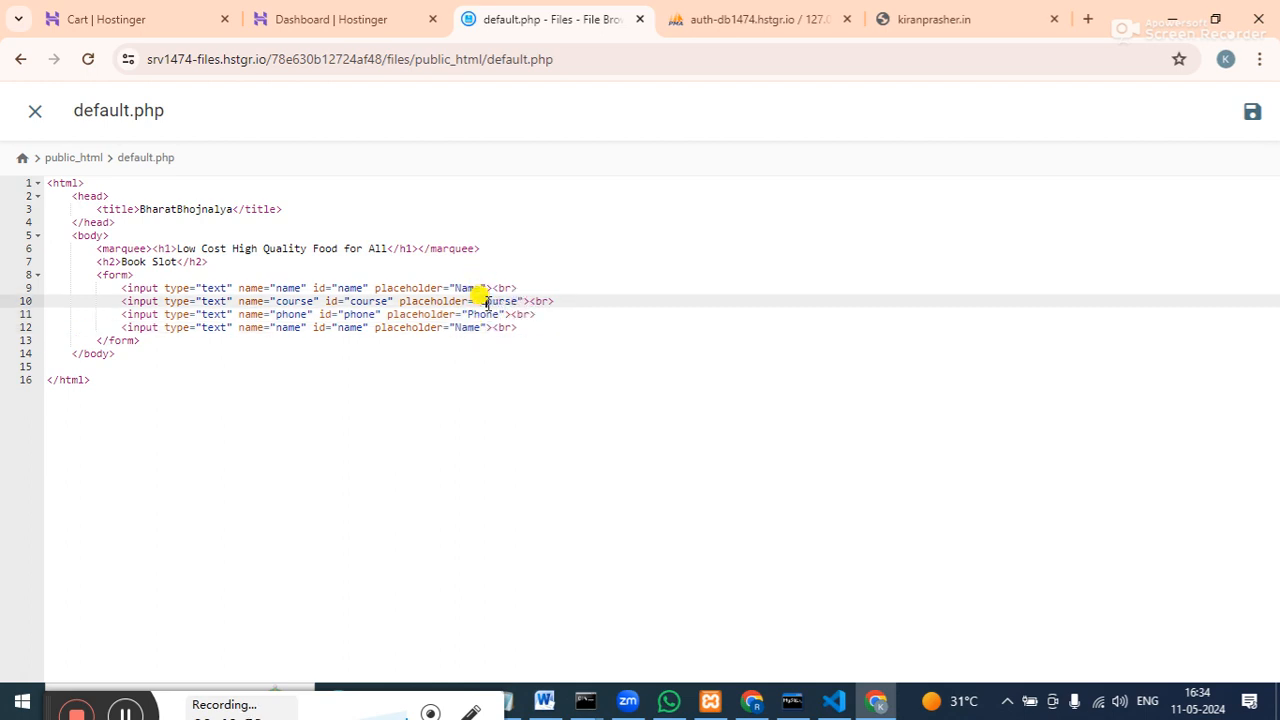
left_click(585, 327)
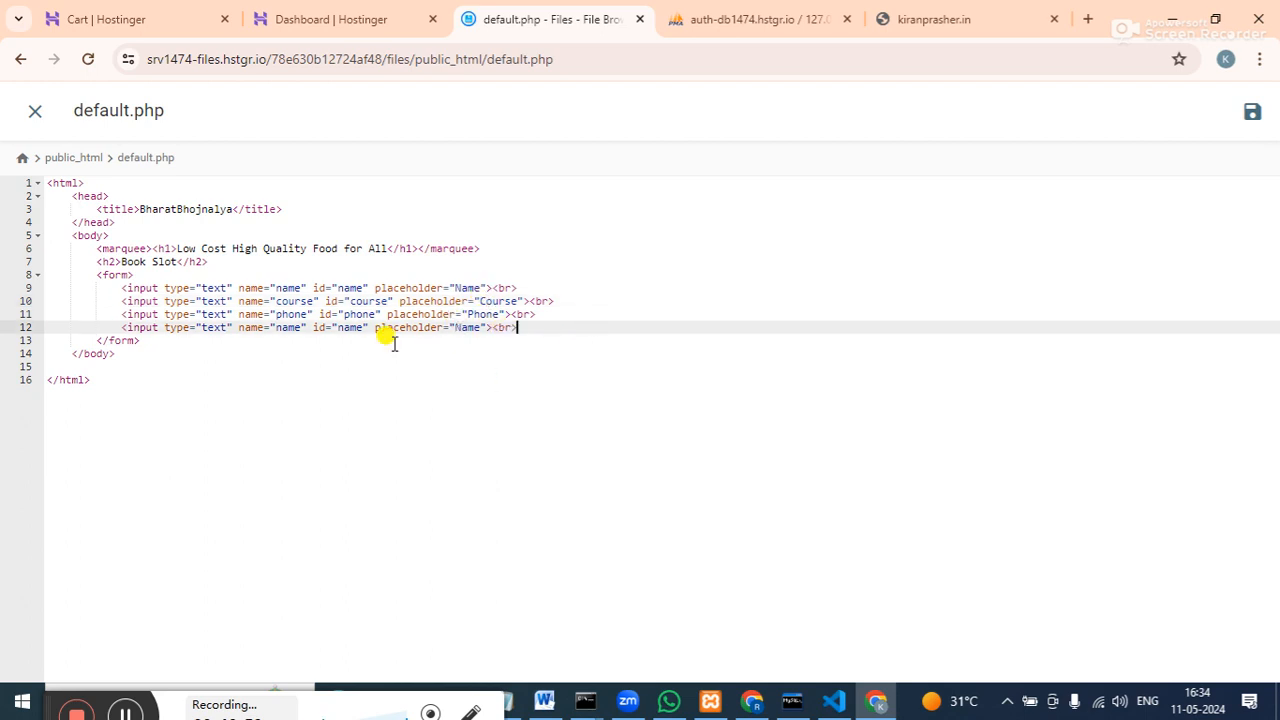
Change the phone input's type from text to tel.
key("BackSpace")
key("BackSpace")
key("BackSpace")
type("el")
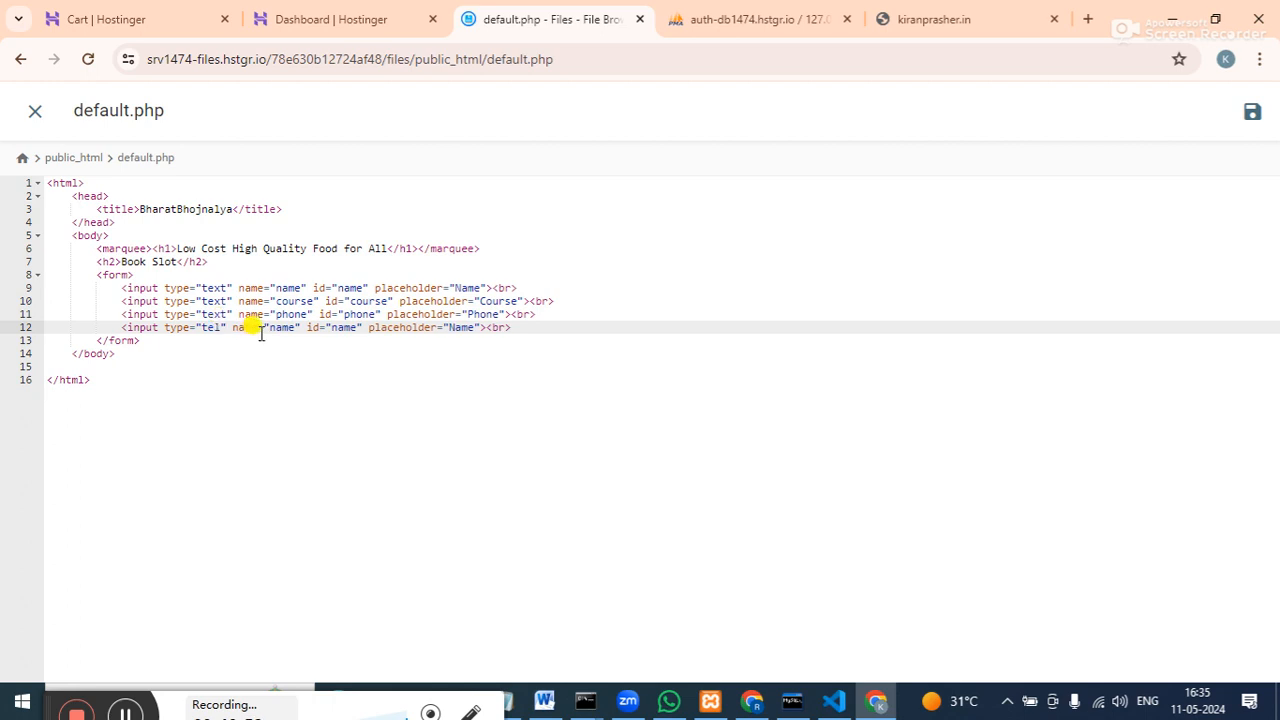
left_click(291, 327)
left_click(225, 314)
key("BackSpace")
key("BackSpace")
key("BackSpace")
key("BackSpace")
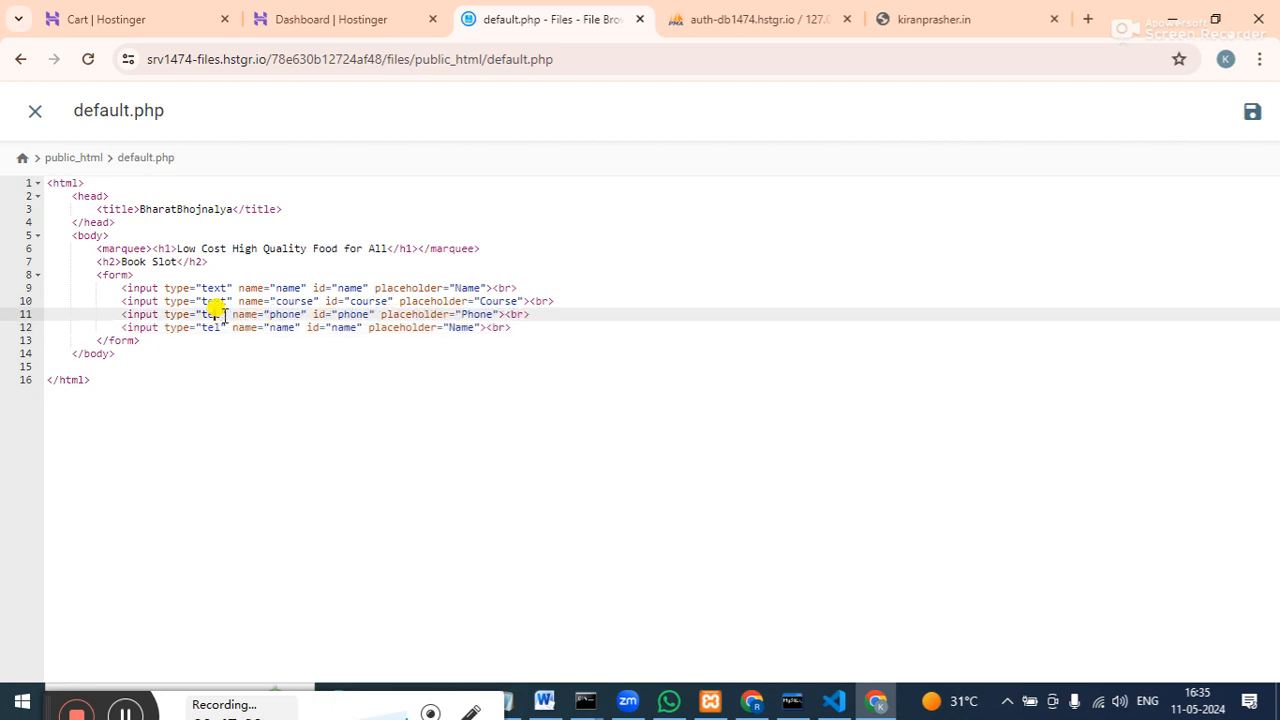
type("tel")
Turn the fourth input into a submit button with name and id 'submit'.
left_click(222, 330)
key("BackSpace")
key("BackSpace")
key("BackSpace")
key("BackSpace")
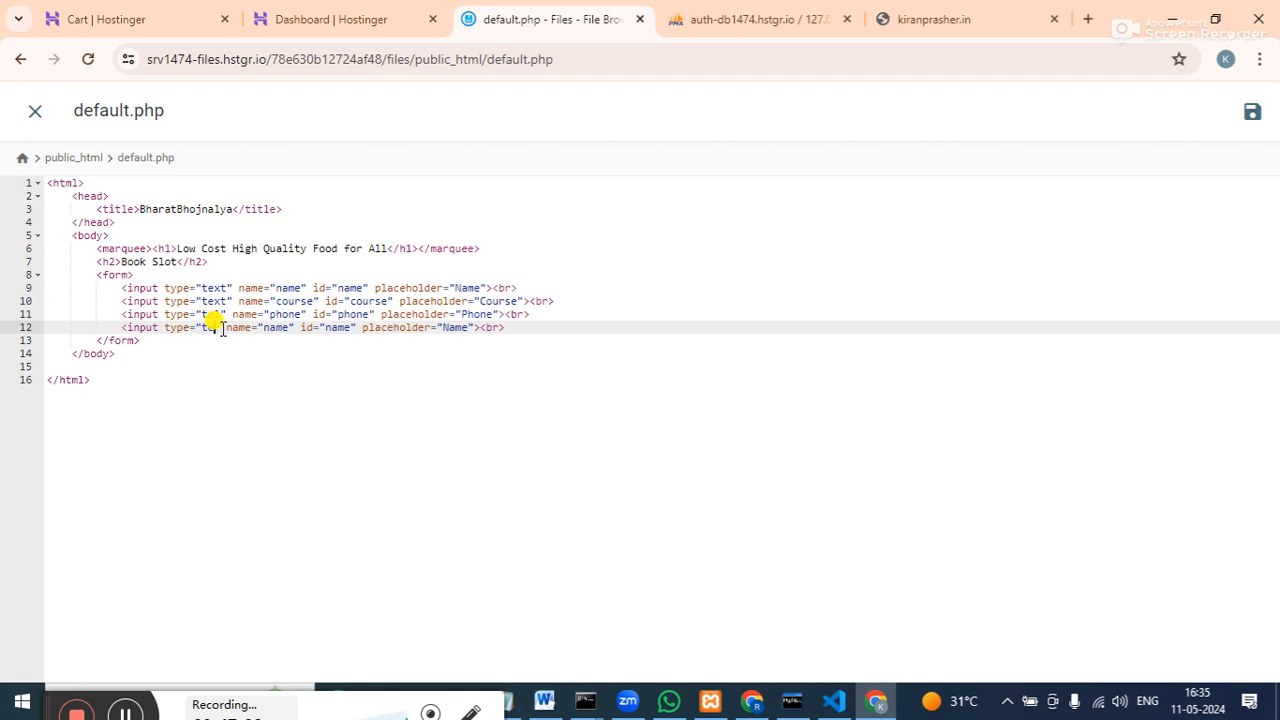
type("sub")
type("bm")
type("it")
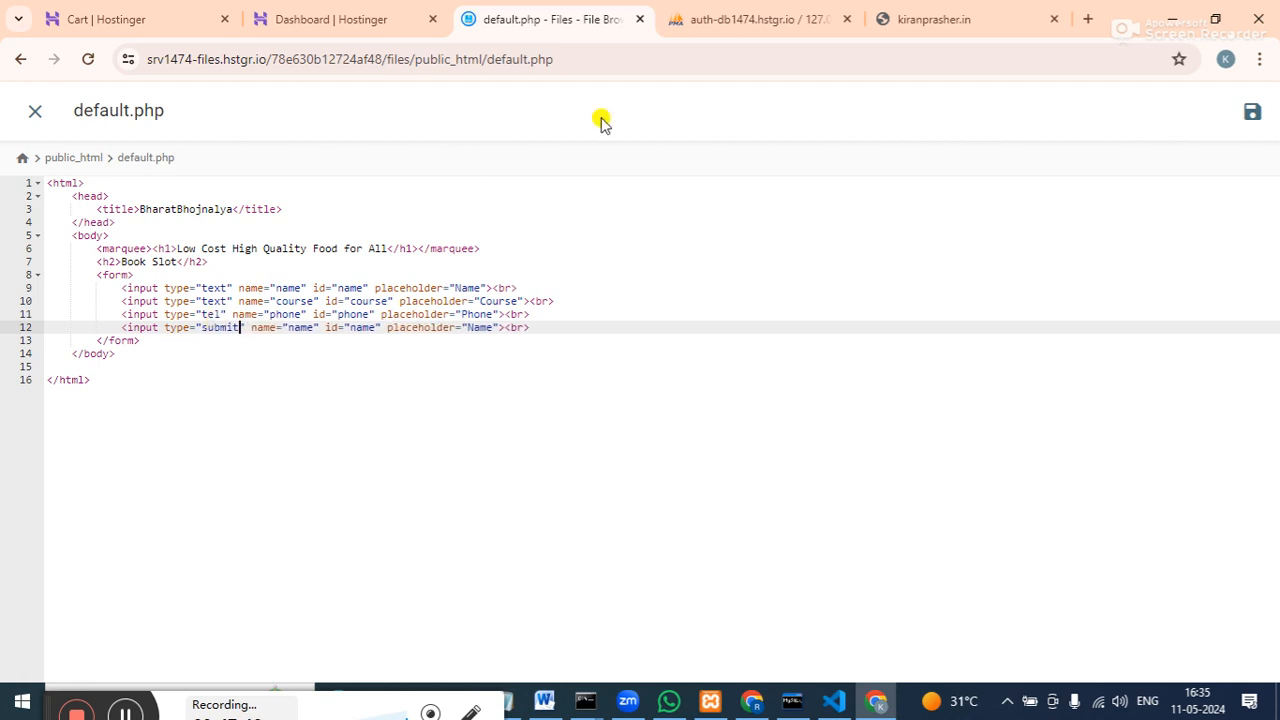
left_click(577, 327)
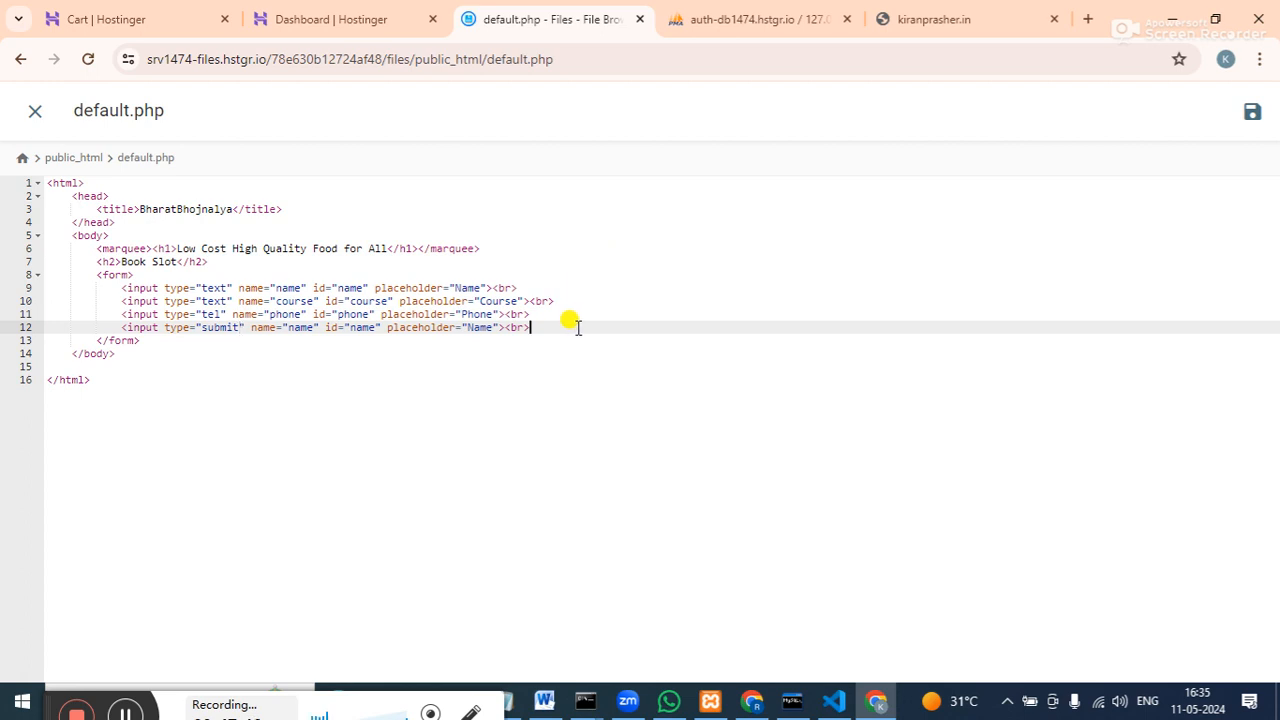
double_click(304, 327)
type("submi")
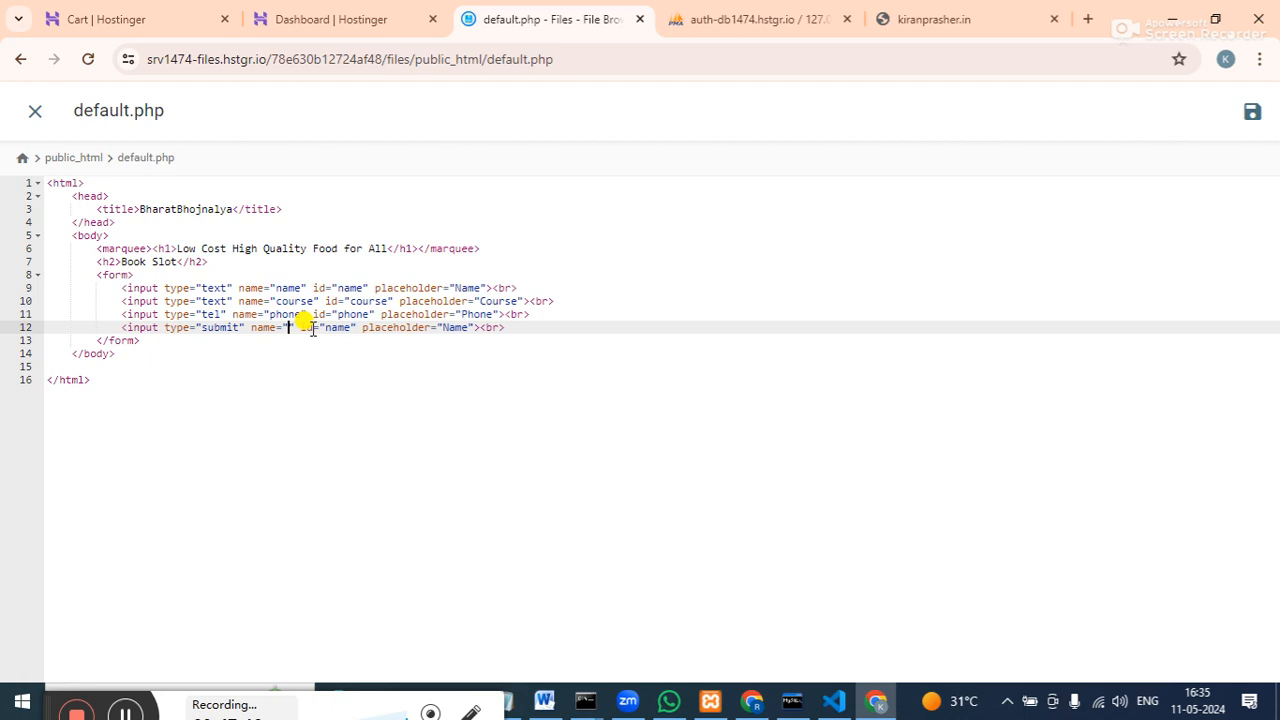
type("t")
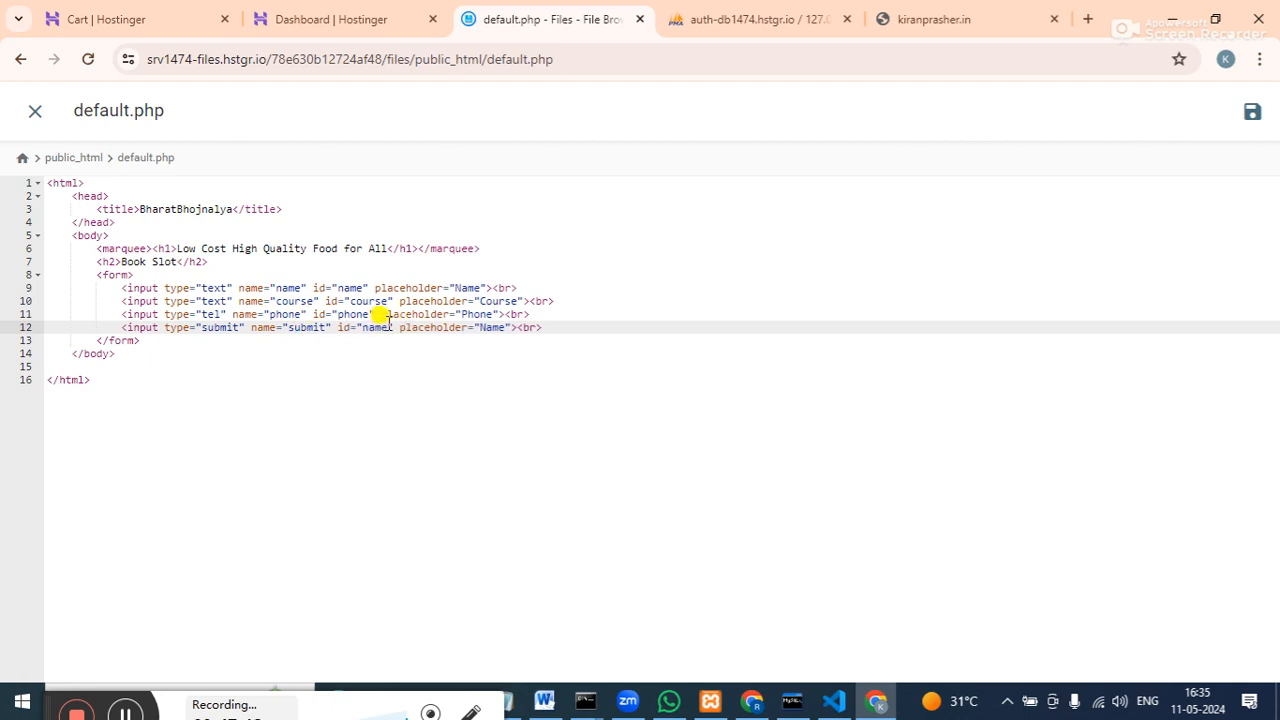
key("BackSpace")
key("BackSpace")
key("BackSpace")
key("BackSpace")
type("submit")
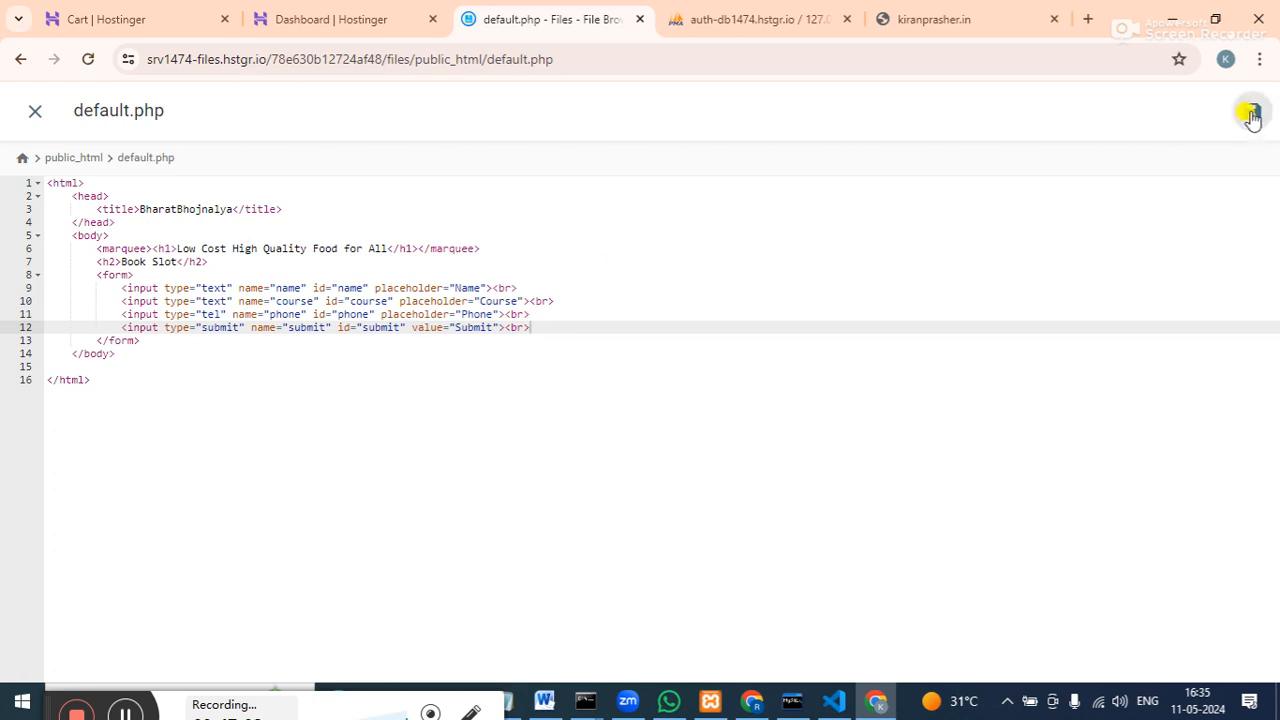
Switch to the kiranprasher.in tab and reload it to preview the new page.
left_click(910, 19)
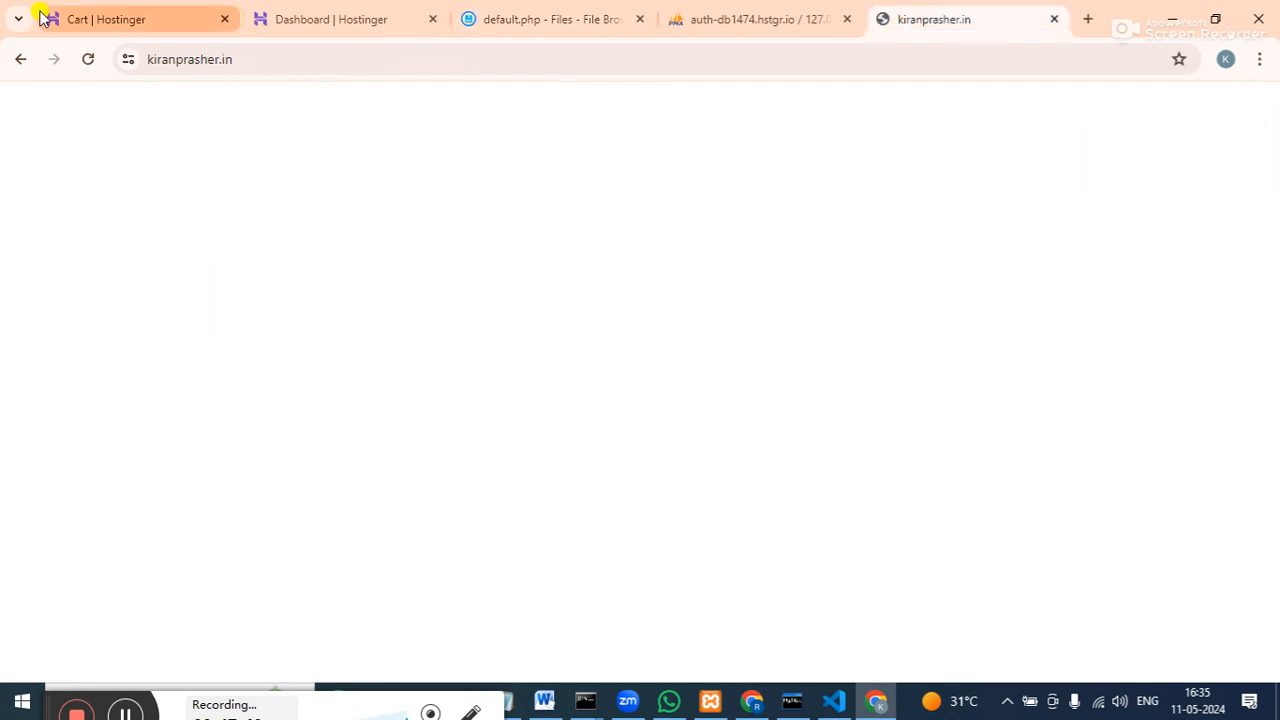
left_click(84, 60)
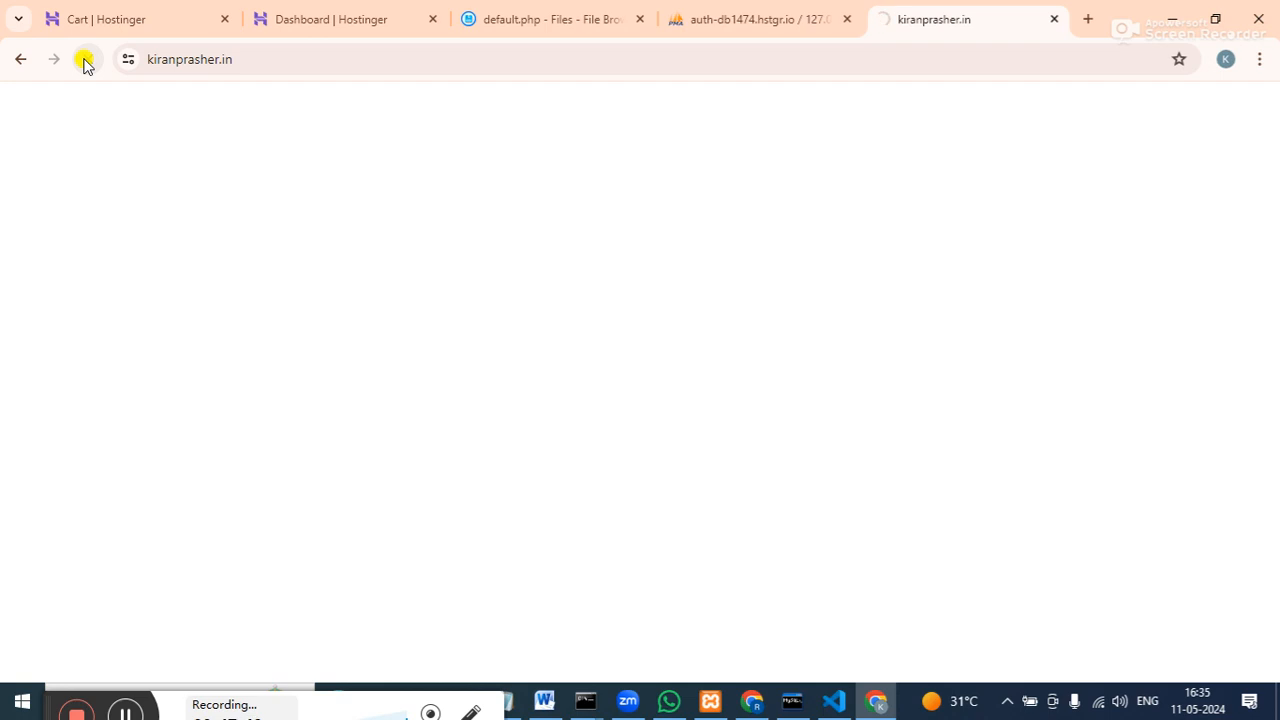